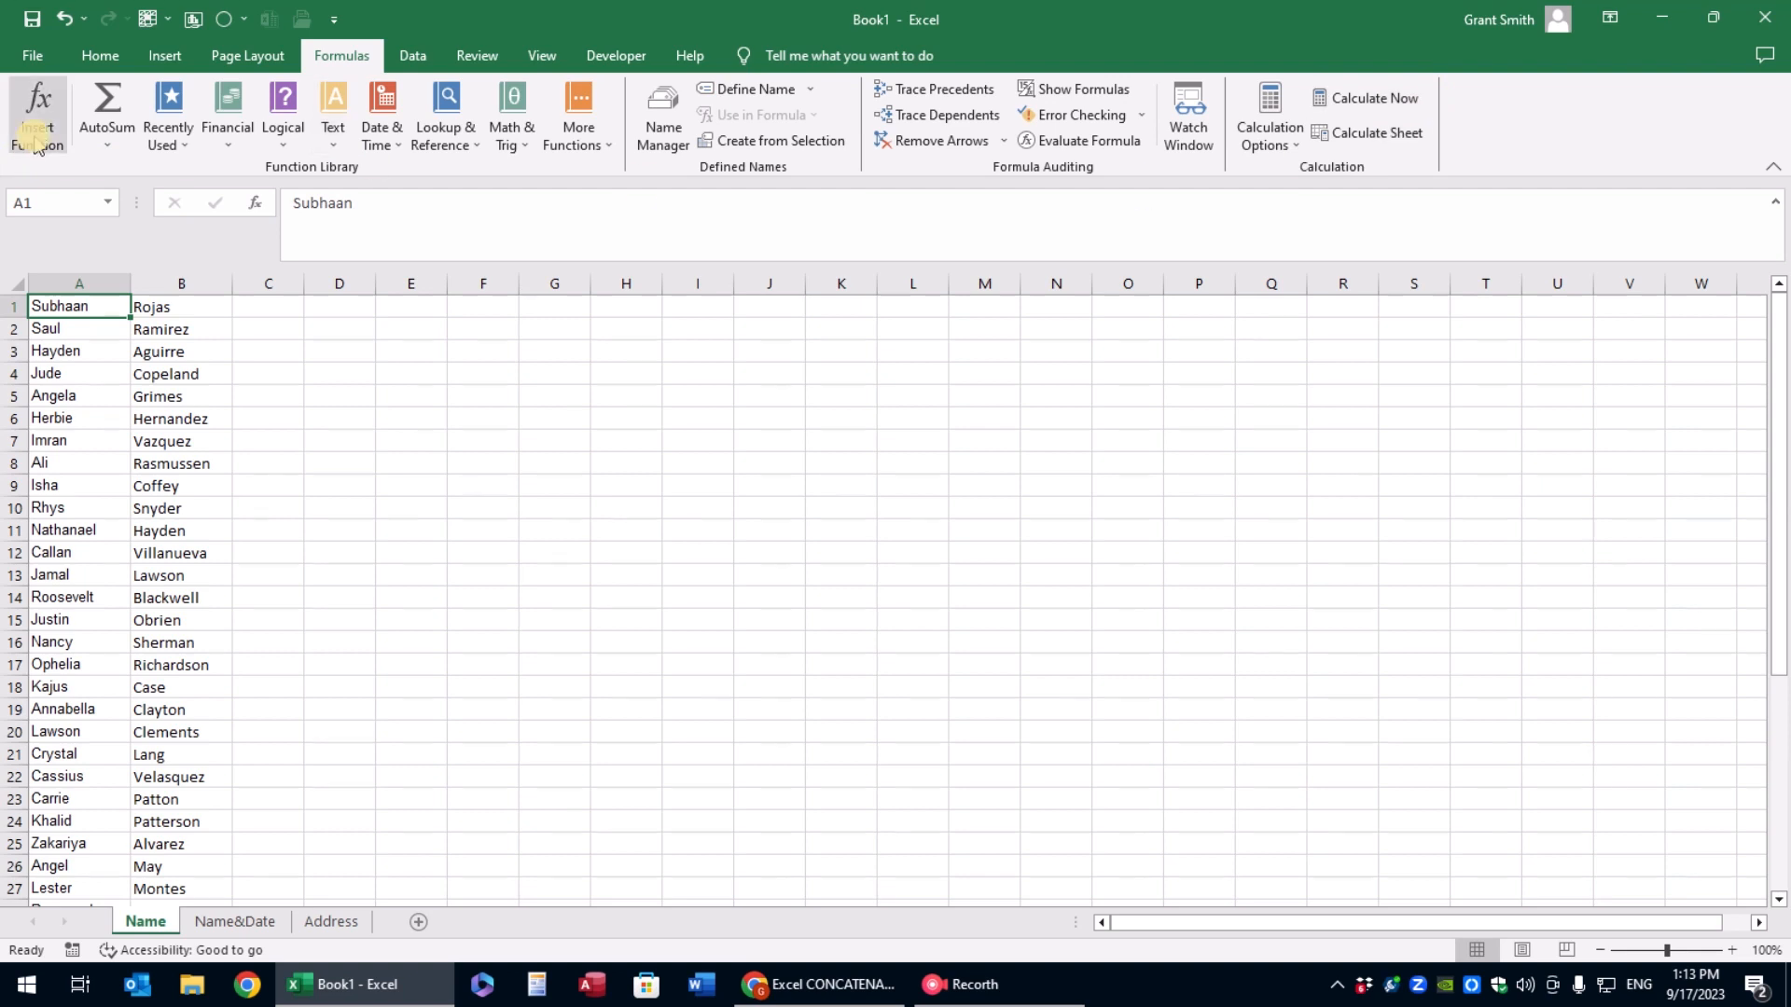
{"action": "left_click", "coordinate": [38, 110]}
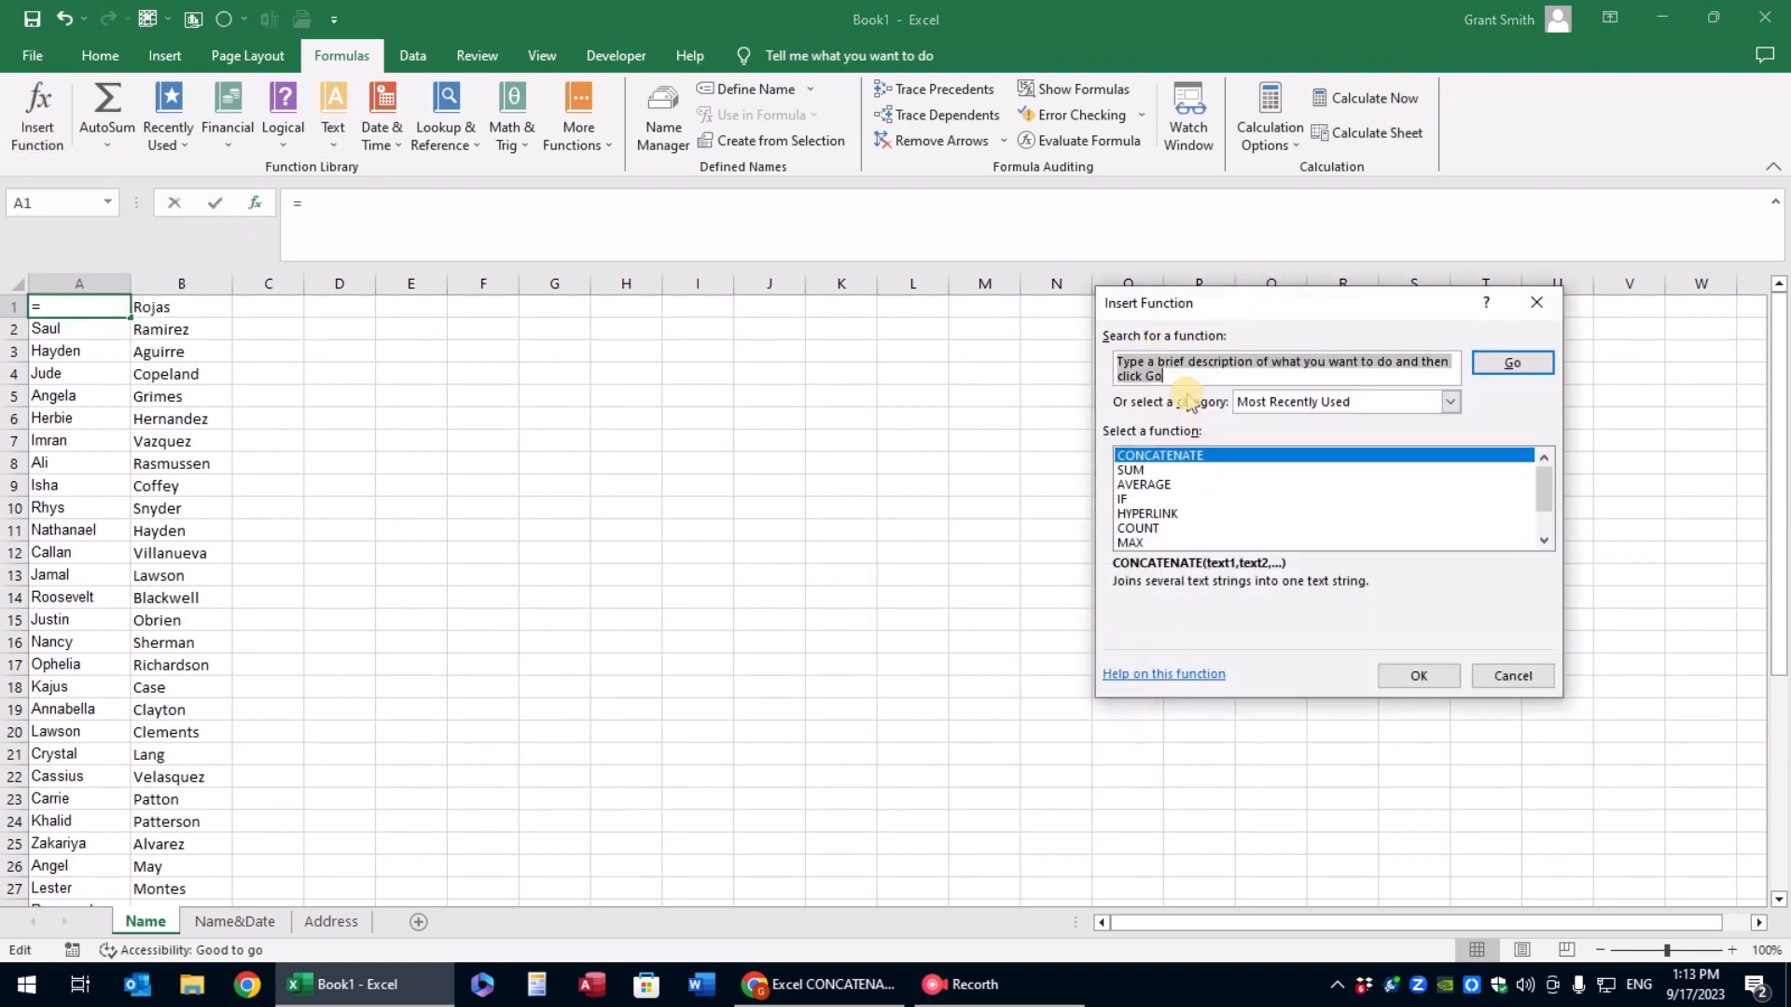
{"action": "type", "text": "cond"}
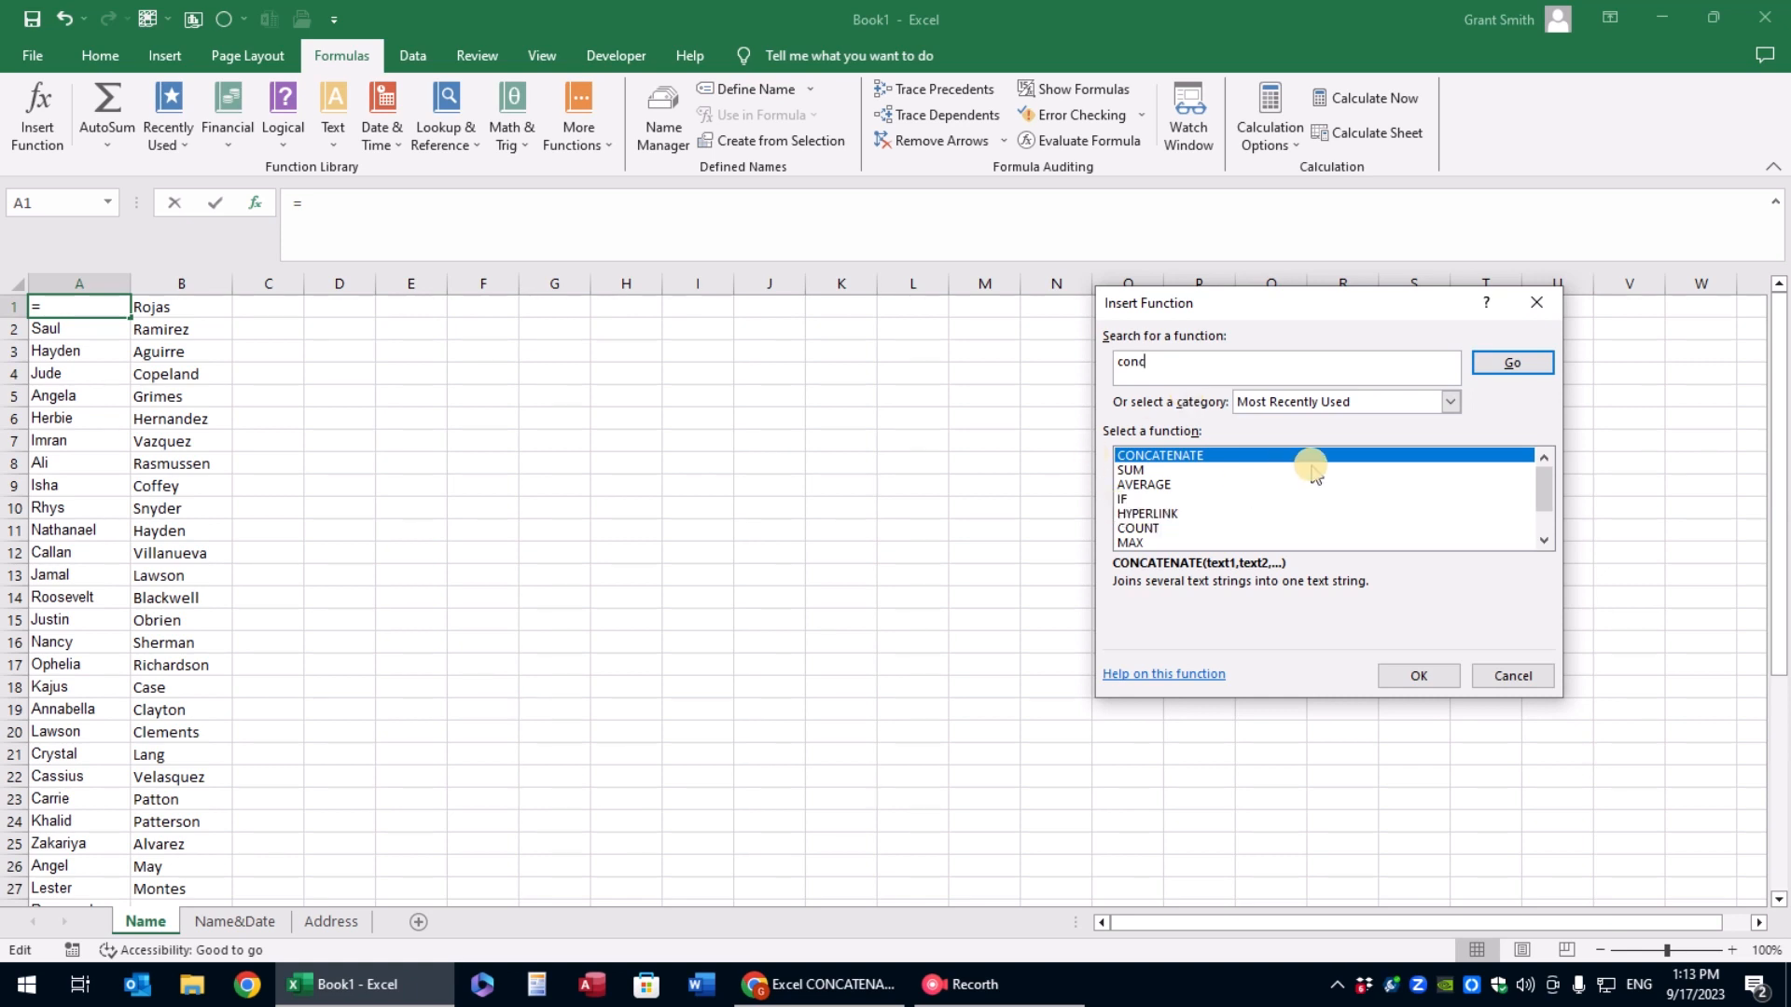
{"action": "left_click", "coordinate": [1512, 363]}
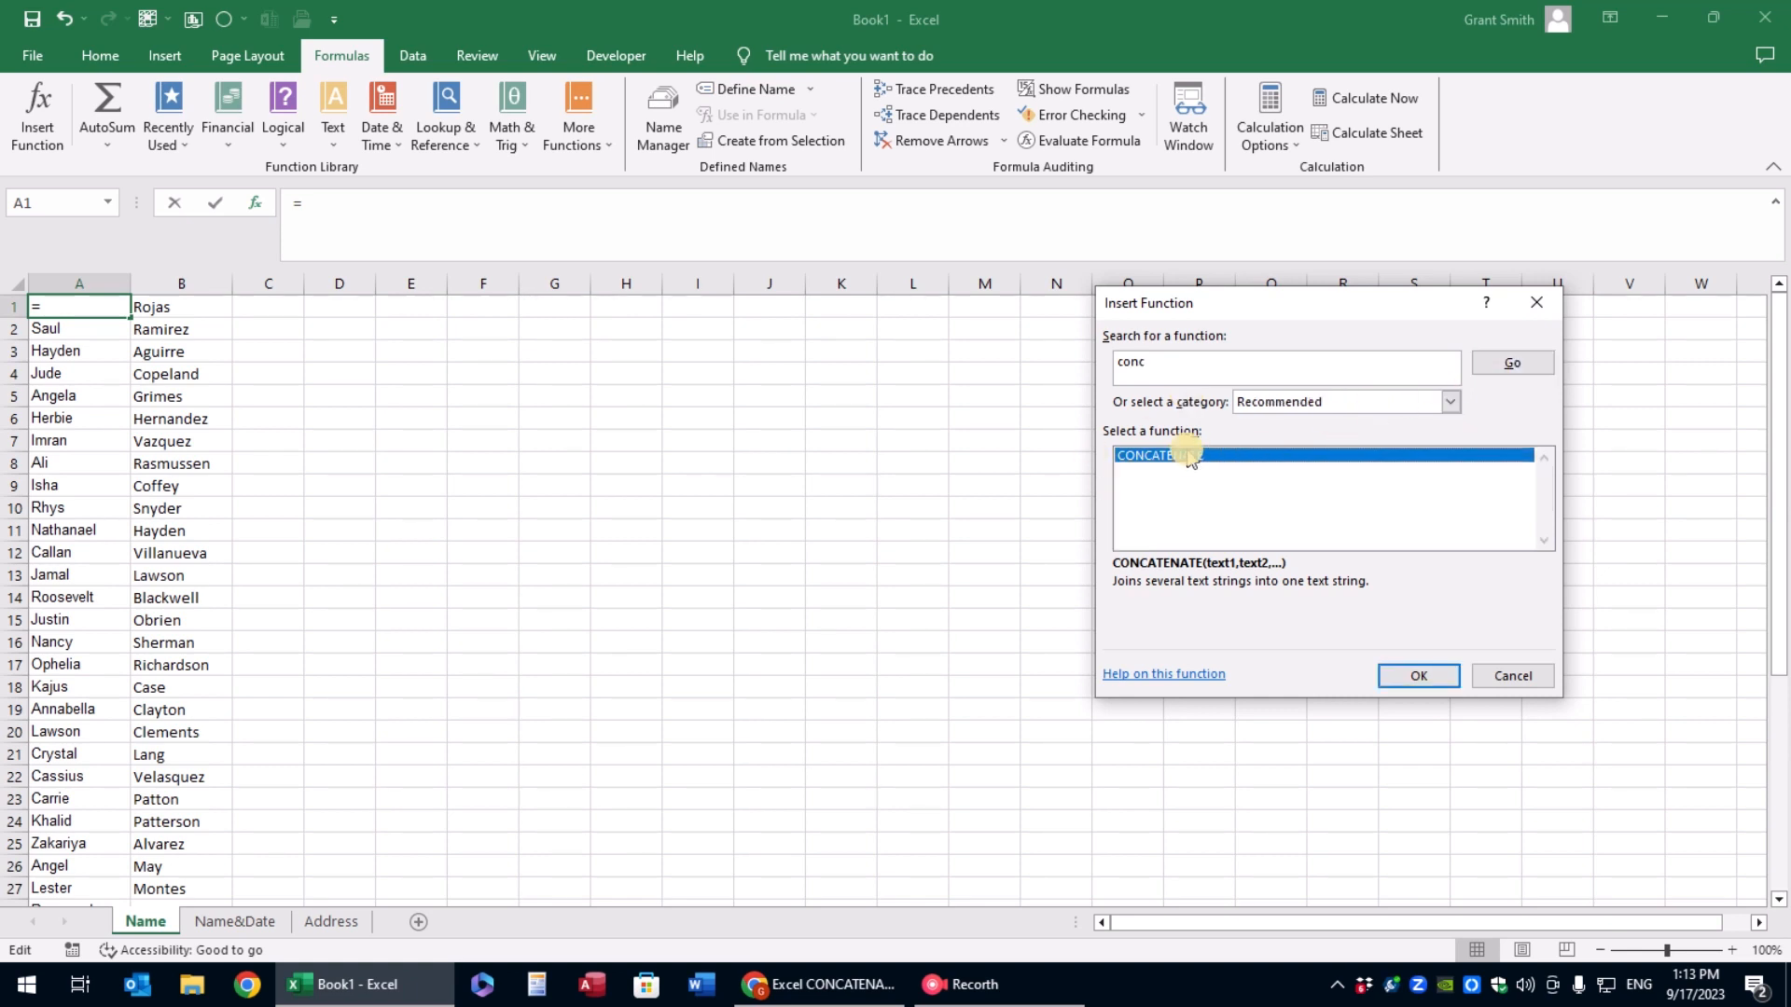
{"action": "left_click", "coordinate": [1426, 675]}
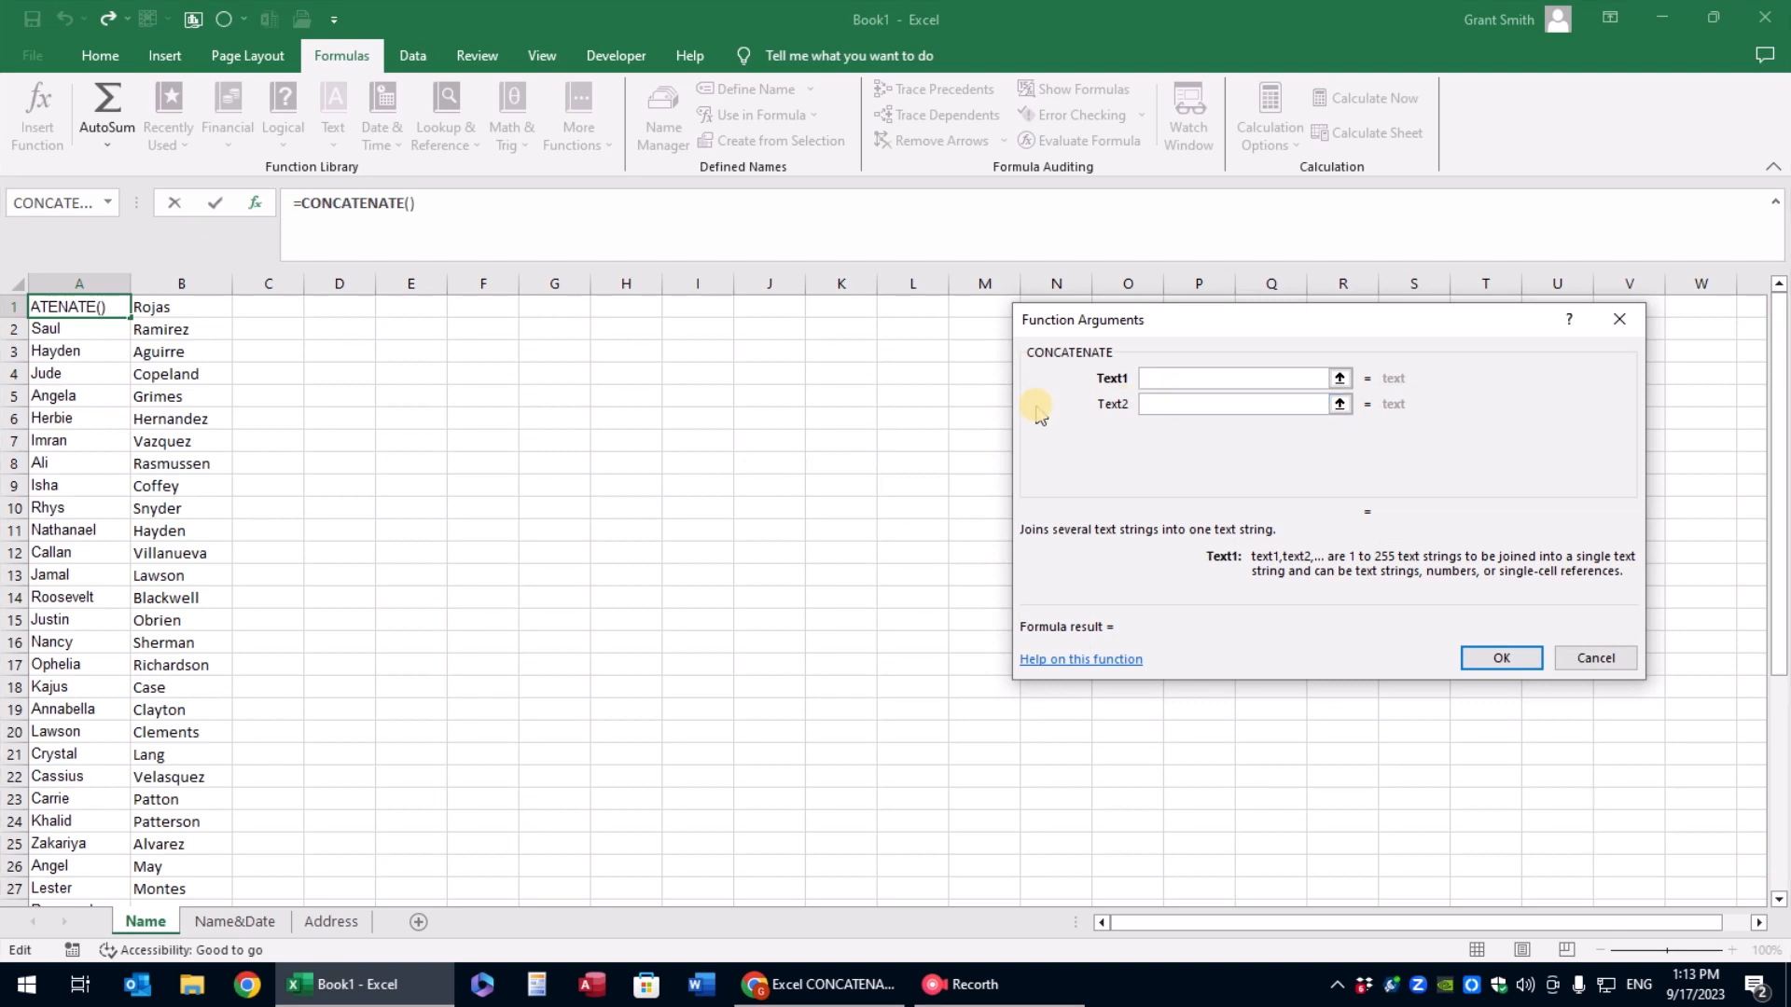
{"action": "left_click", "coordinate": [1594, 656]}
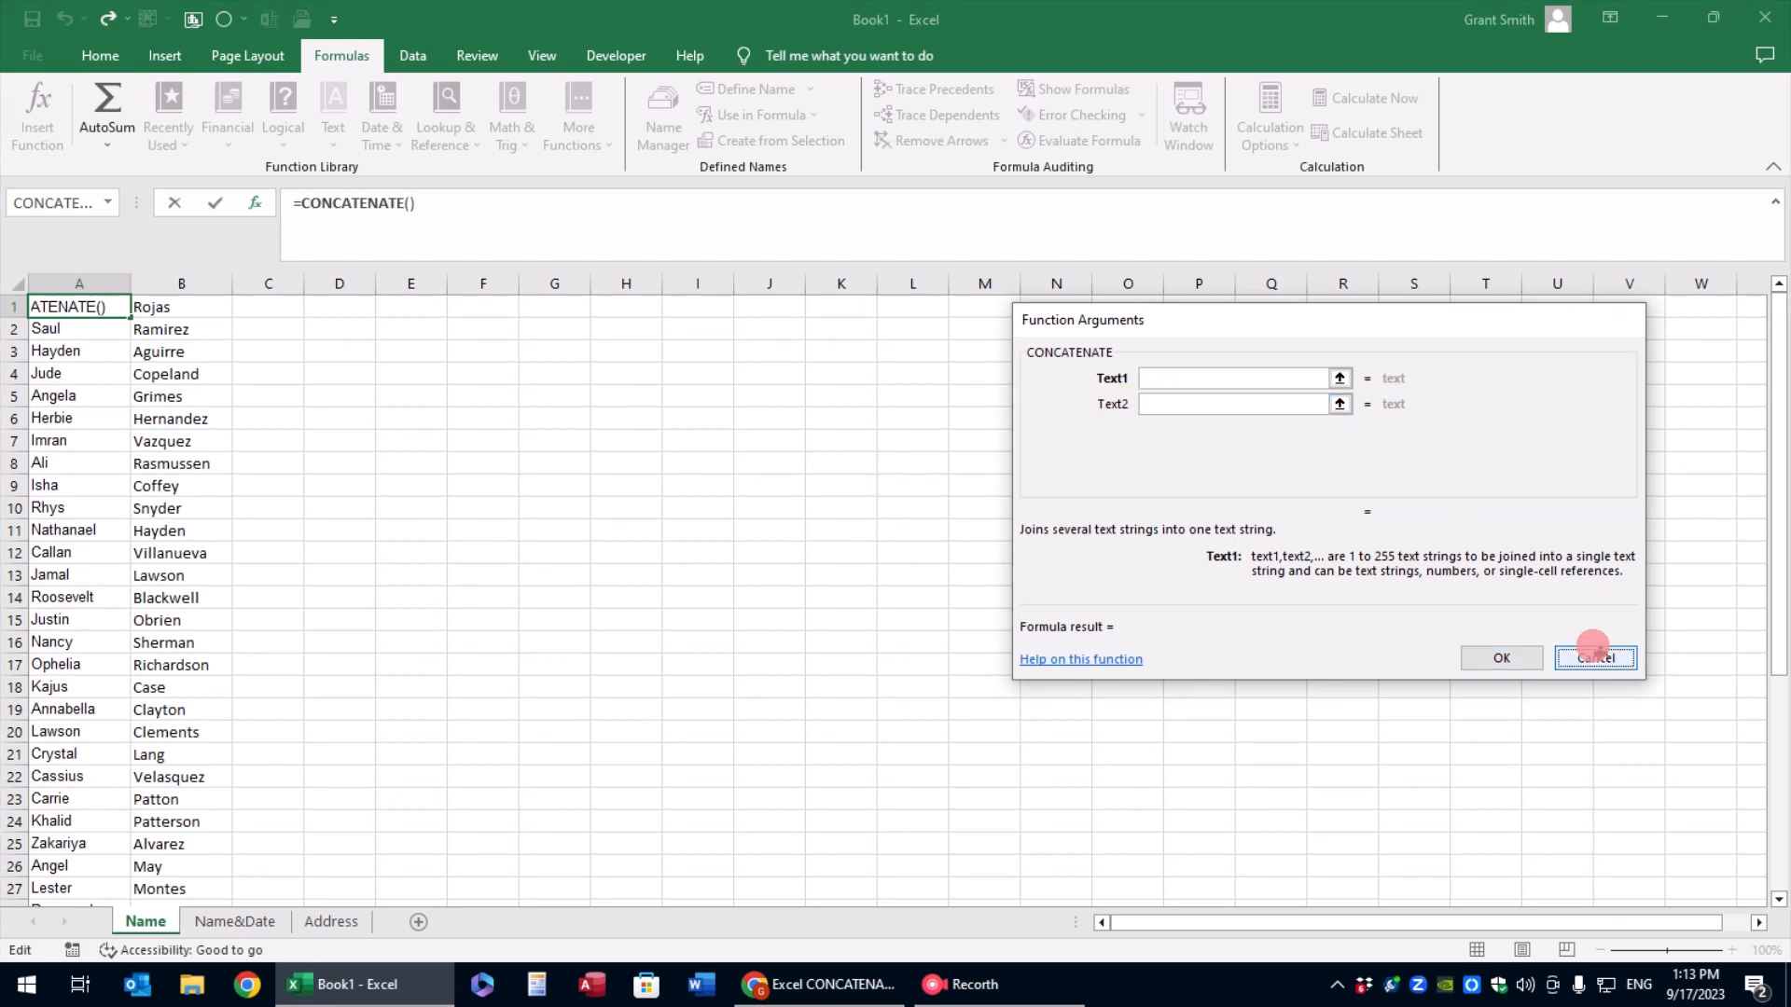
Enter =CONCATENATE(A1," ",B1) in cell C1 and fit column C's width to its contents
{"action": "left_click", "coordinate": [245, 304]}
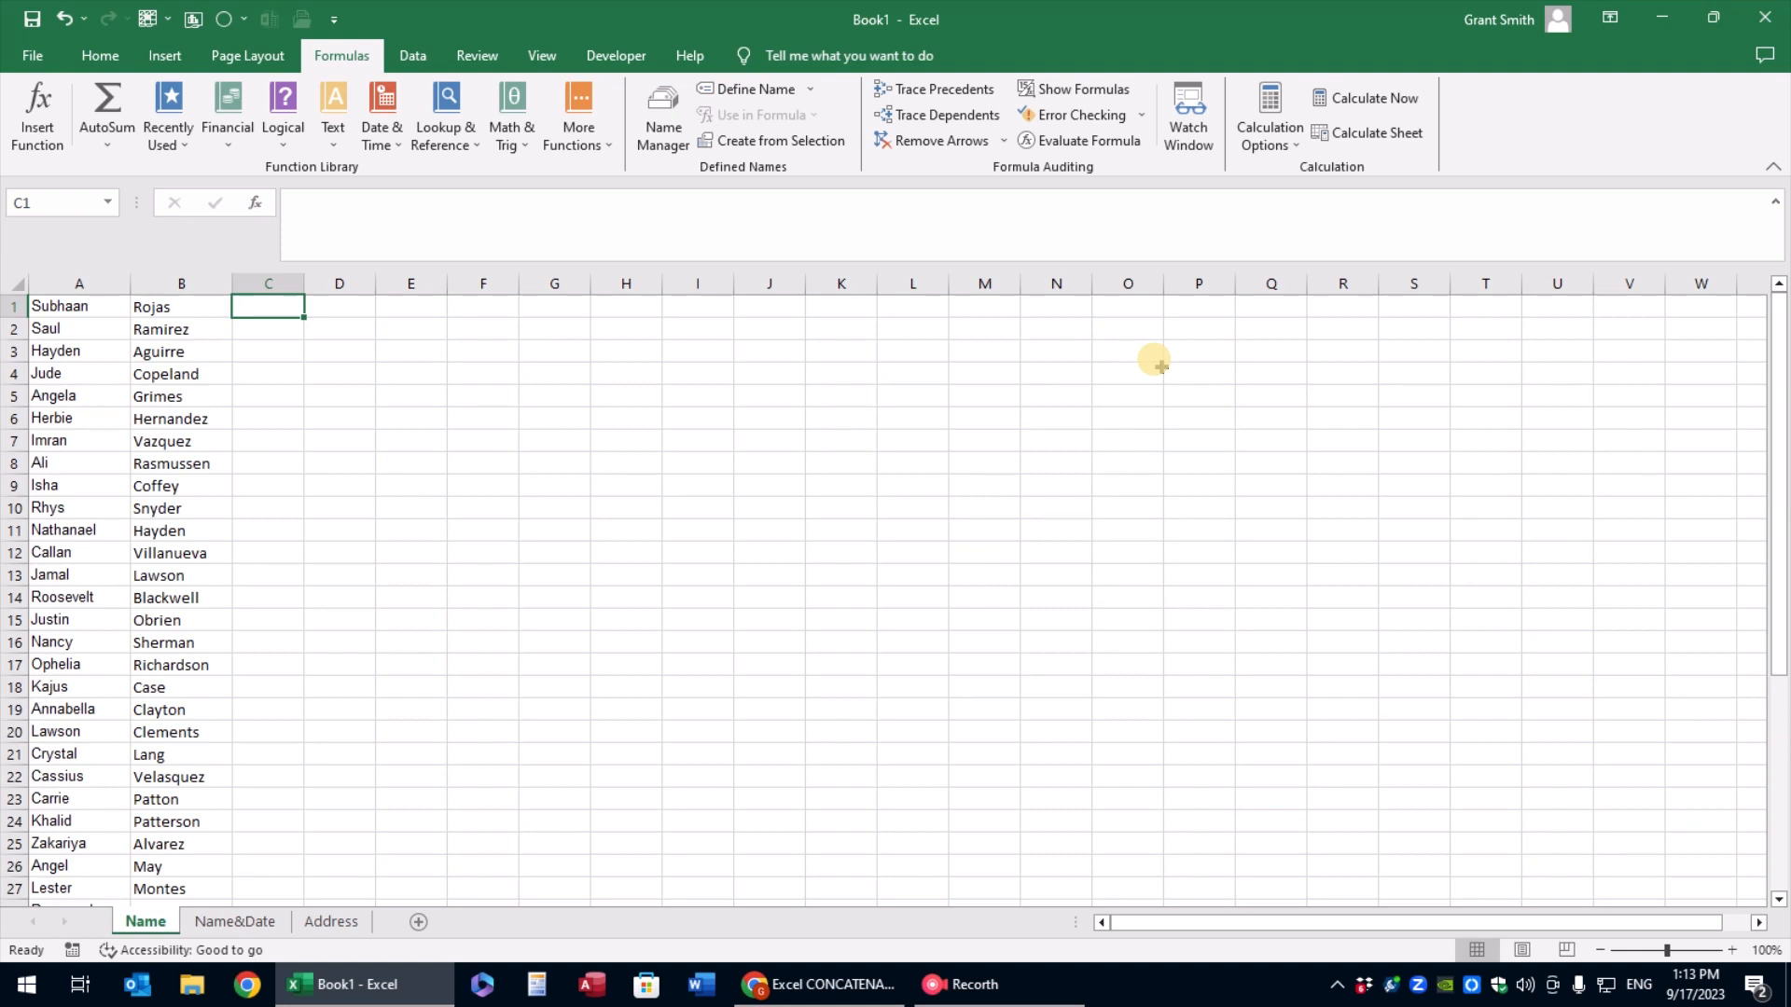
{"action": "type", "text": "=conc"}
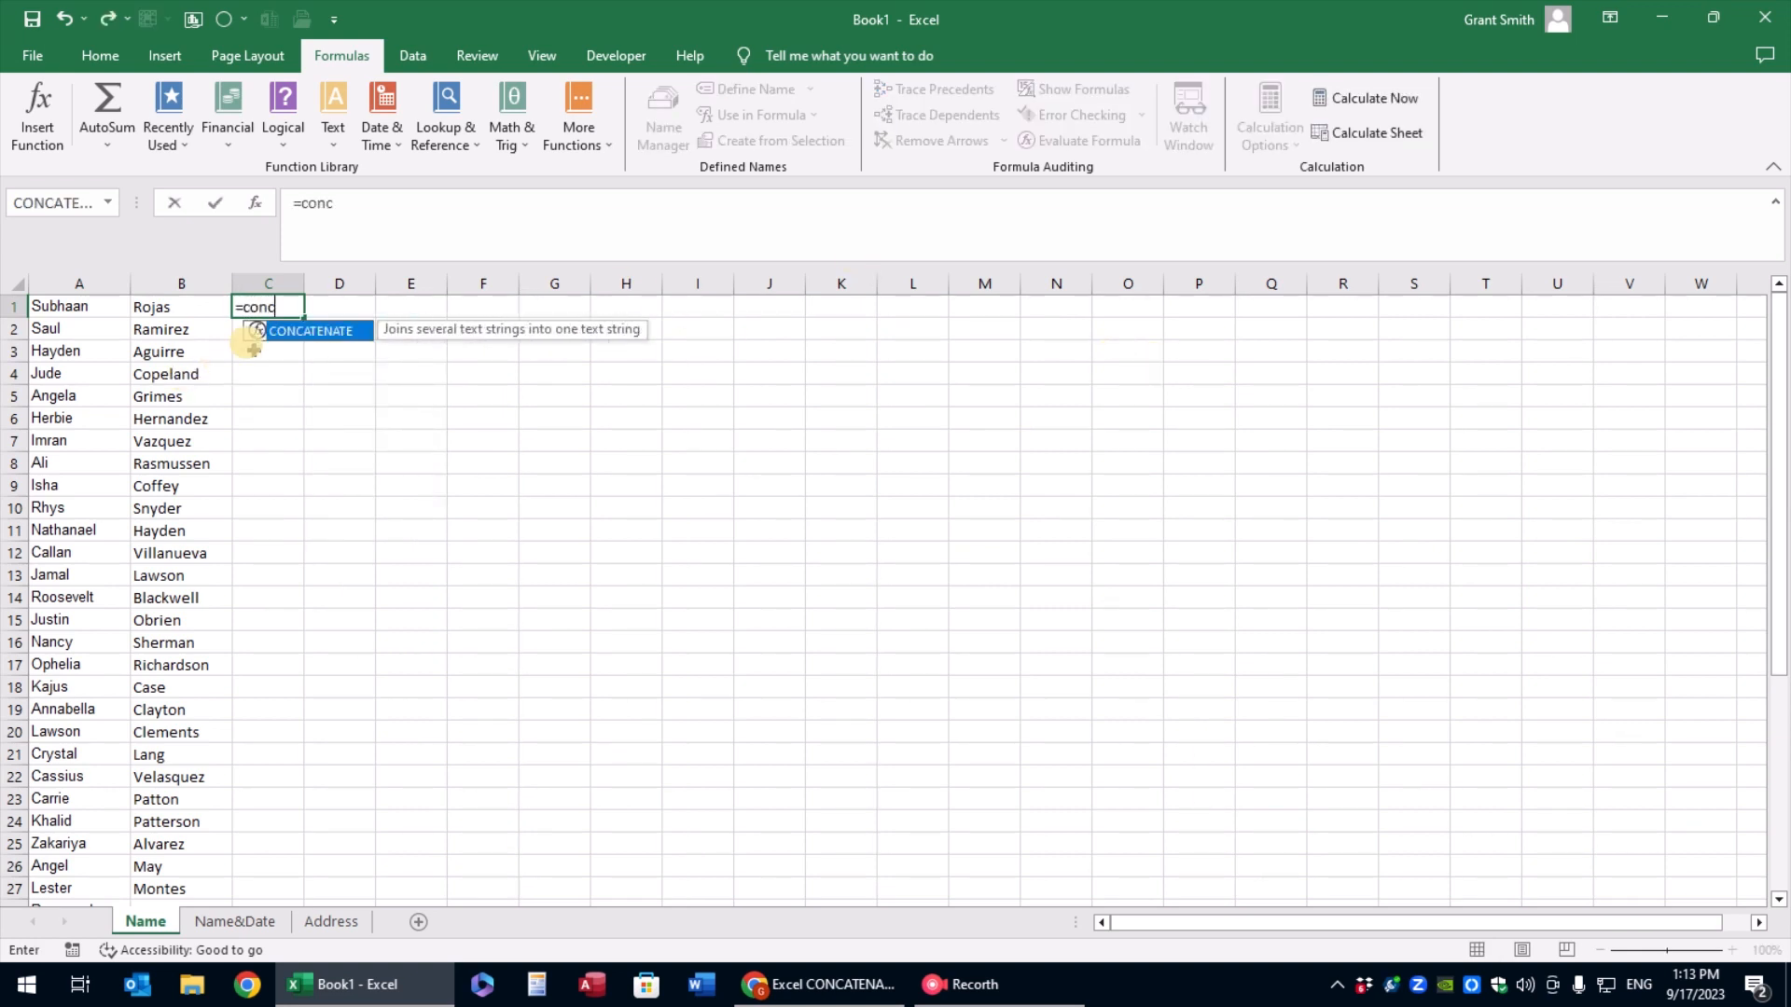
{"action": "double_click", "coordinate": [326, 331]}
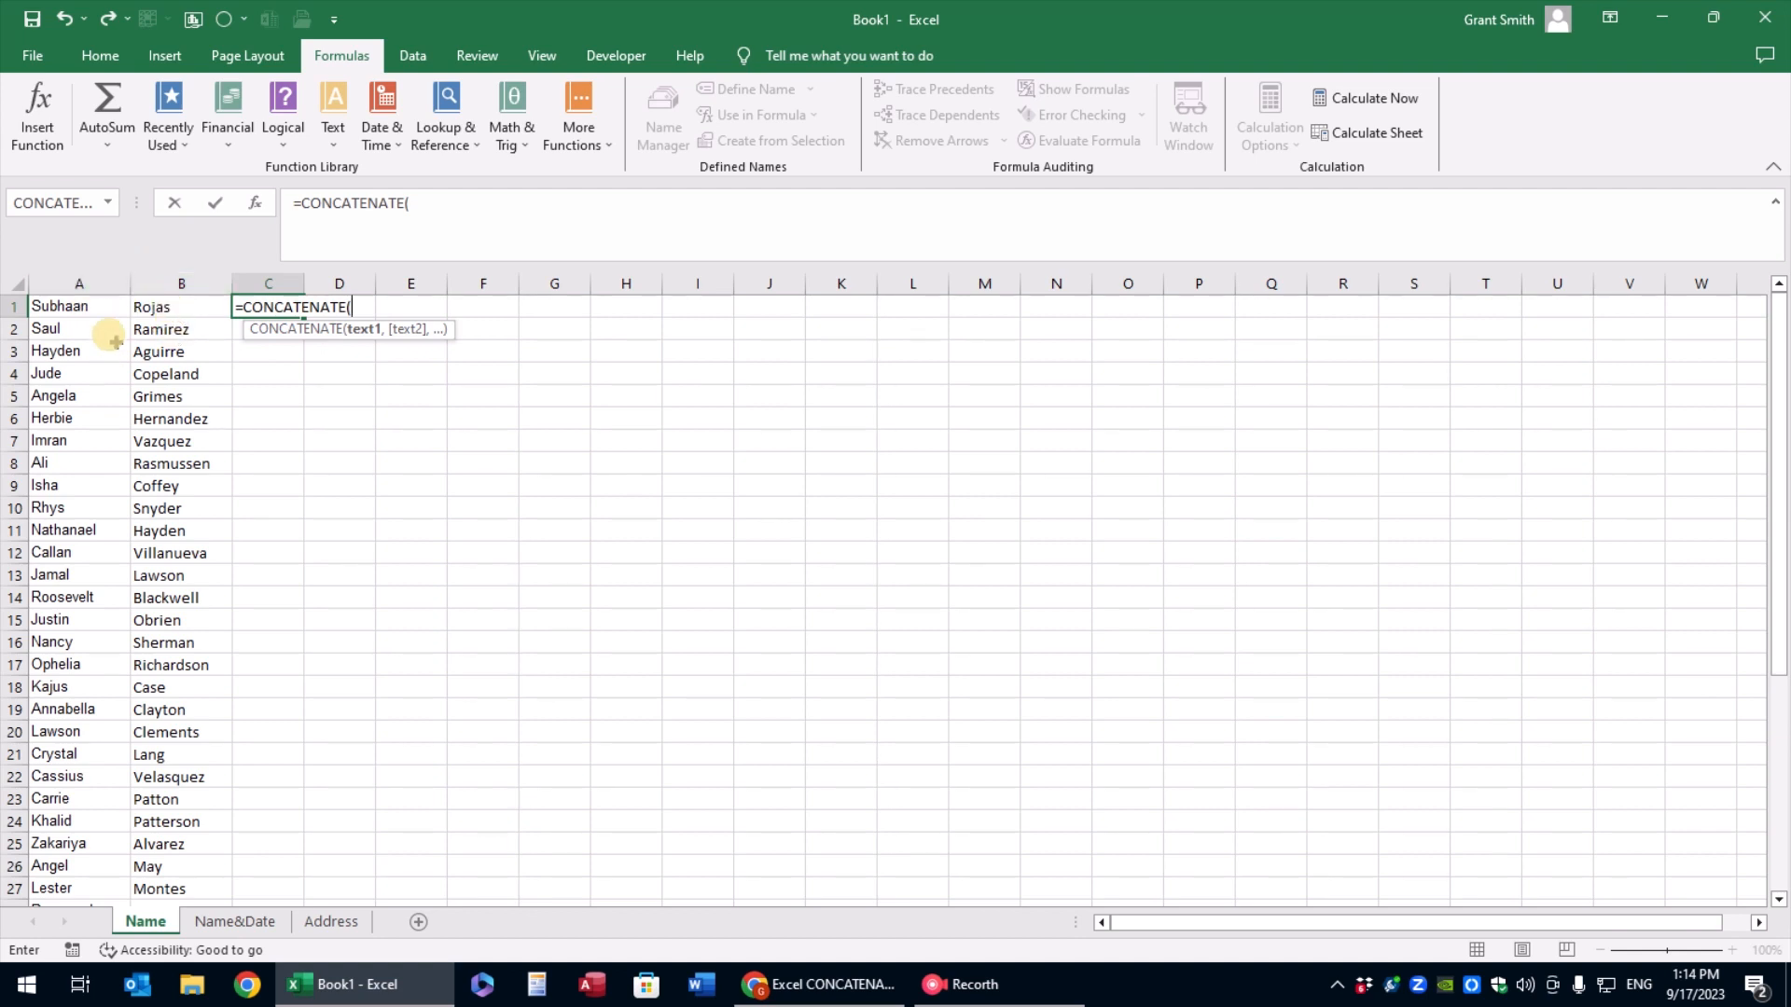
{"action": "left_click", "coordinate": [84, 306]}
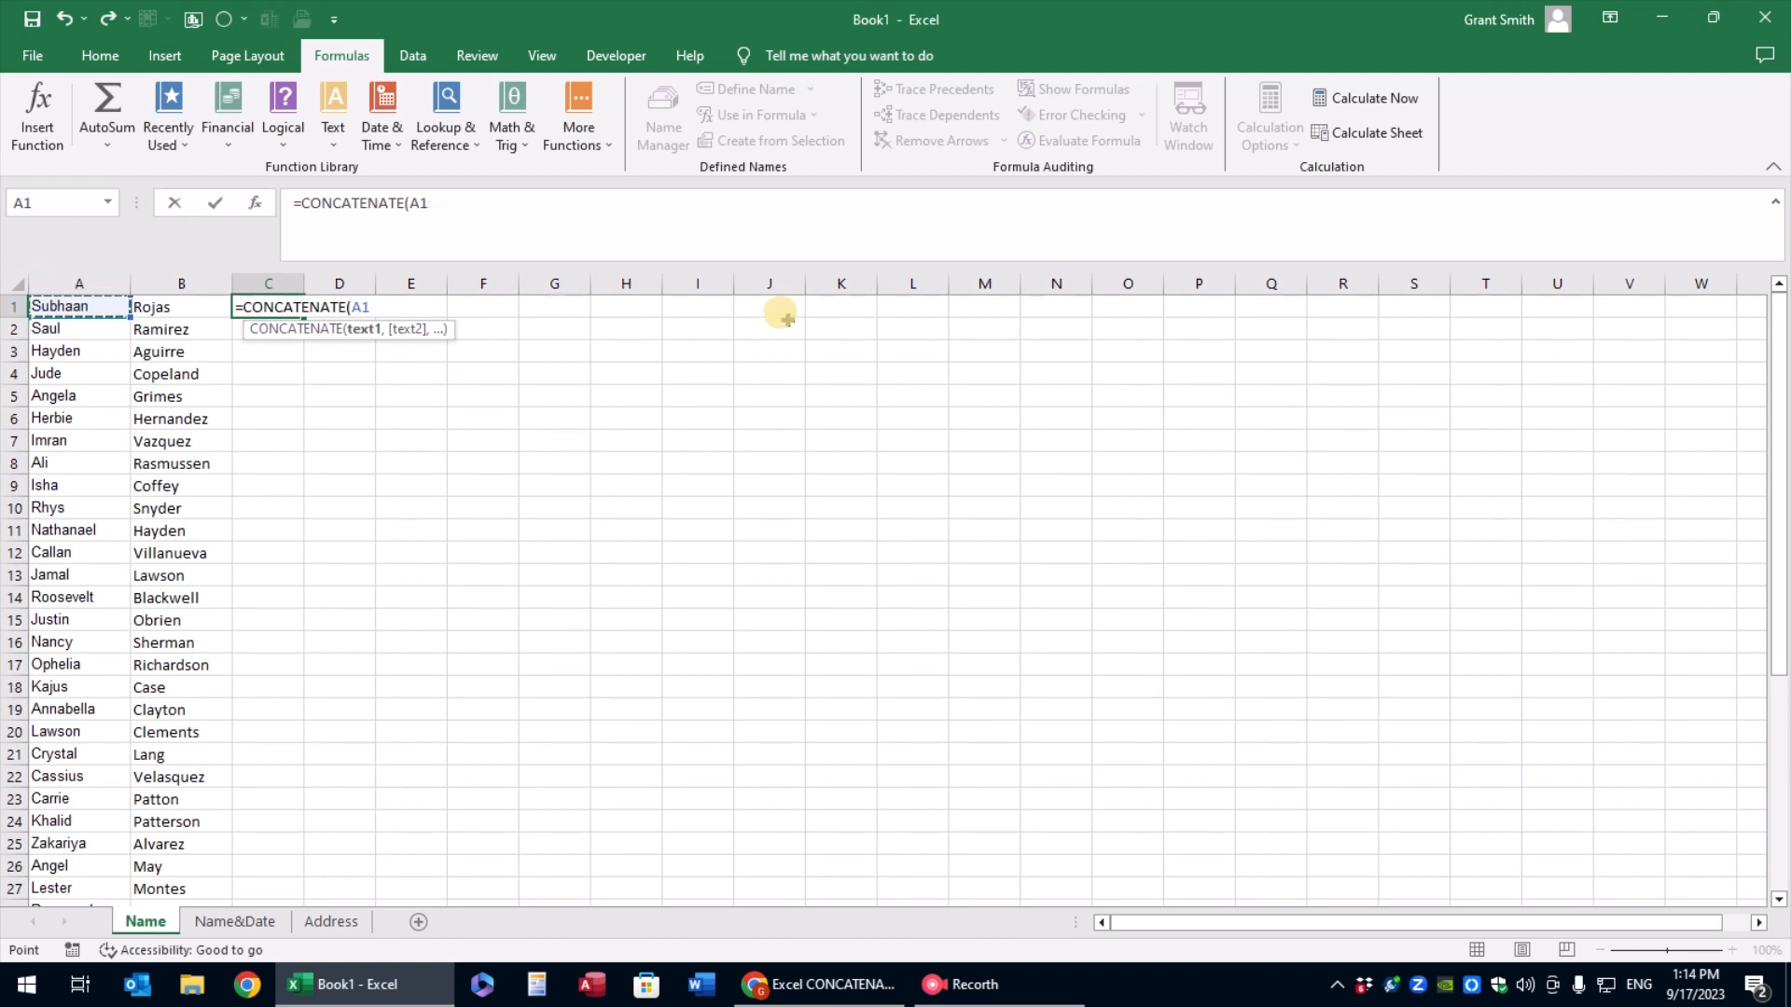
{"action": "type", "text": ","}
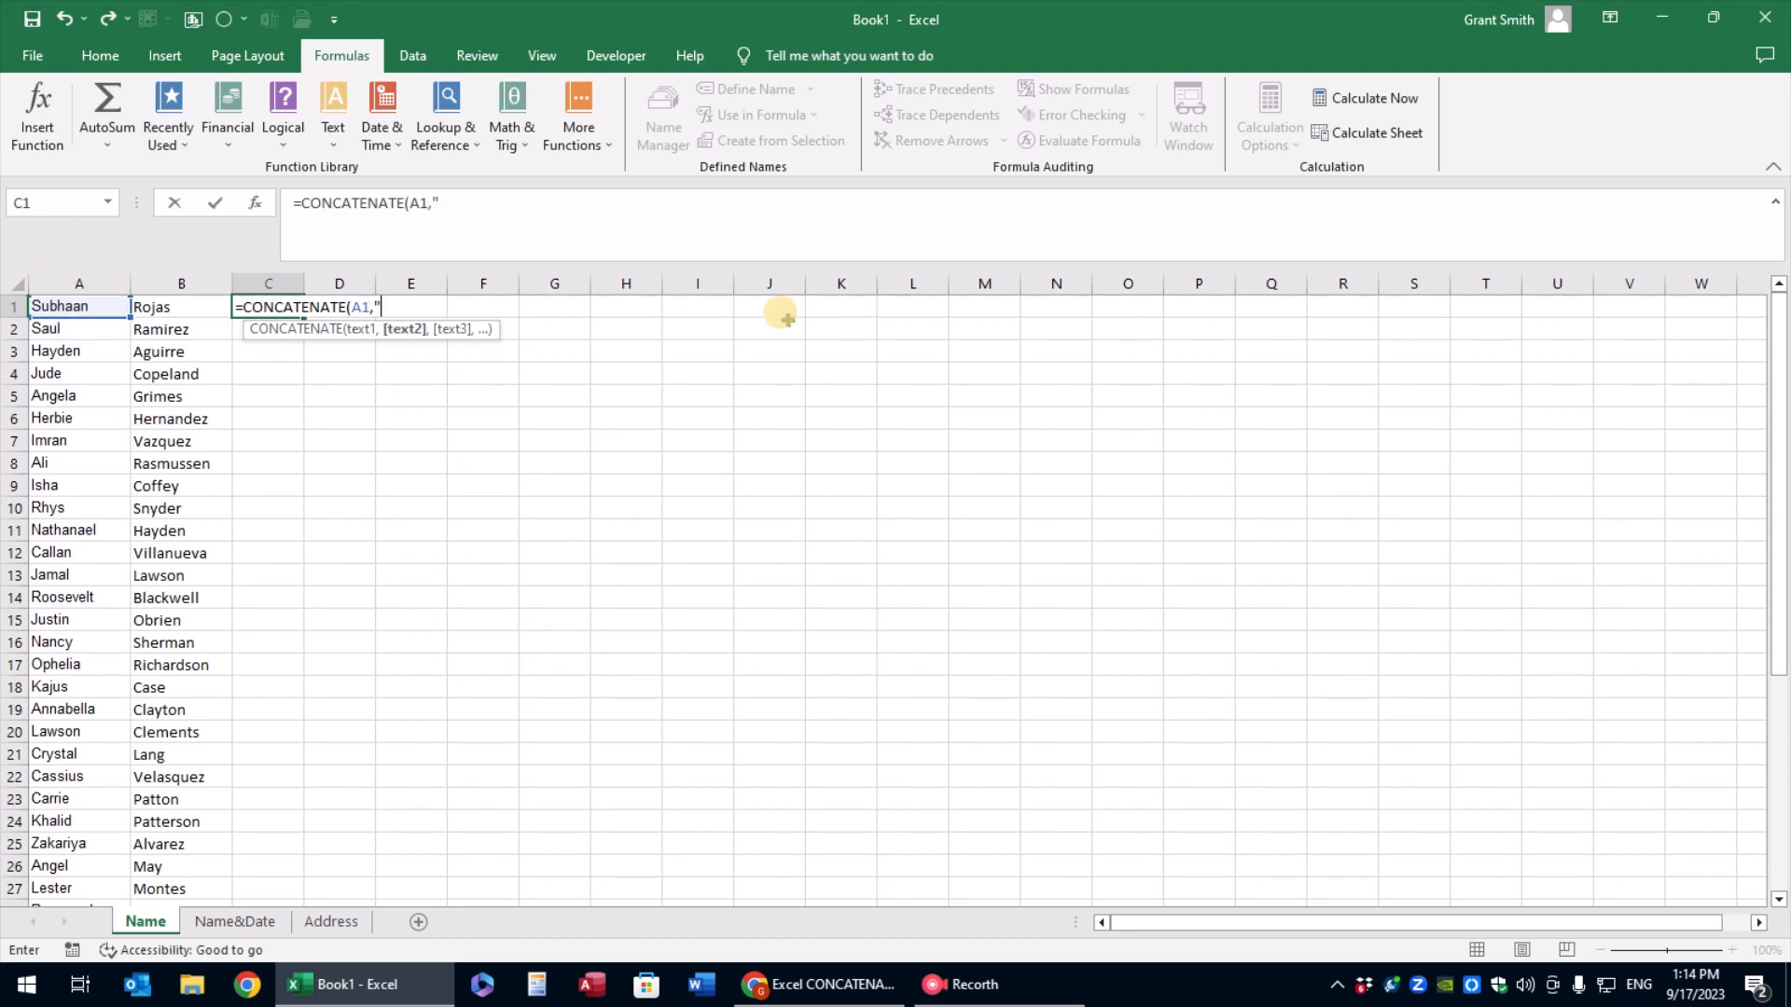
{"action": "type", "text": "\" \","}
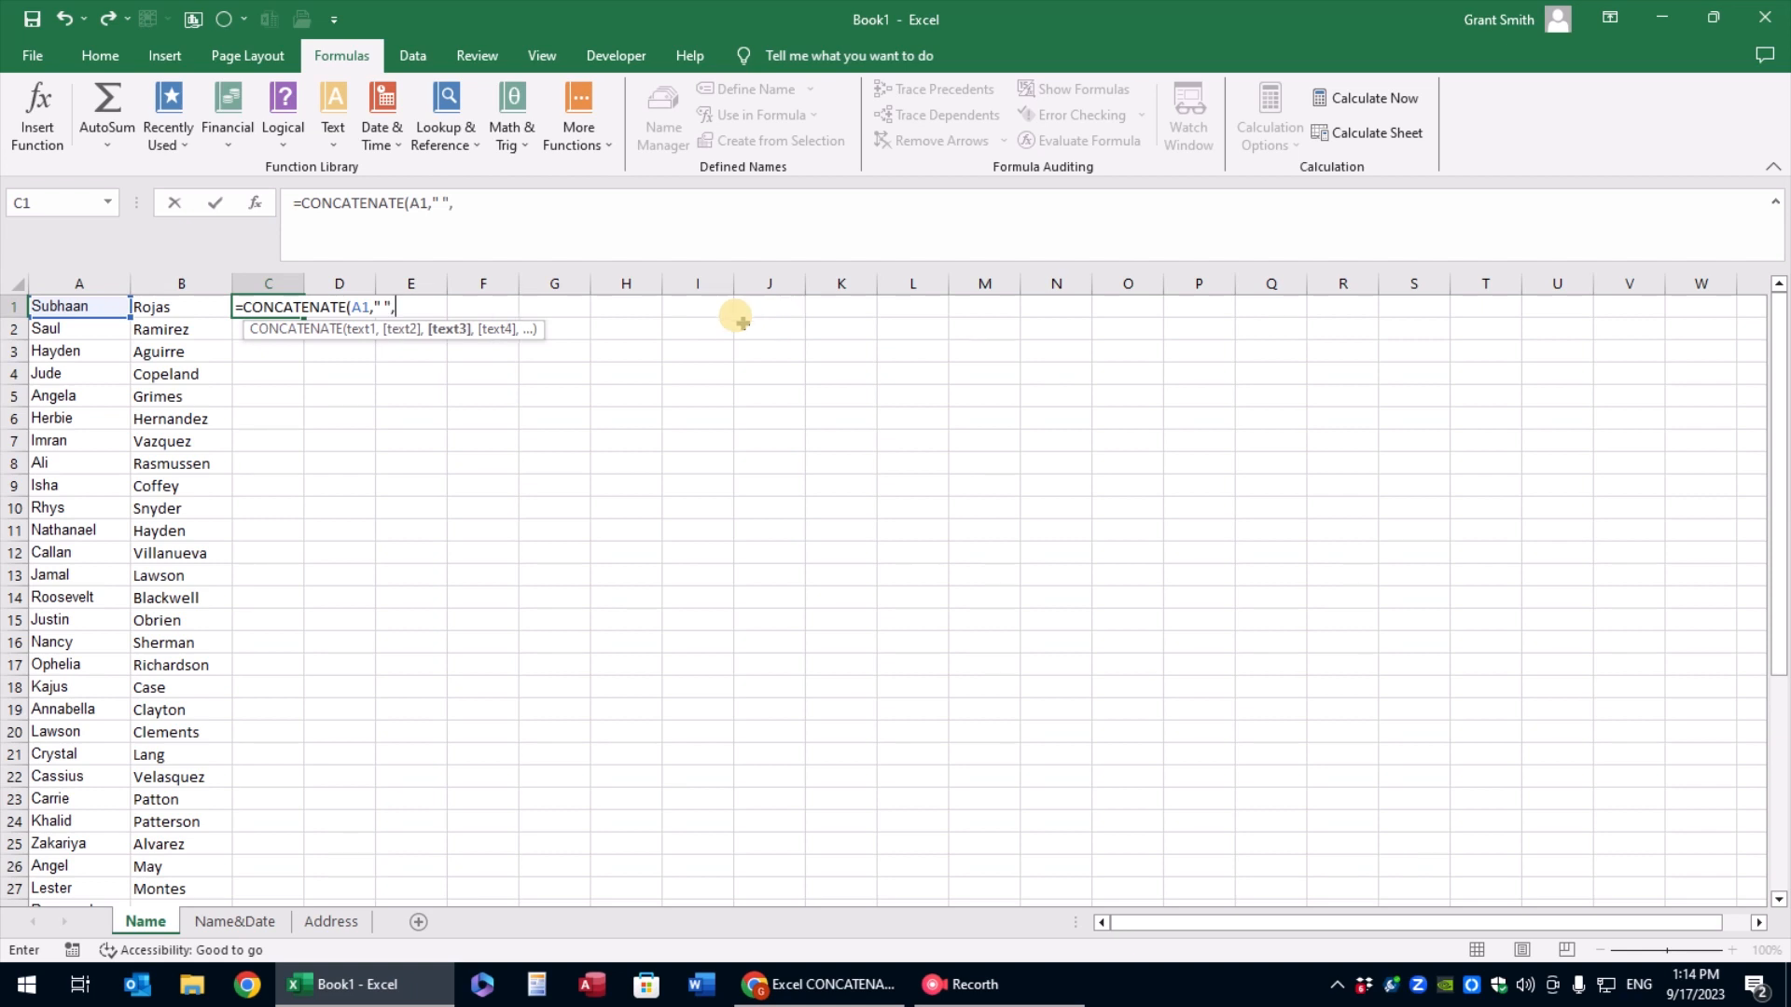
{"action": "left_click", "coordinate": [153, 309]}
{"action": "type", "text": ")"}
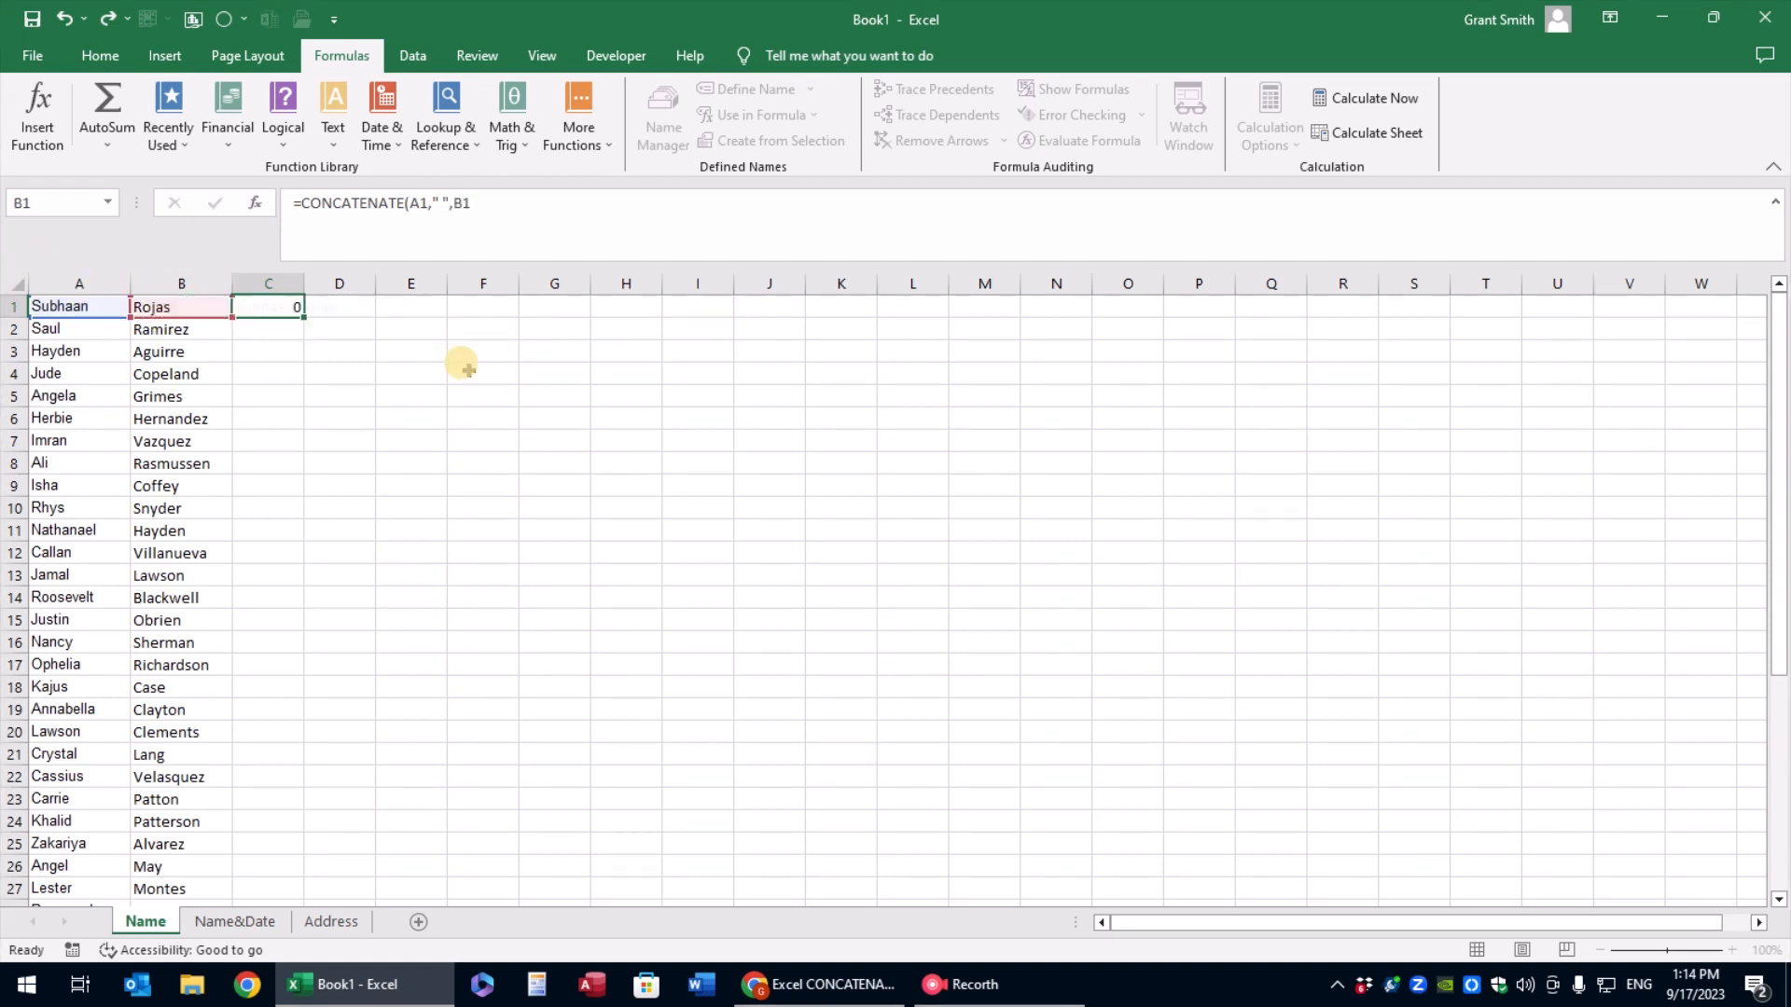
{"action": "key", "text": "Return"}
{"action": "double_click", "coordinate": [304, 283]}
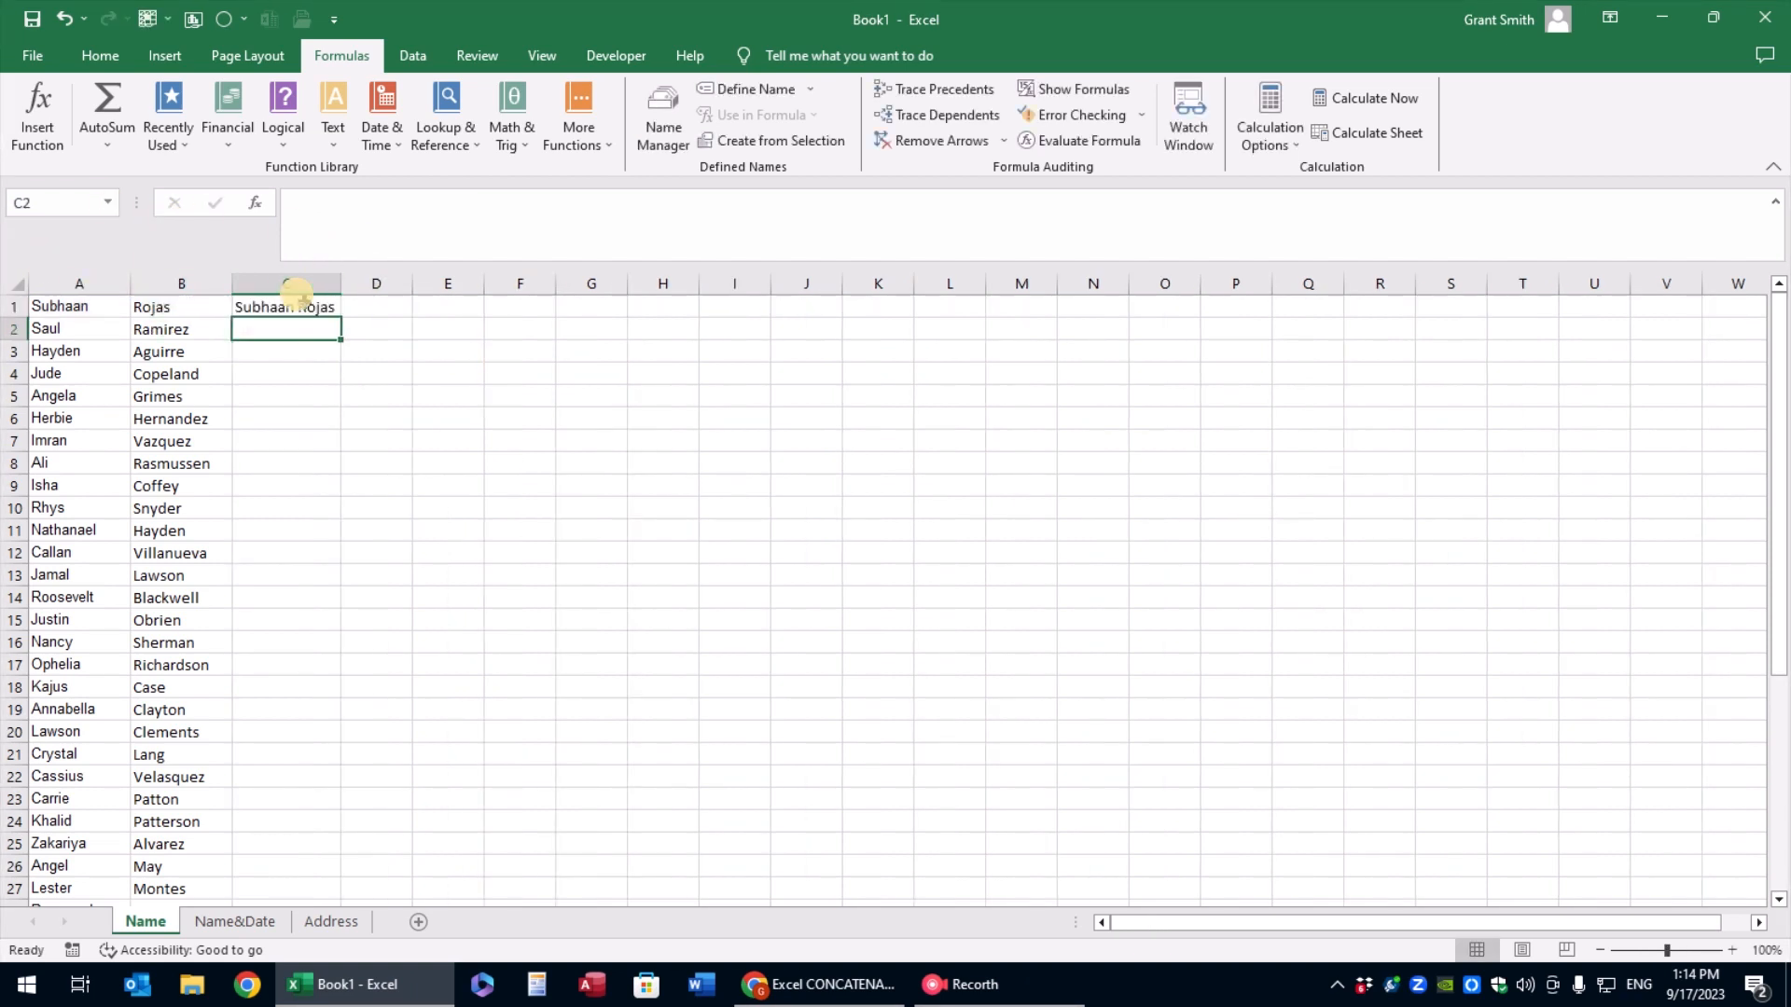
Change the arguments of the formula in C1 so it reads =CONCATENATE(B1,", ",A1)
{"action": "left_click", "coordinate": [305, 308]}
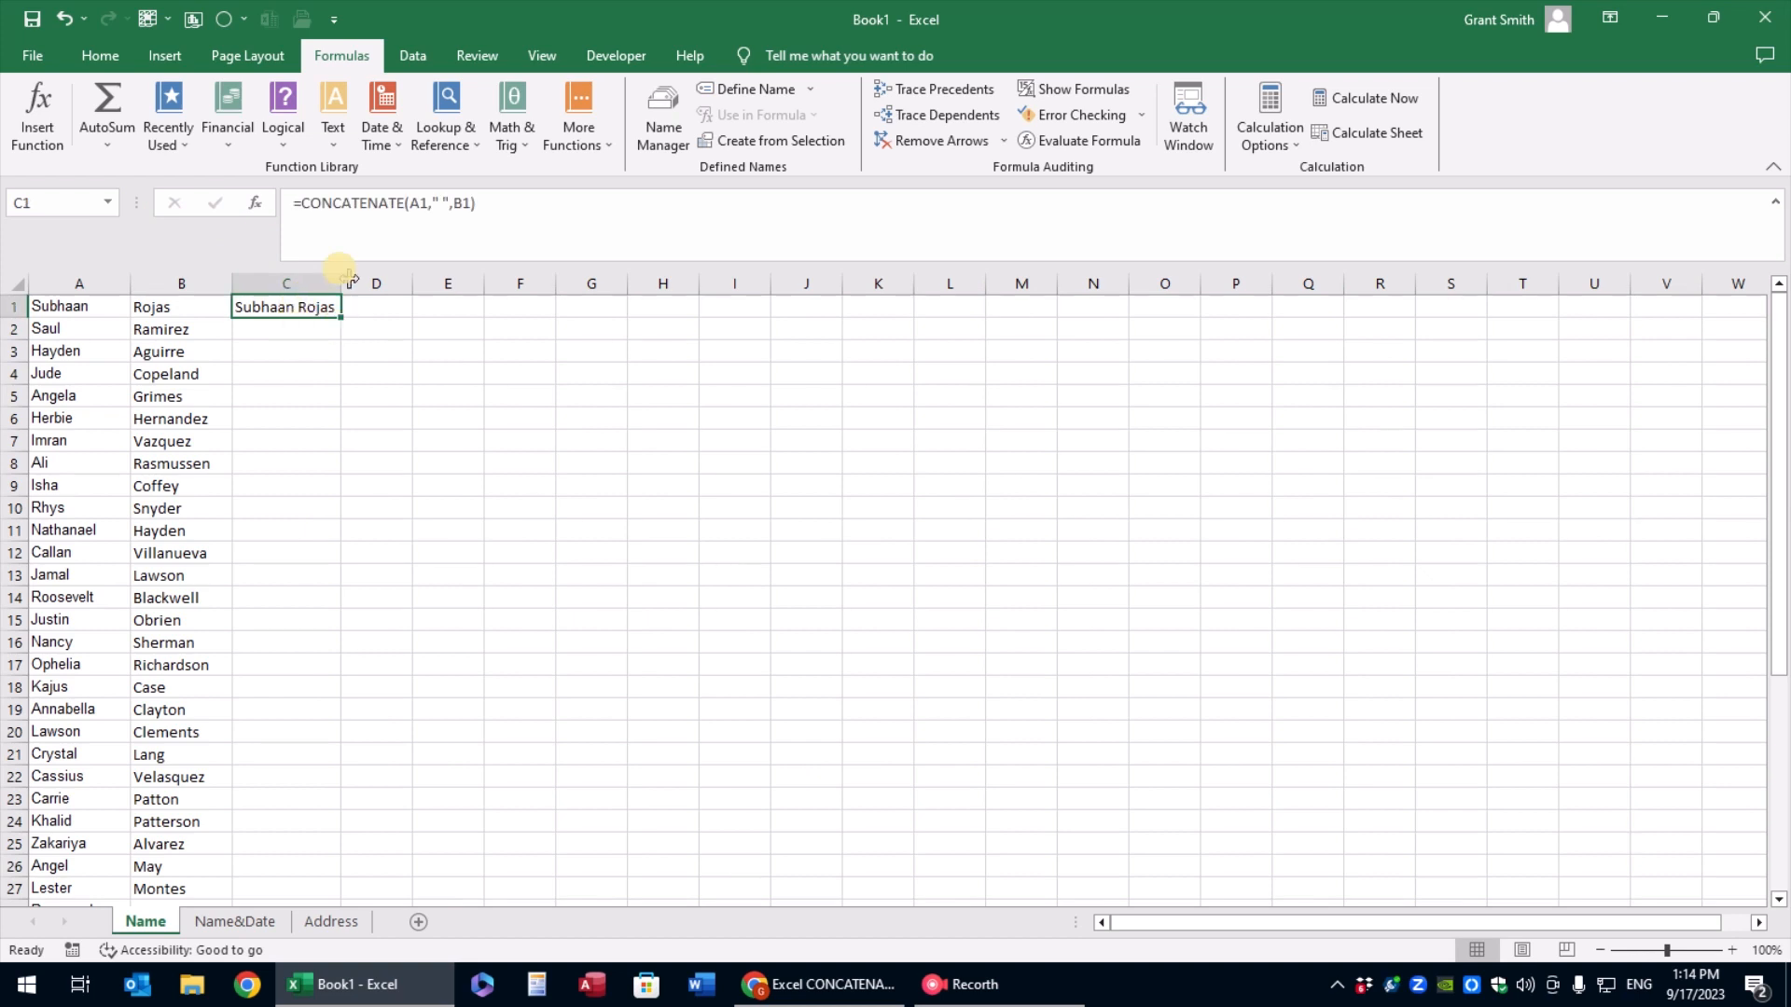
{"action": "left_click", "coordinate": [406, 204]}
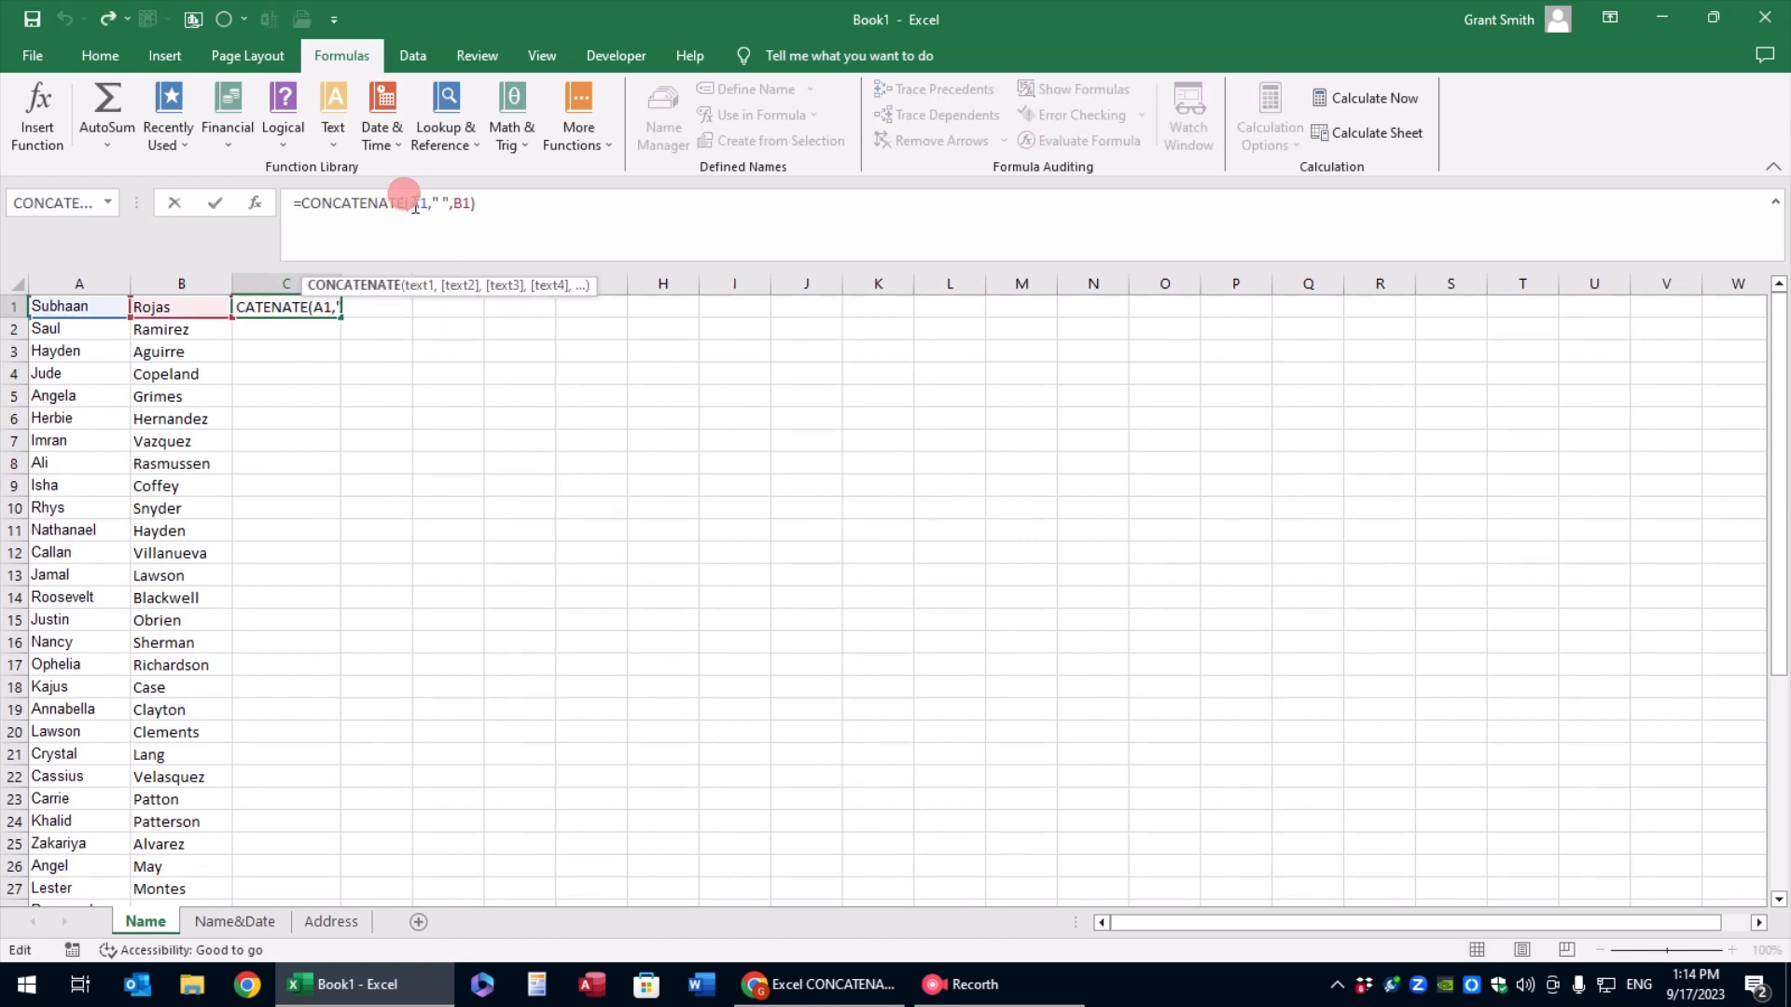
{"action": "left_click_drag", "start_coordinate": [409, 204], "coordinate": [983, 231]}
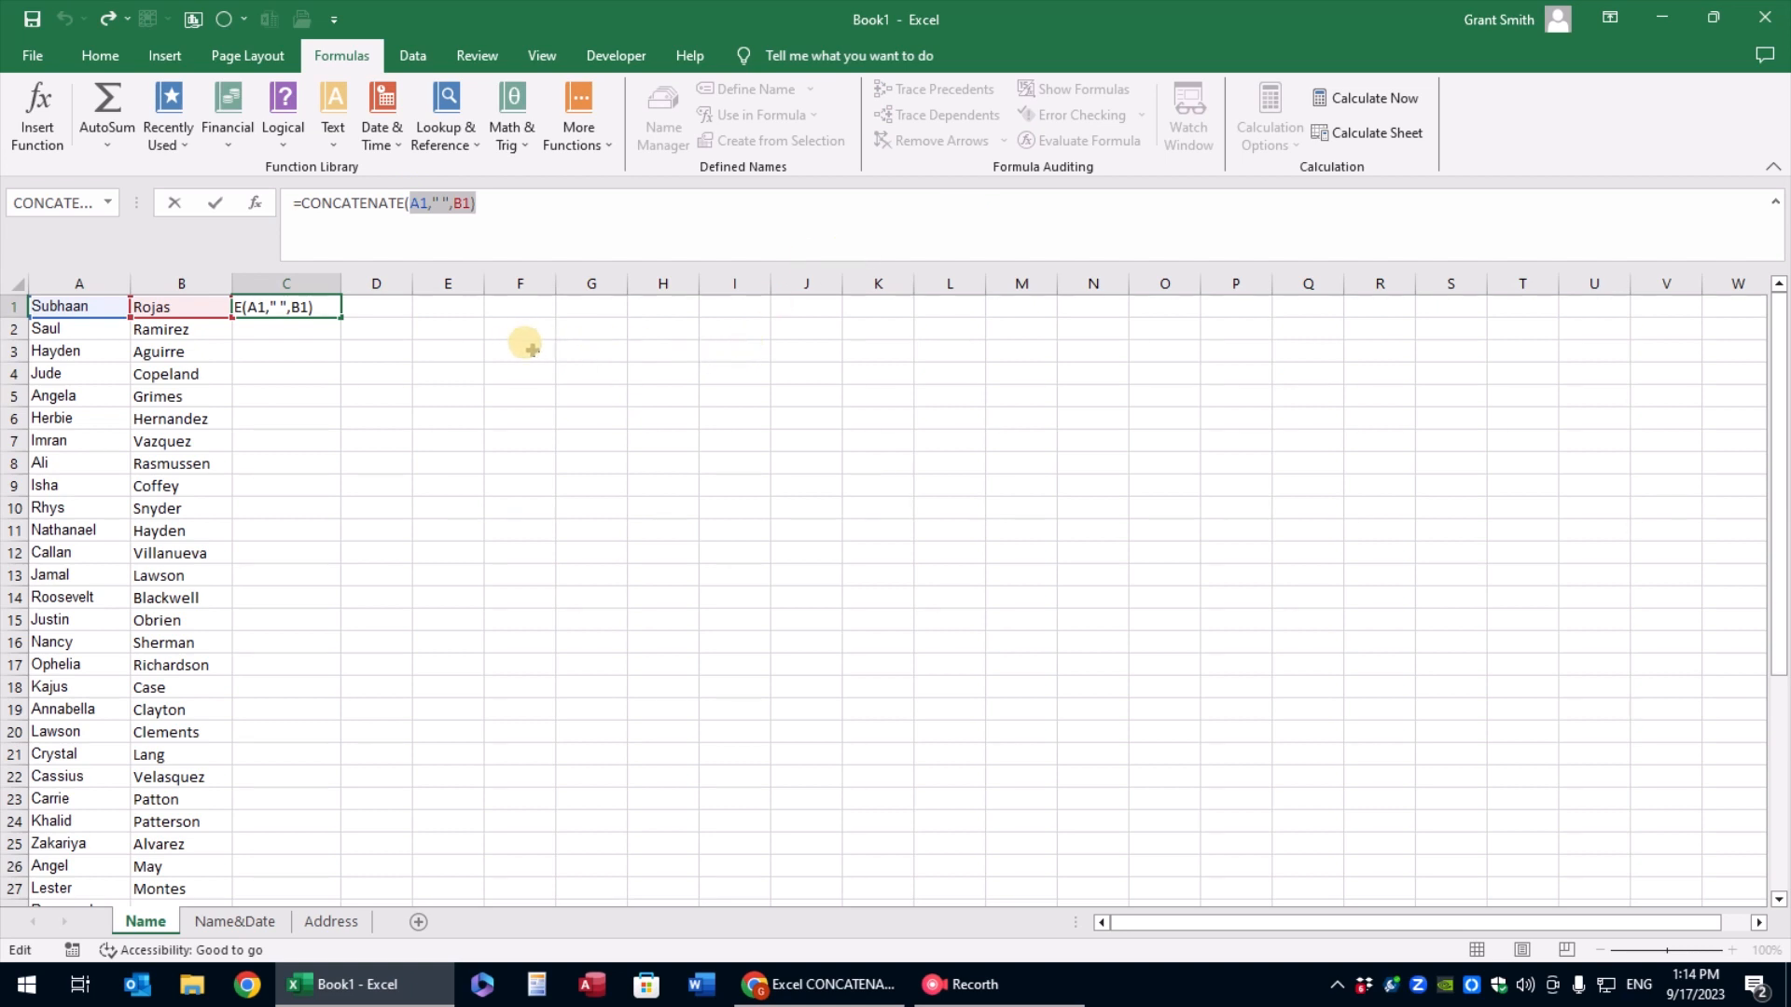
{"action": "left_click", "coordinate": [178, 306]}
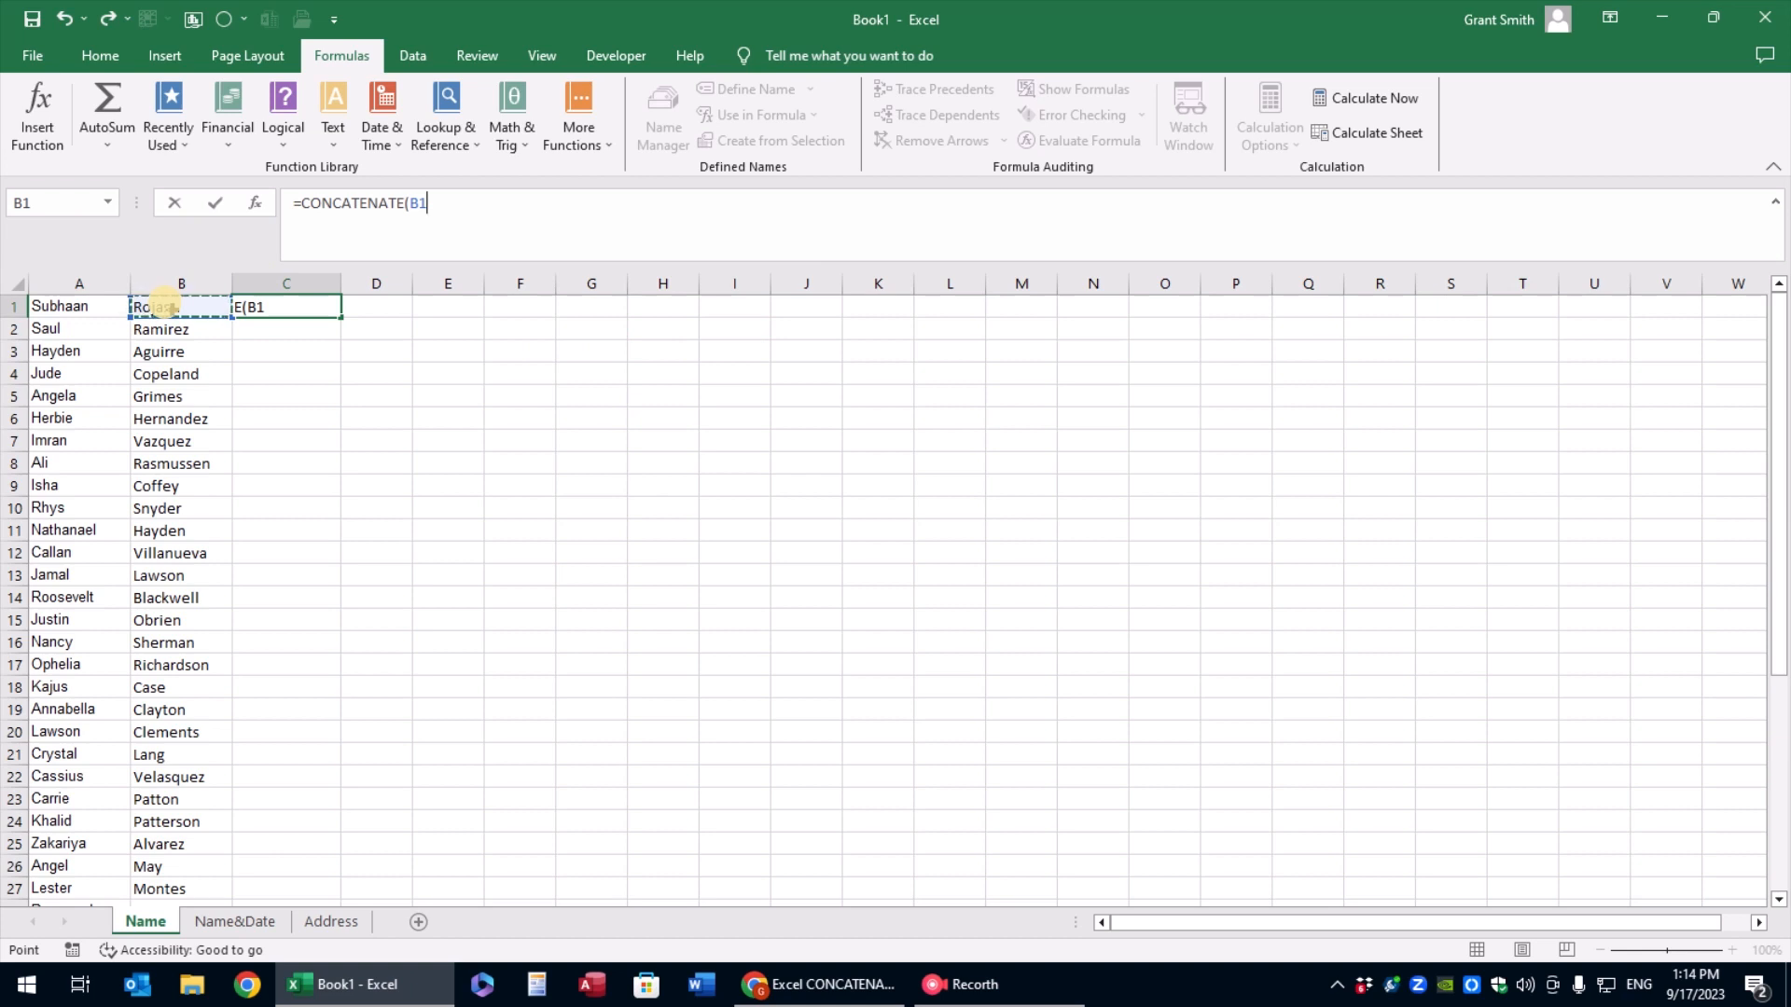
{"action": "type", "text": ",\","}
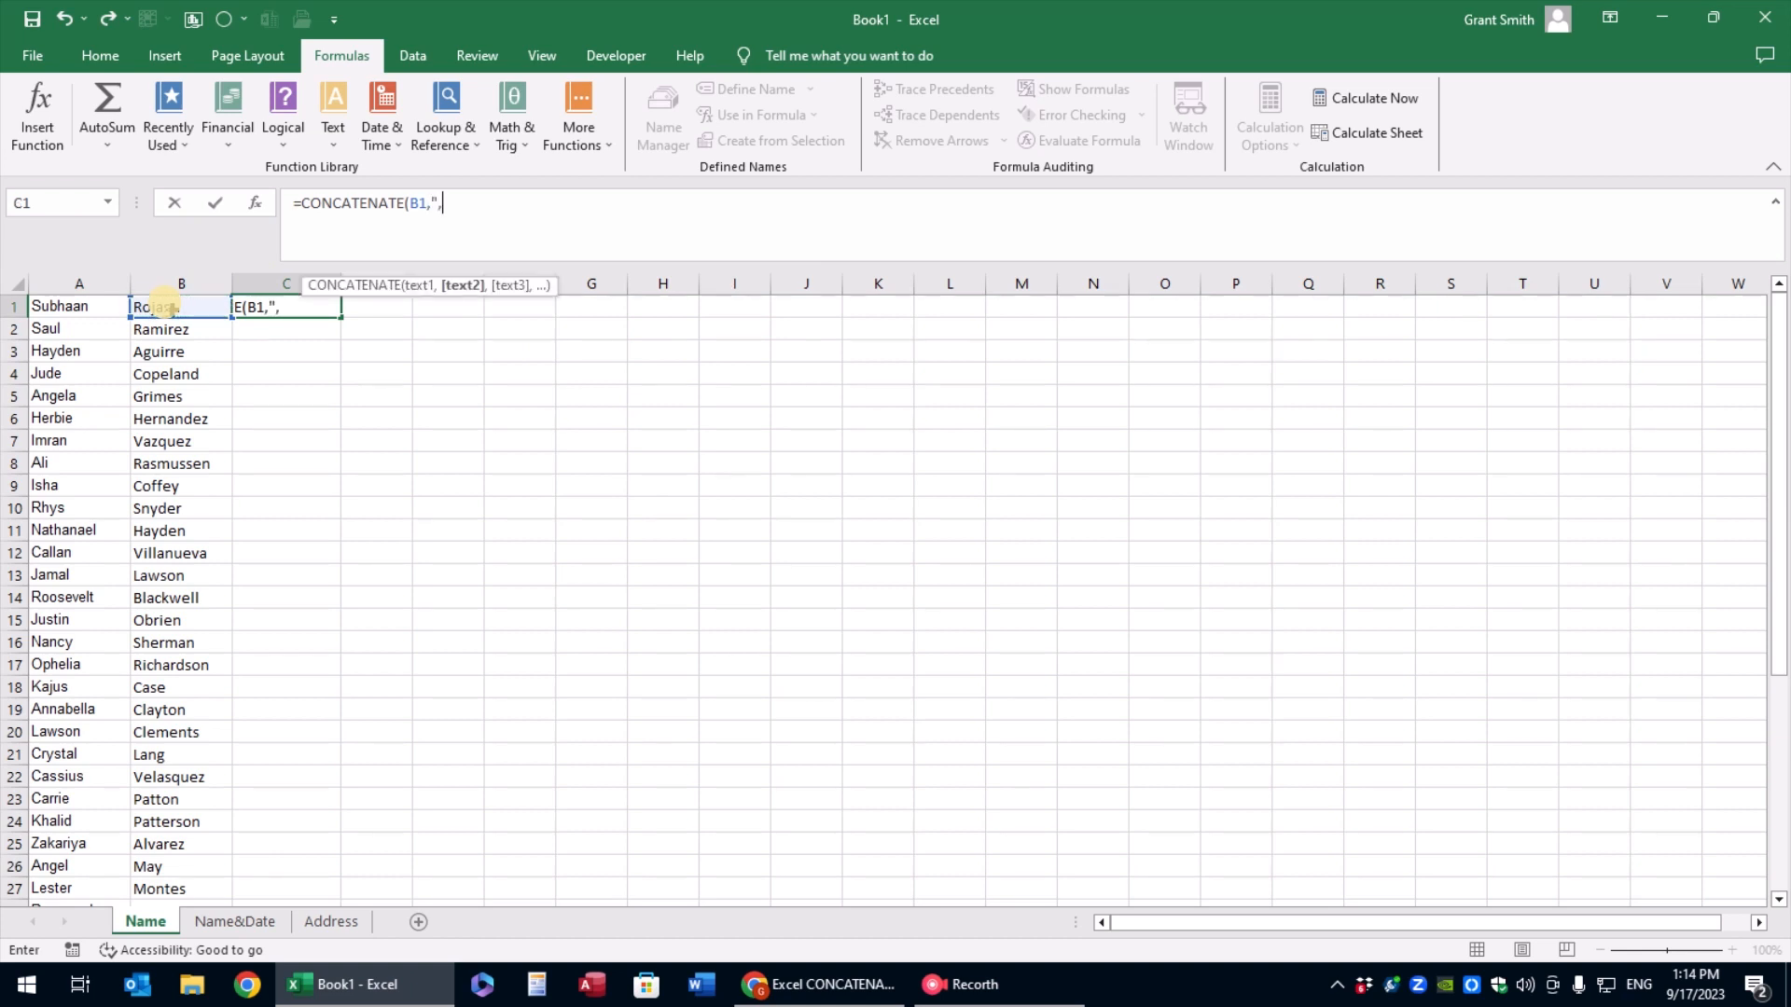
{"action": "type", "text": " \","}
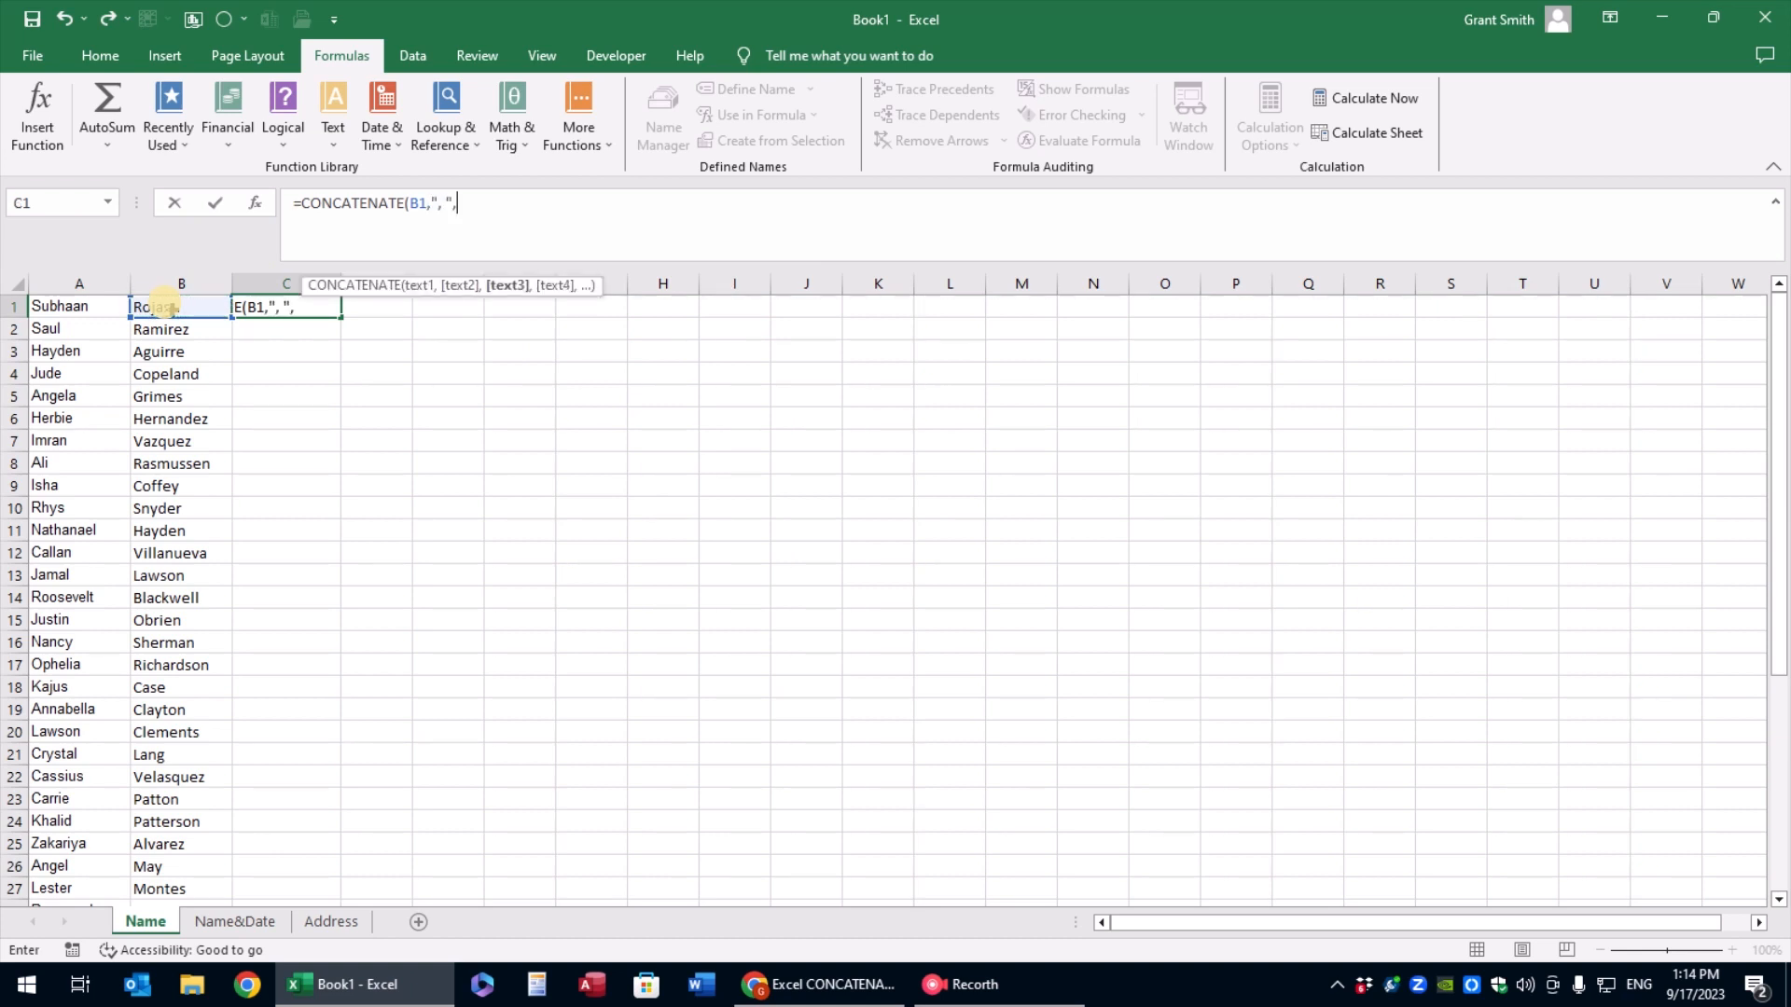
{"action": "left_click", "coordinate": [61, 306]}
{"action": "key", "text": "Return"}
Widen column C and fill the C1 formula down alongside all the names
{"action": "left_click", "coordinate": [290, 304]}
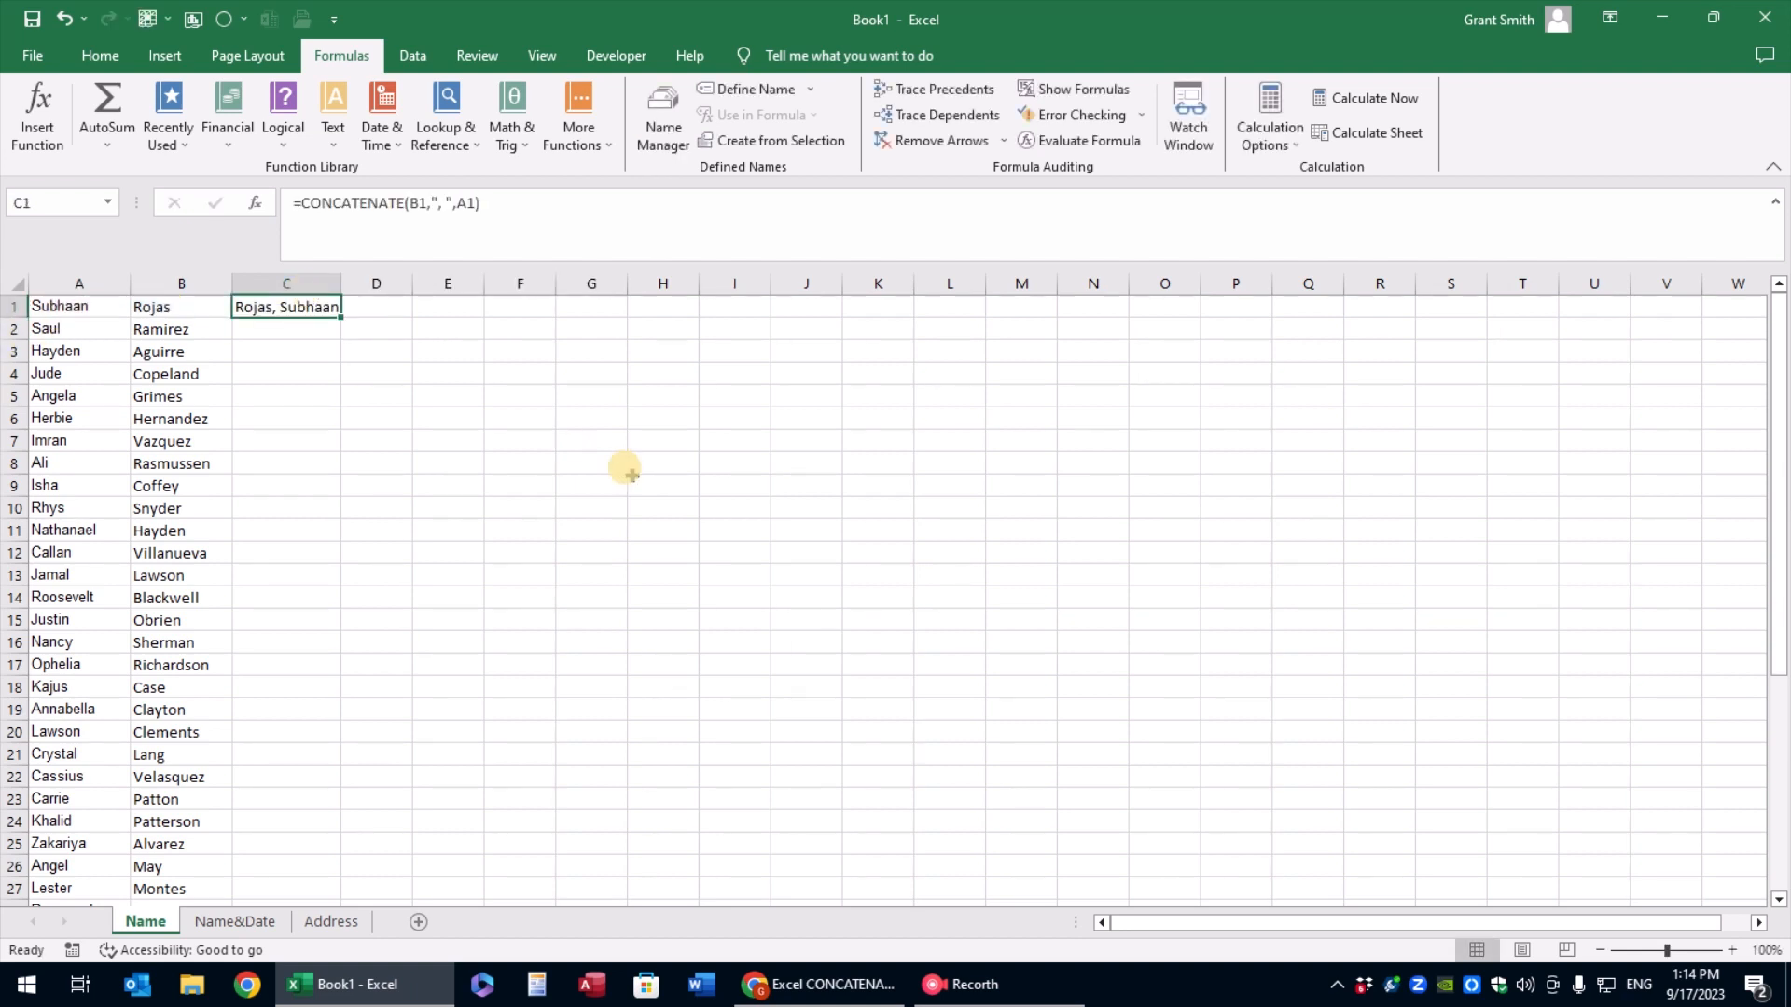
{"action": "left_click_drag", "start_coordinate": [343, 284], "coordinate": [390, 285]}
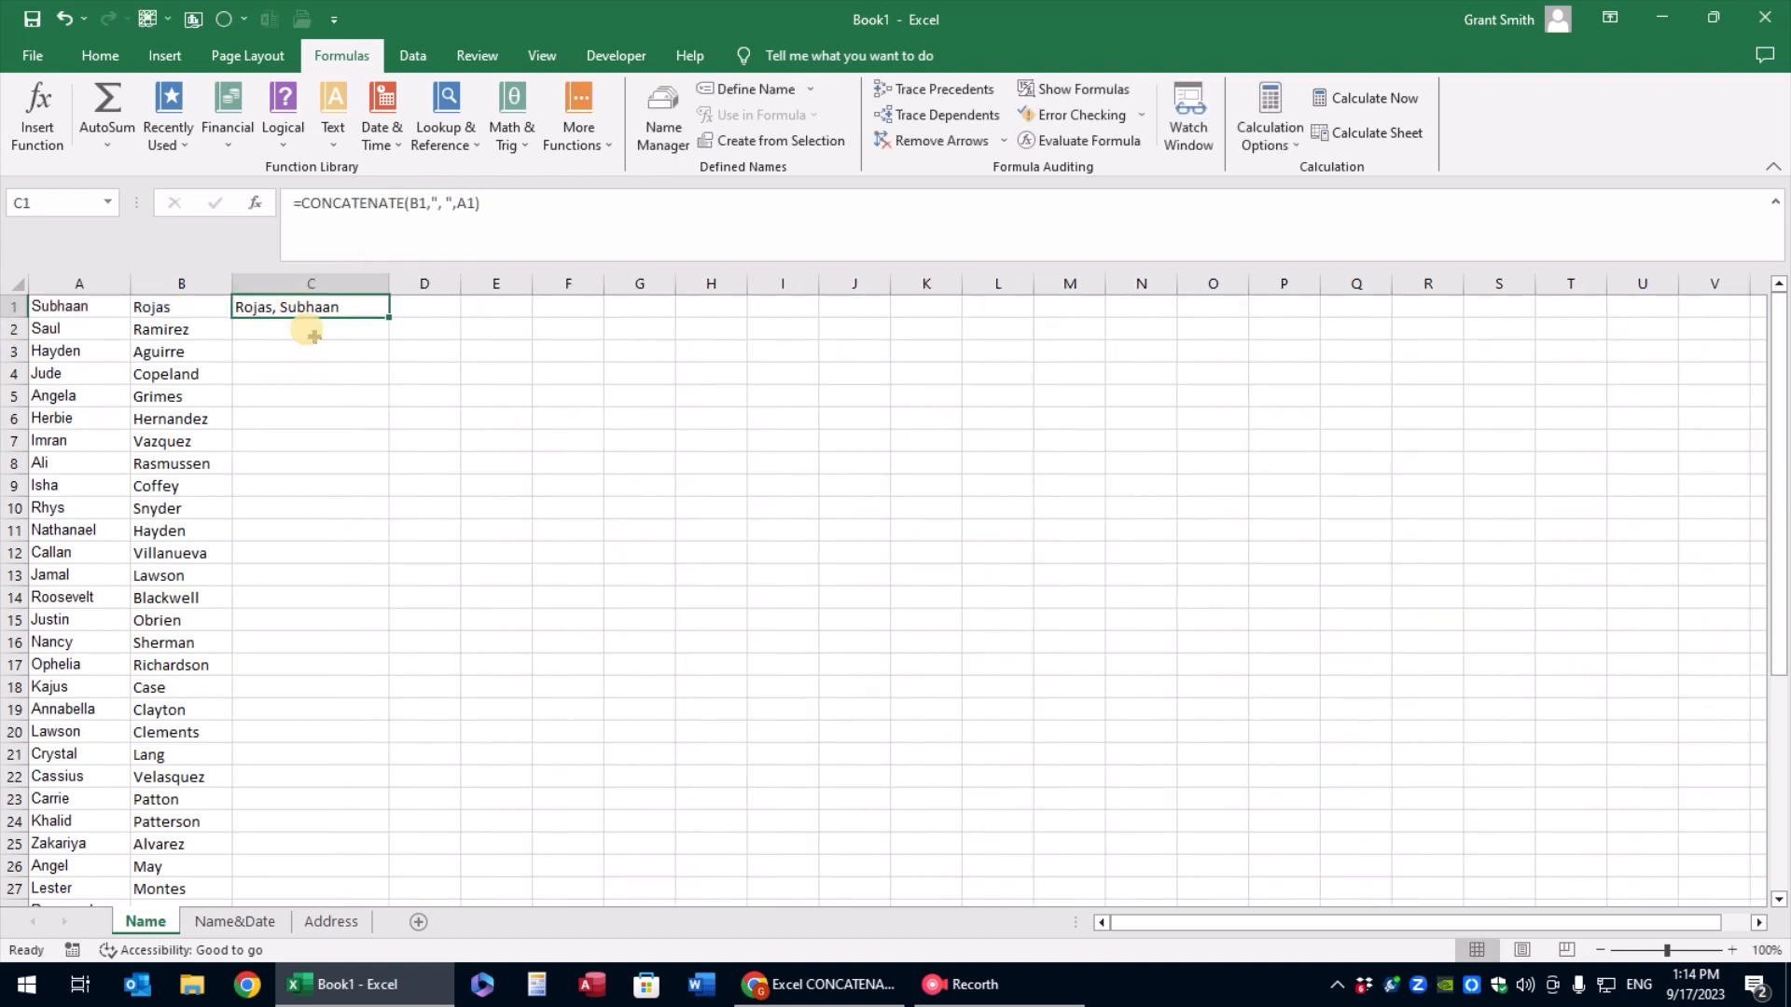
{"action": "double_click", "coordinate": [390, 320]}
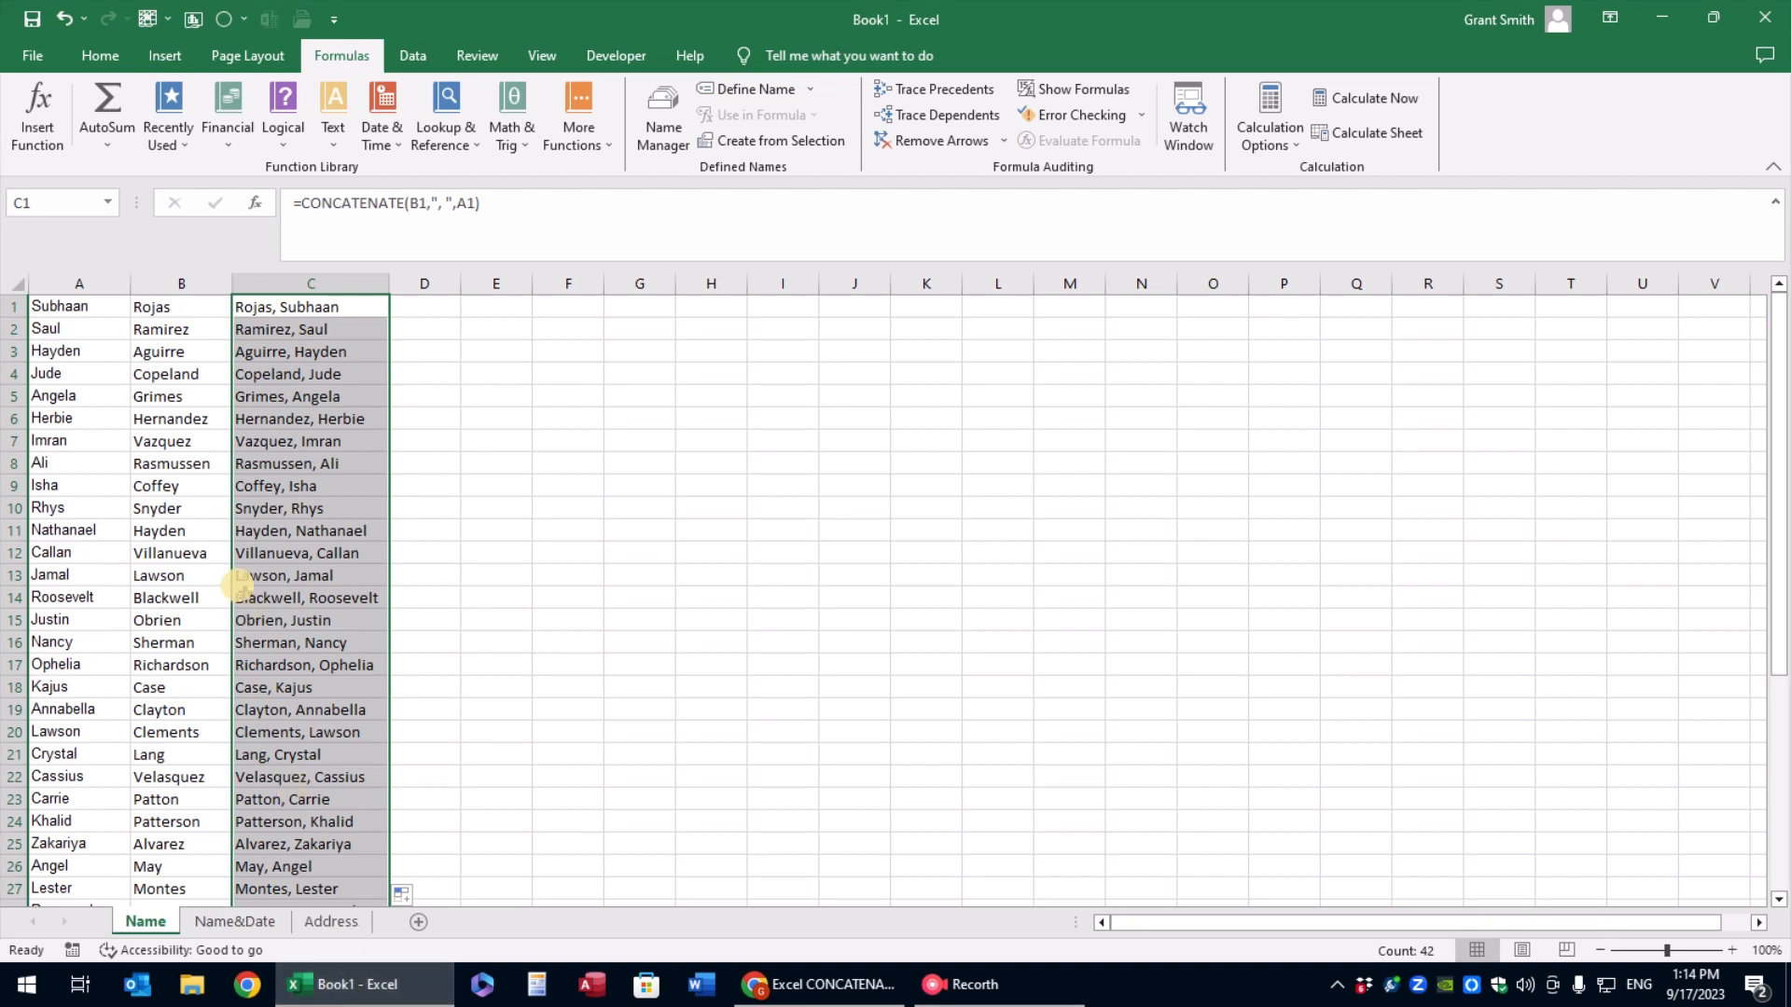
On the Name&Date sheet, start a CONCATENATE formula in C1 that joins A1, a space " " and B1
{"action": "left_click", "coordinate": [235, 921]}
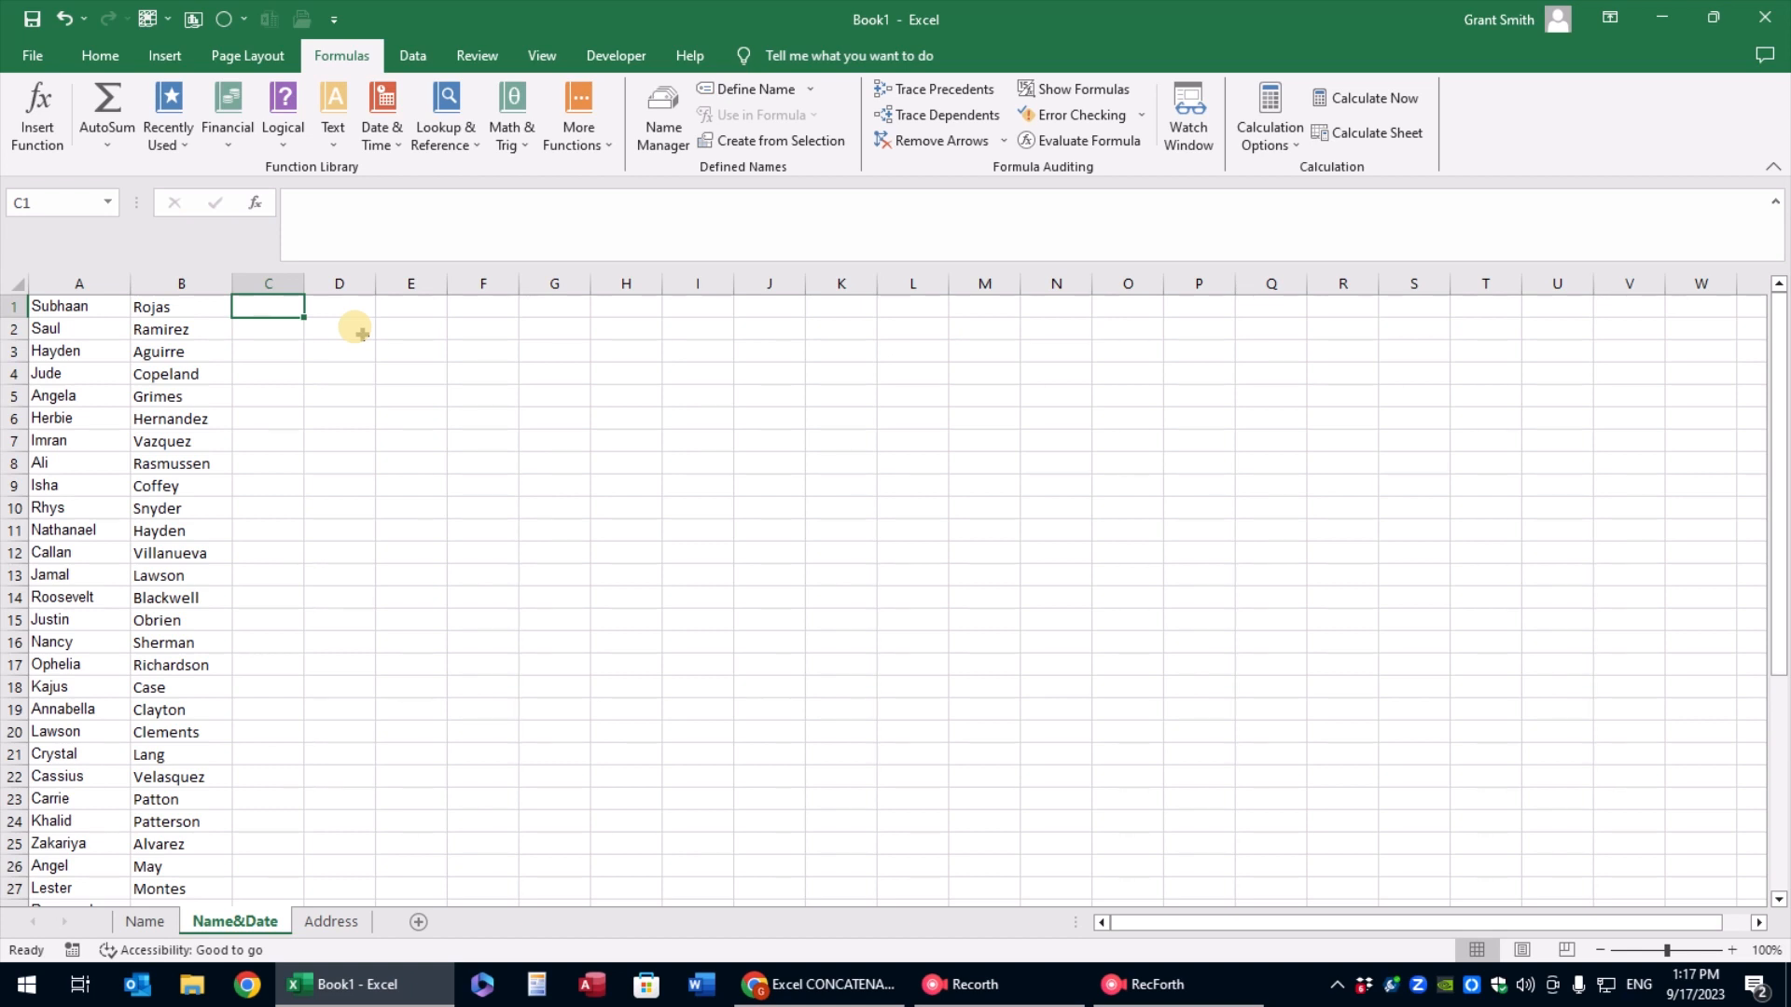
{"action": "type", "text": "=conc"}
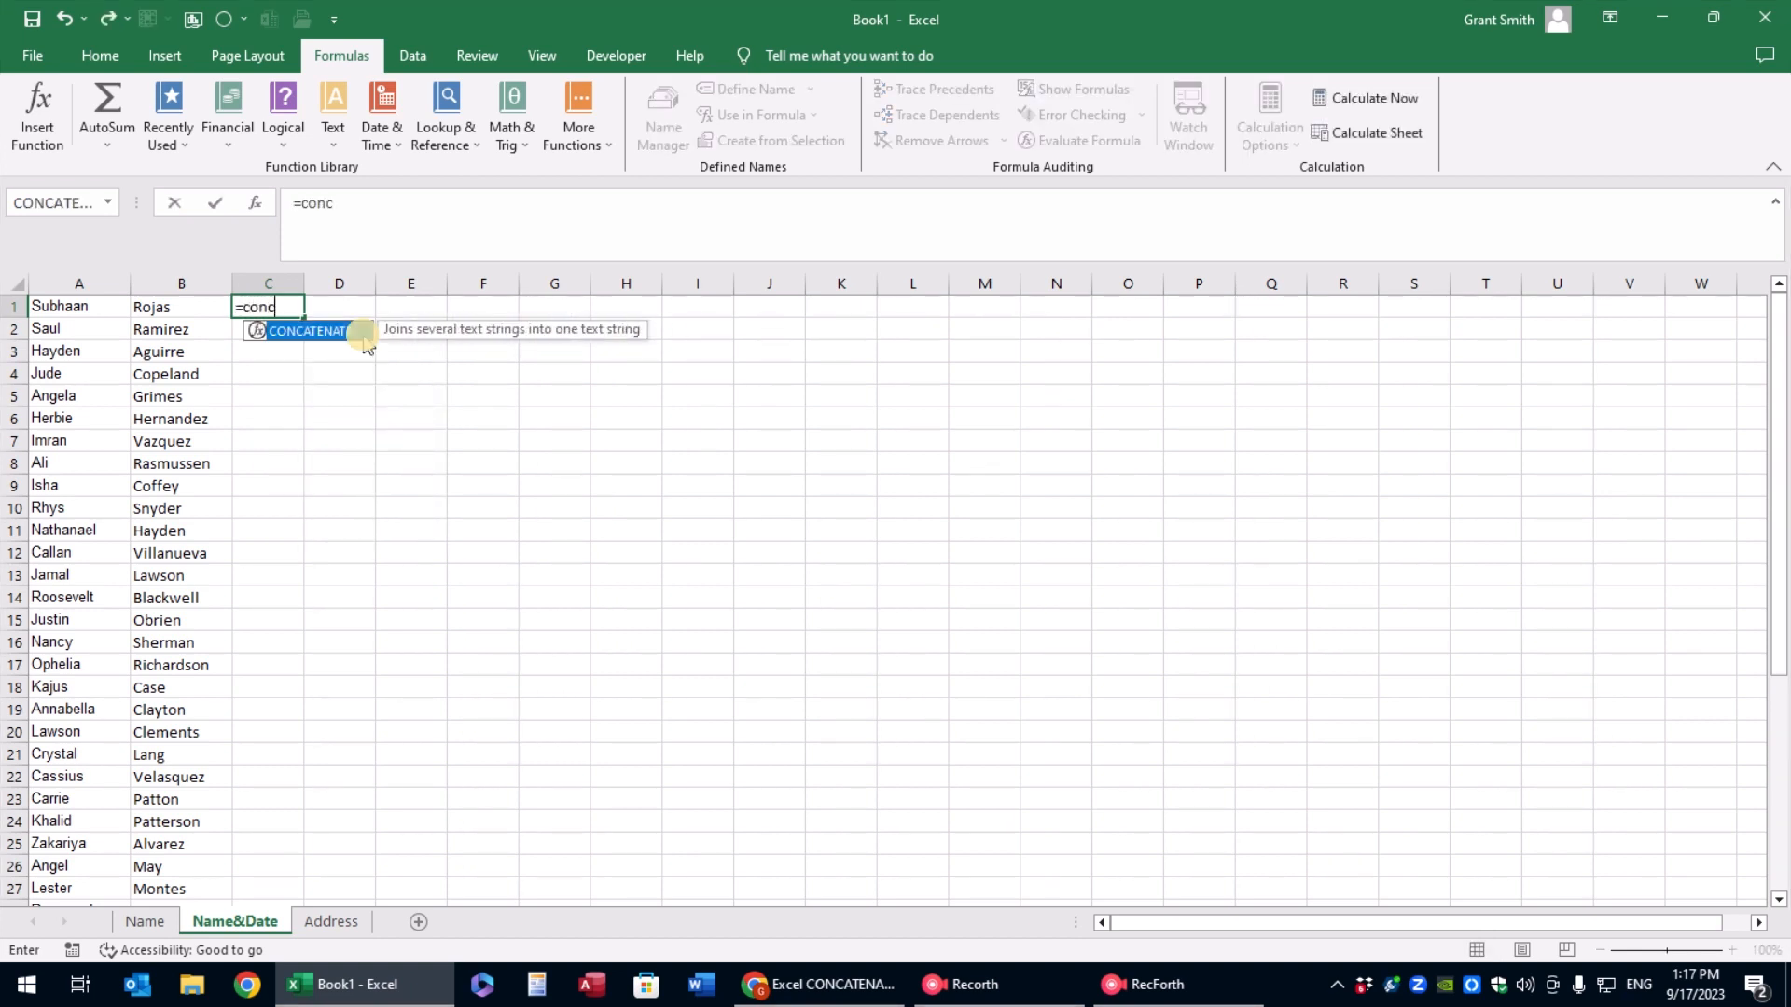
{"action": "double_click", "coordinate": [311, 336]}
{"action": "left_click", "coordinate": [98, 309]}
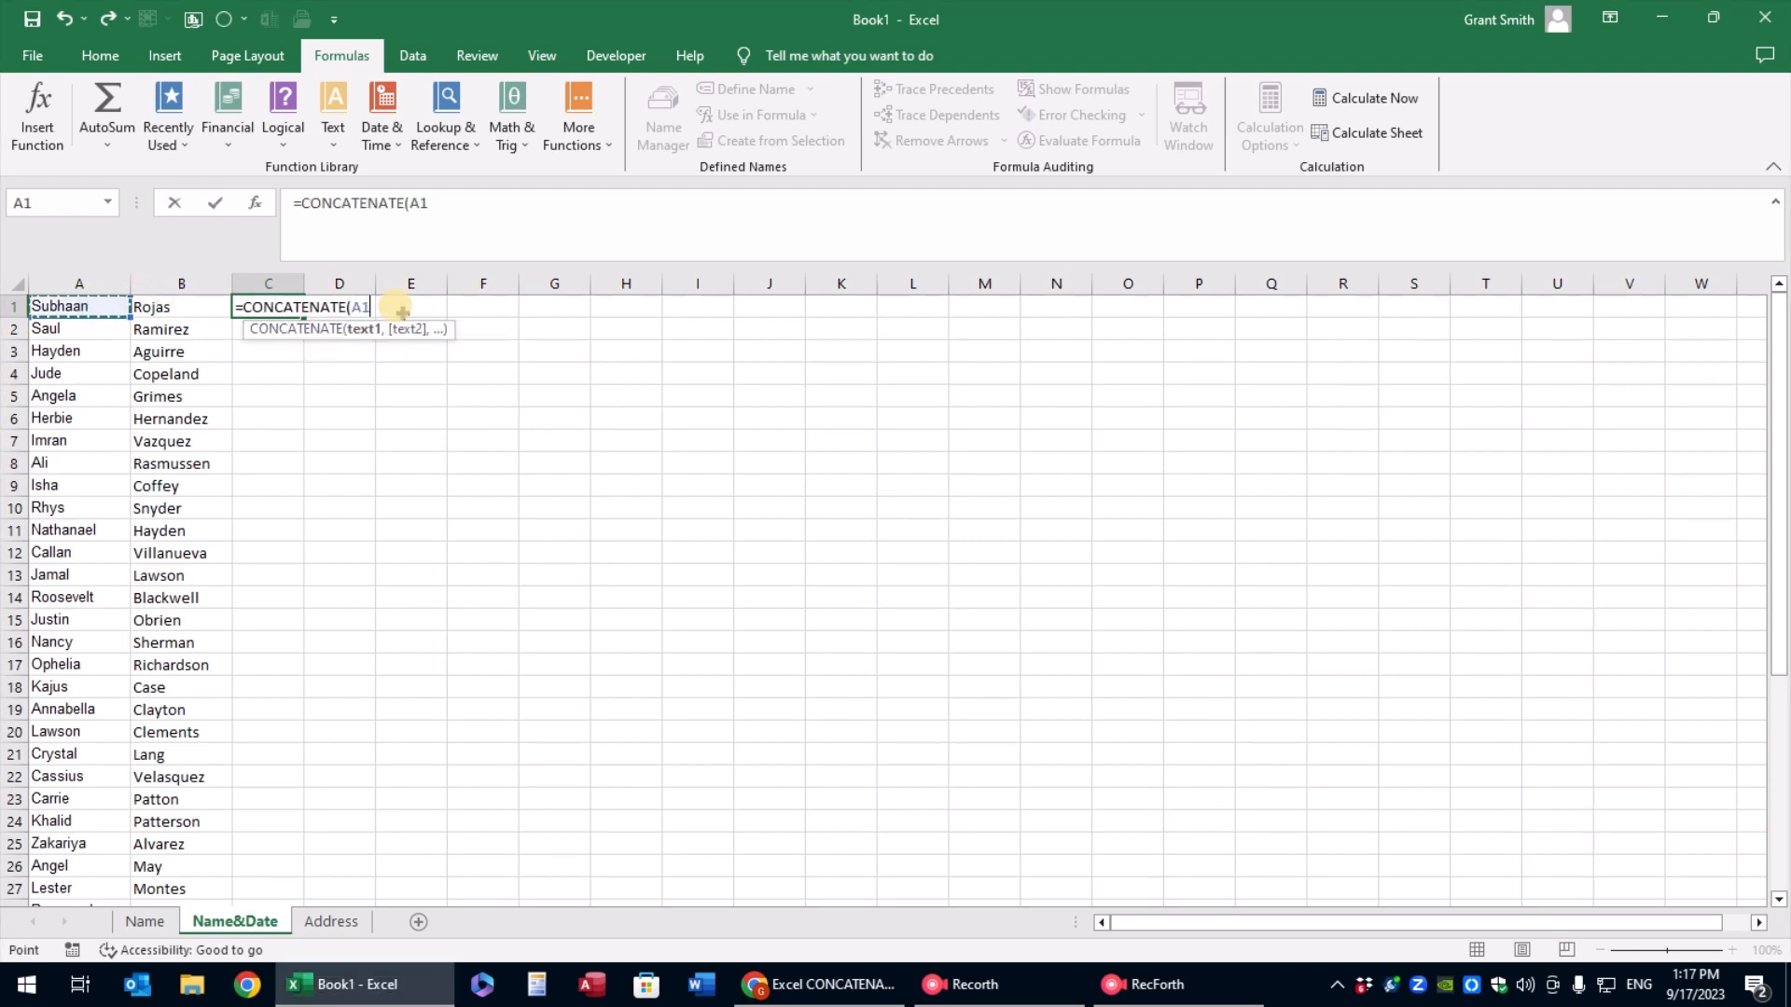
{"action": "type", "text": ","}
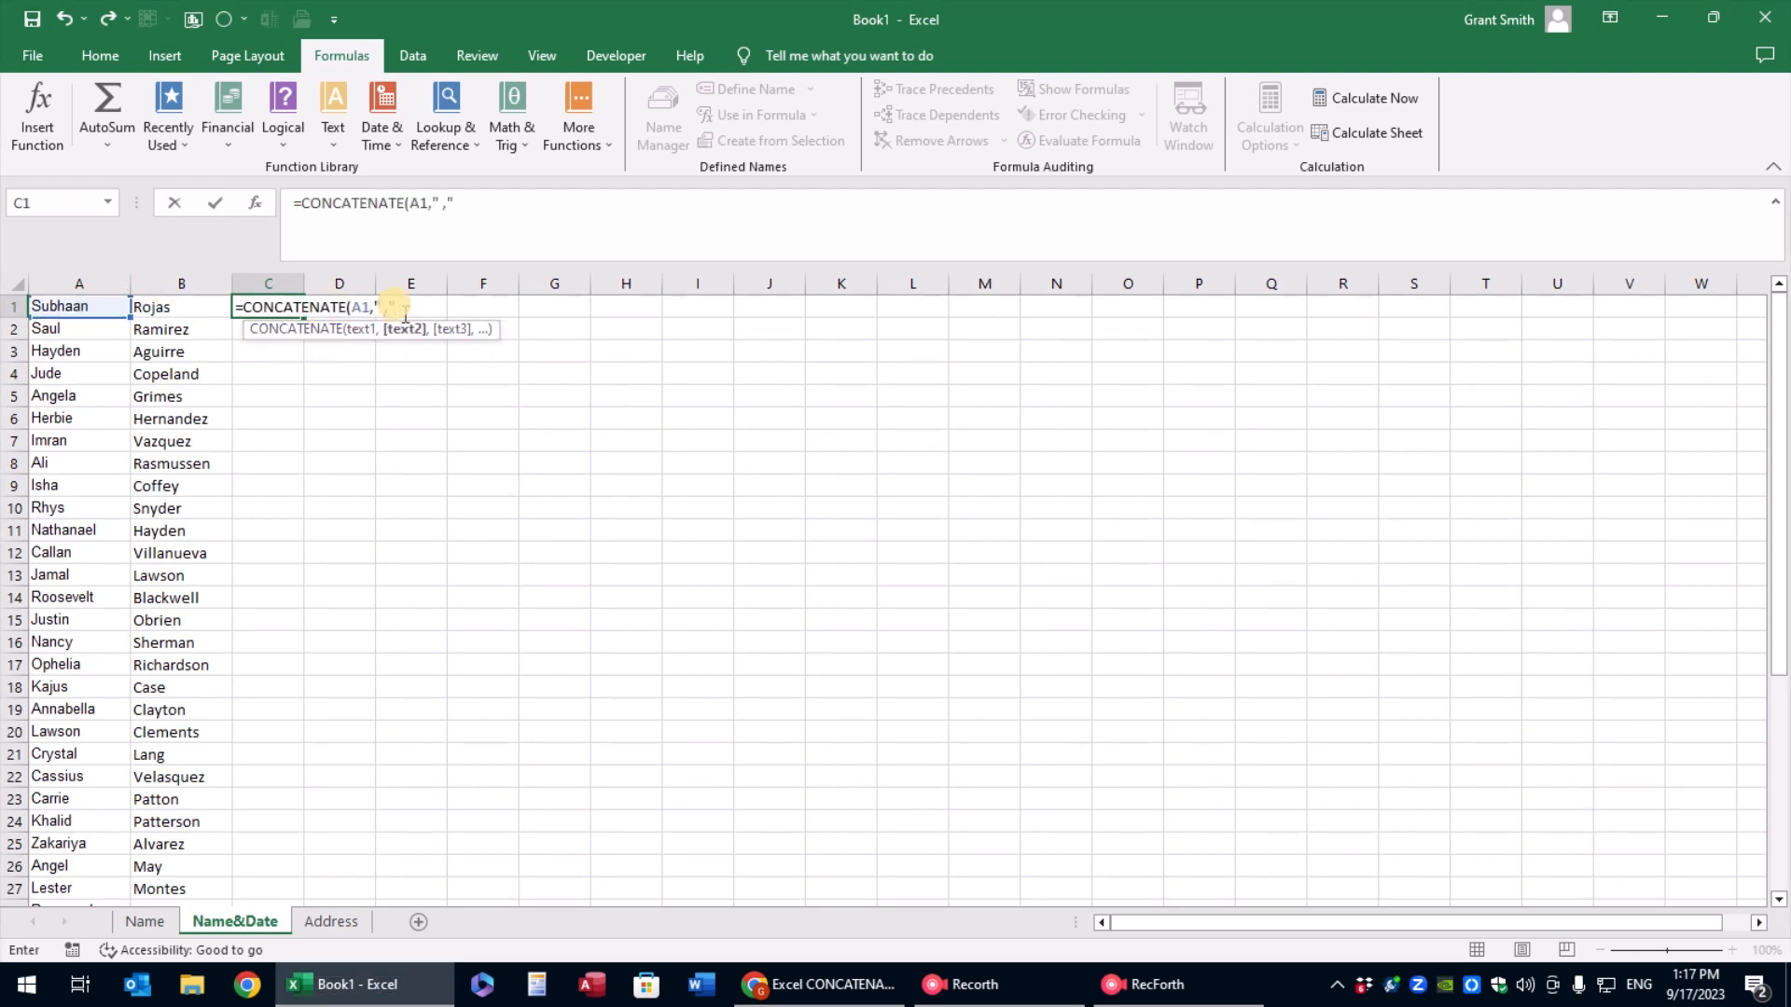
{"action": "type", "text": "\" \","}
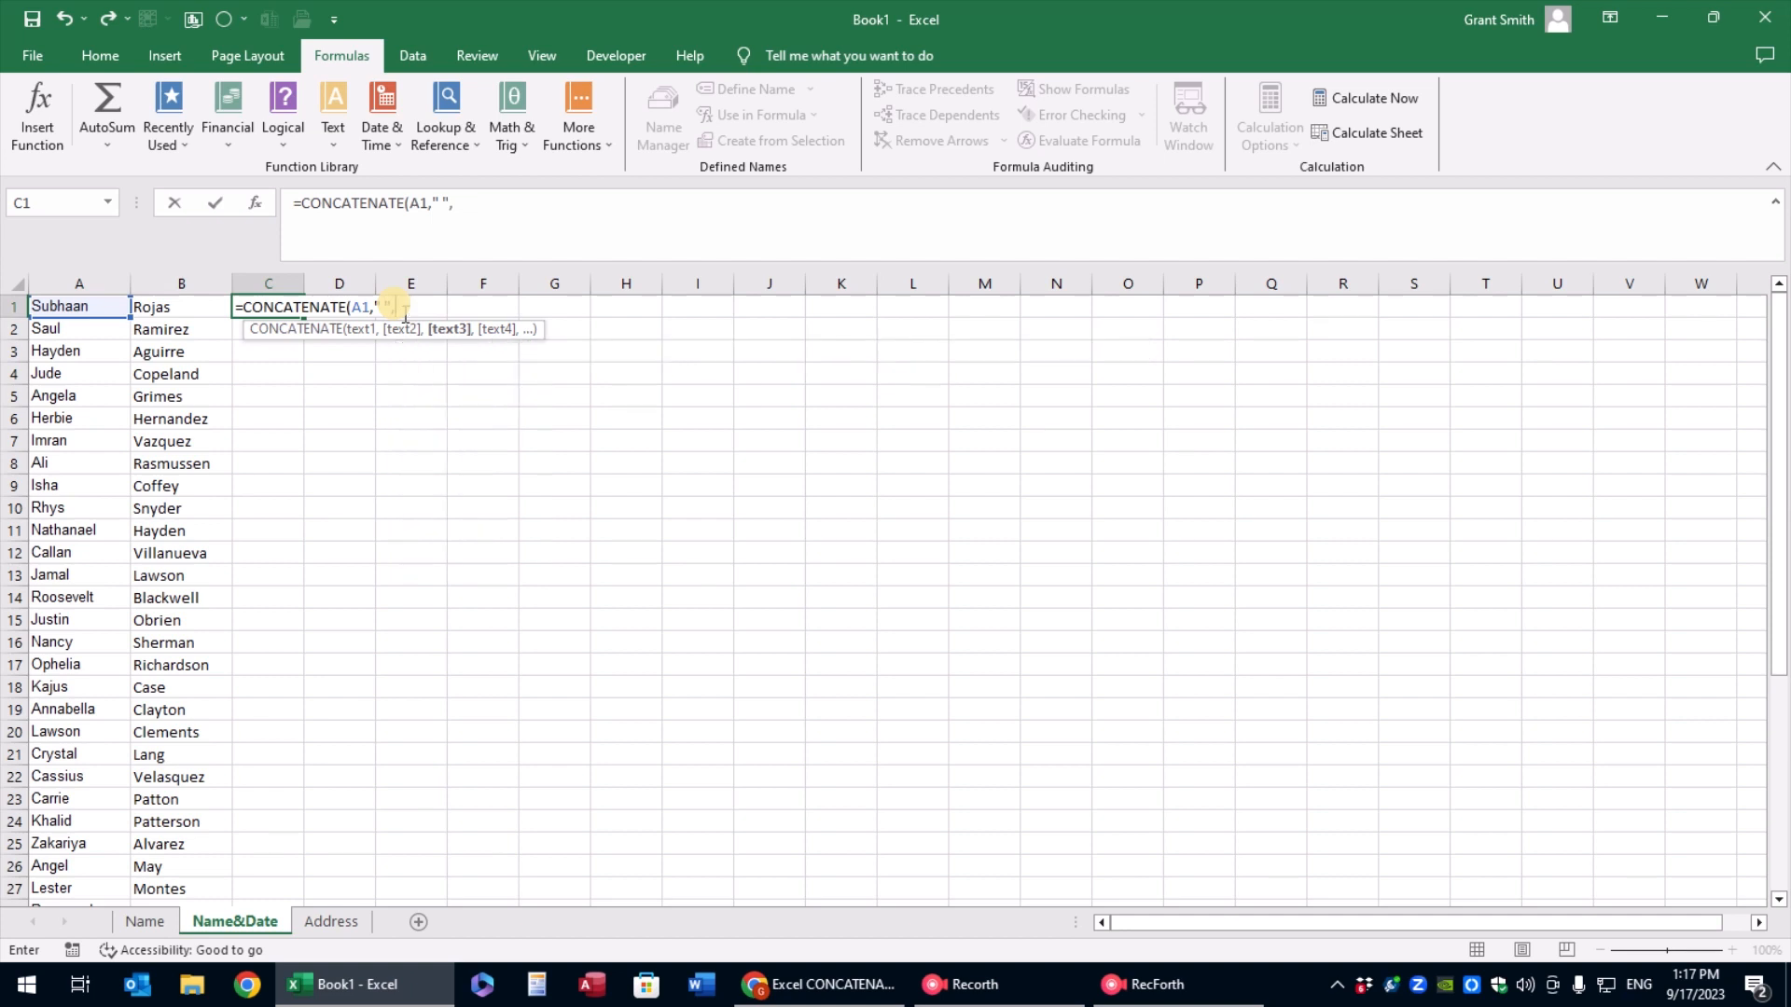
{"action": "left_click", "coordinate": [182, 307]}
Add the literal text " - added to email list on " as the next argument of the C1 formula
{"action": "type", "text": ",\""}
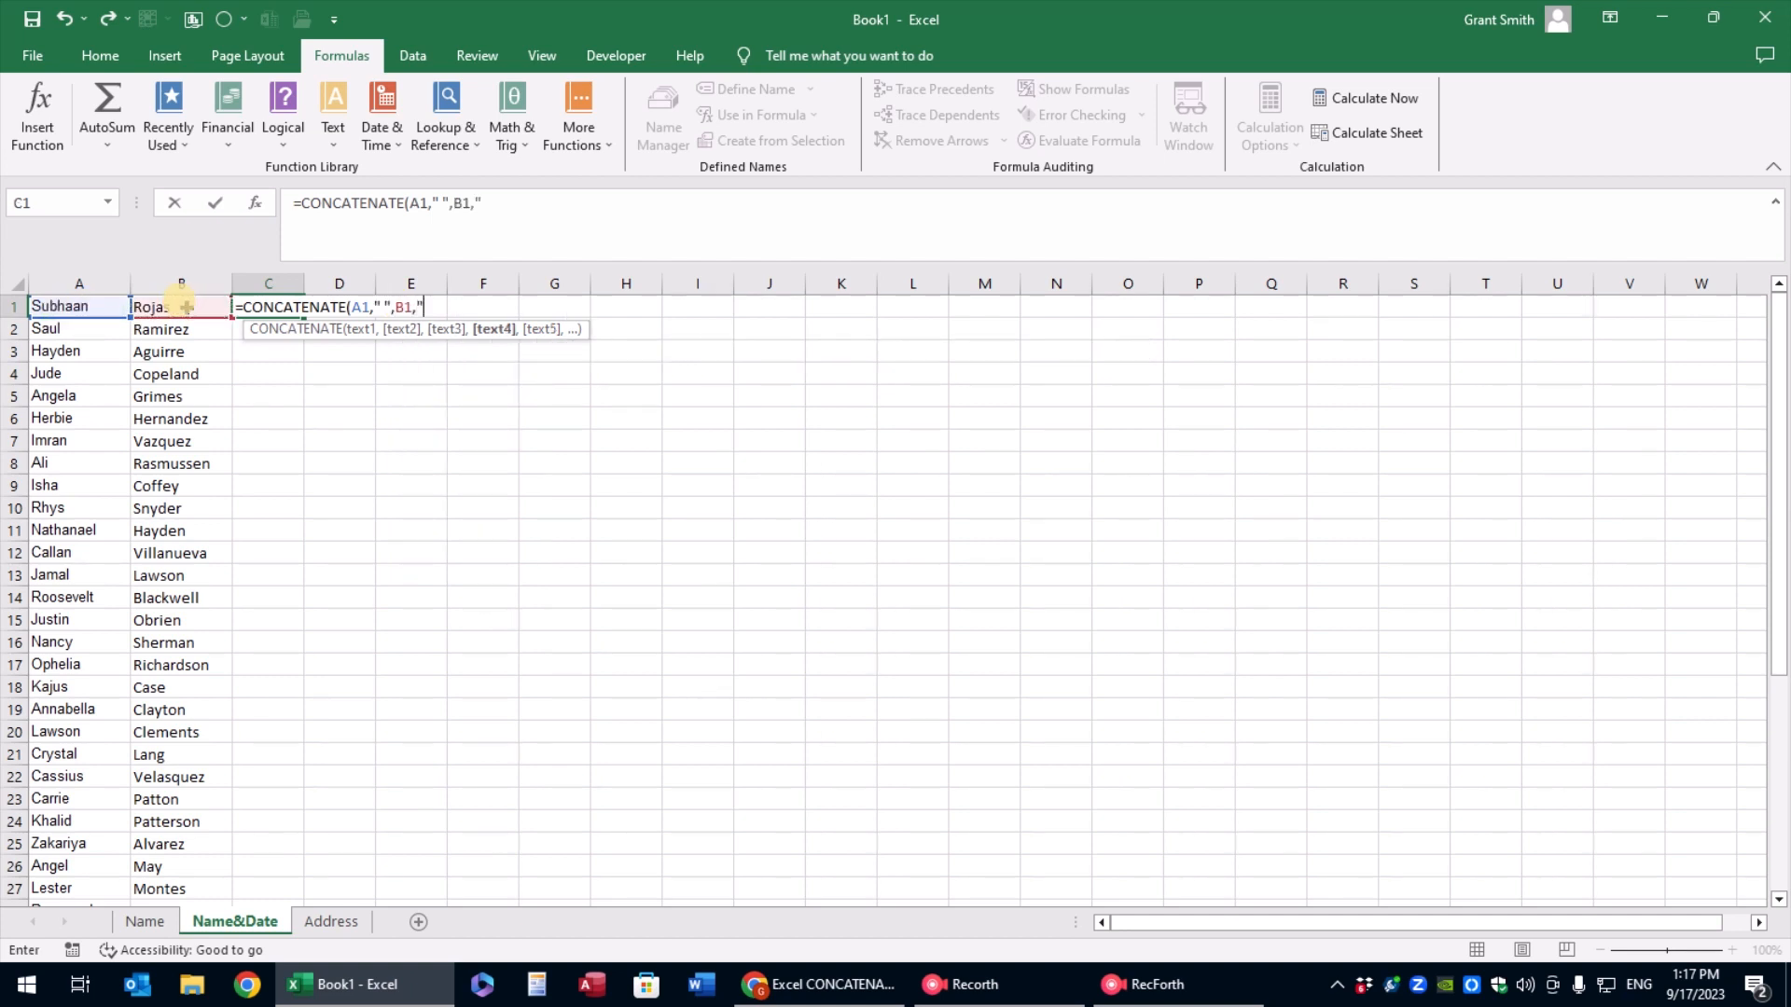
{"action": "type", "text": " - added to email list on"}
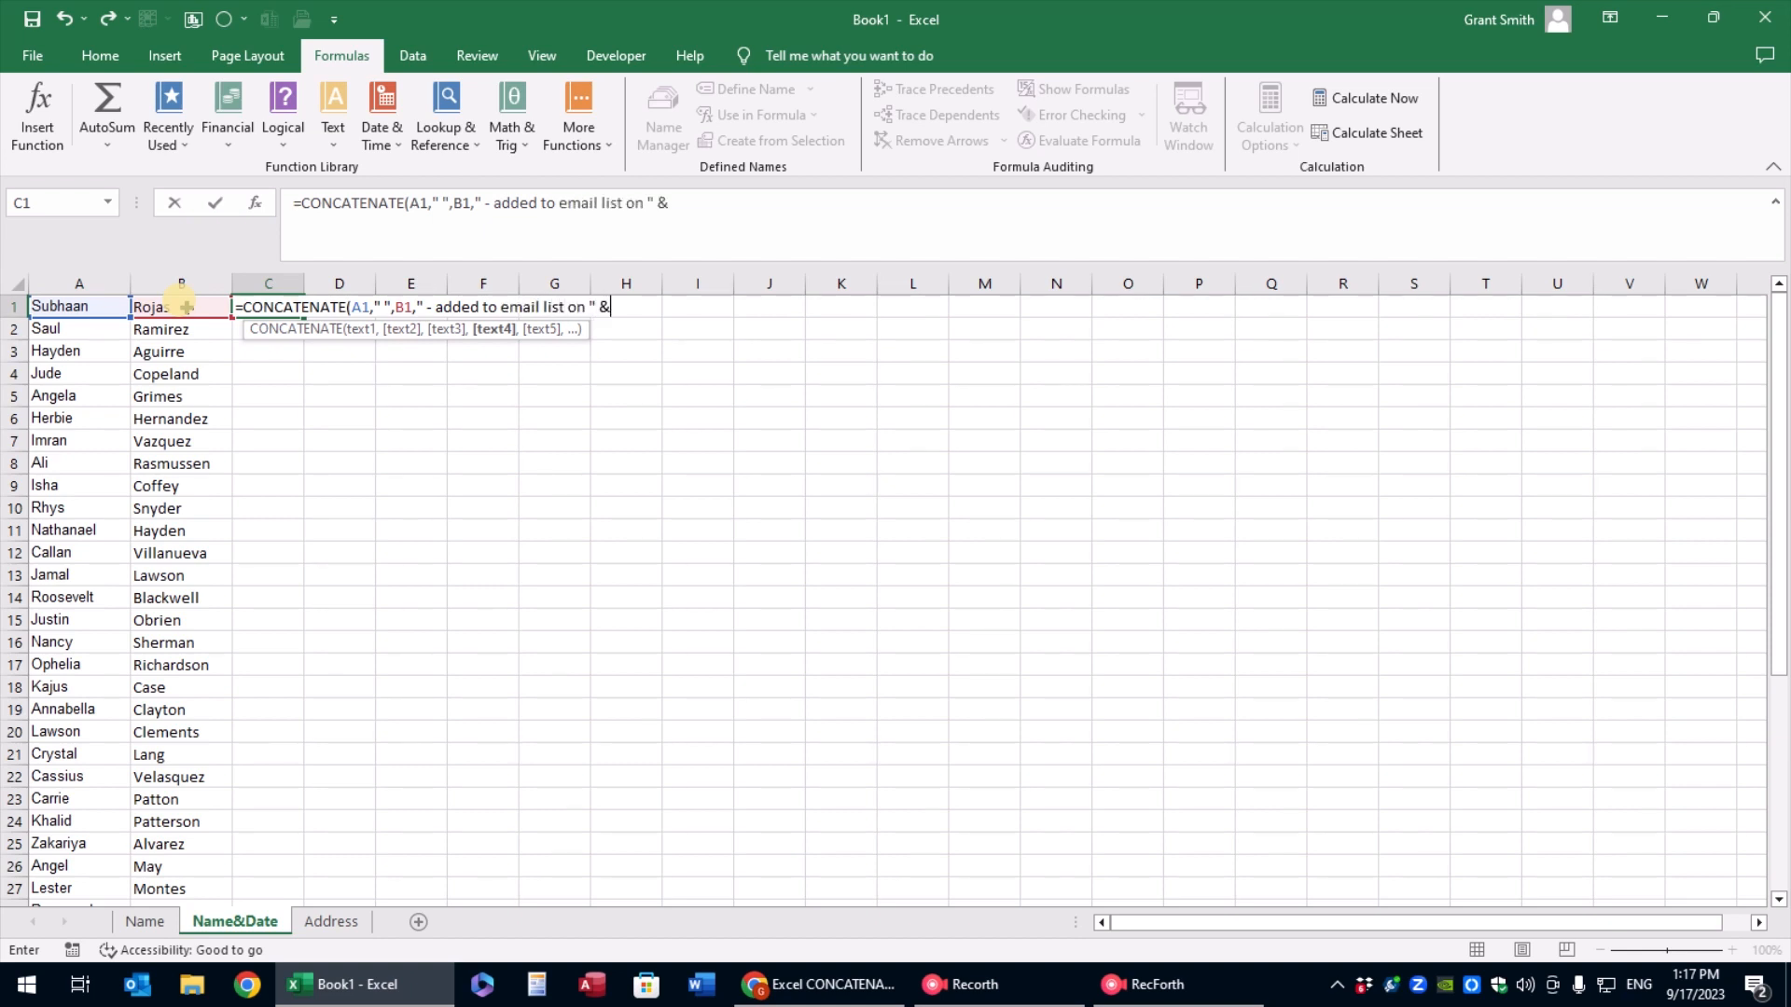
{"action": "type", "text": " \" &"}
{"action": "key", "text": "BackSpace"}
{"action": "key", "text": "BackSpace"}
{"action": "type", "text": ","}
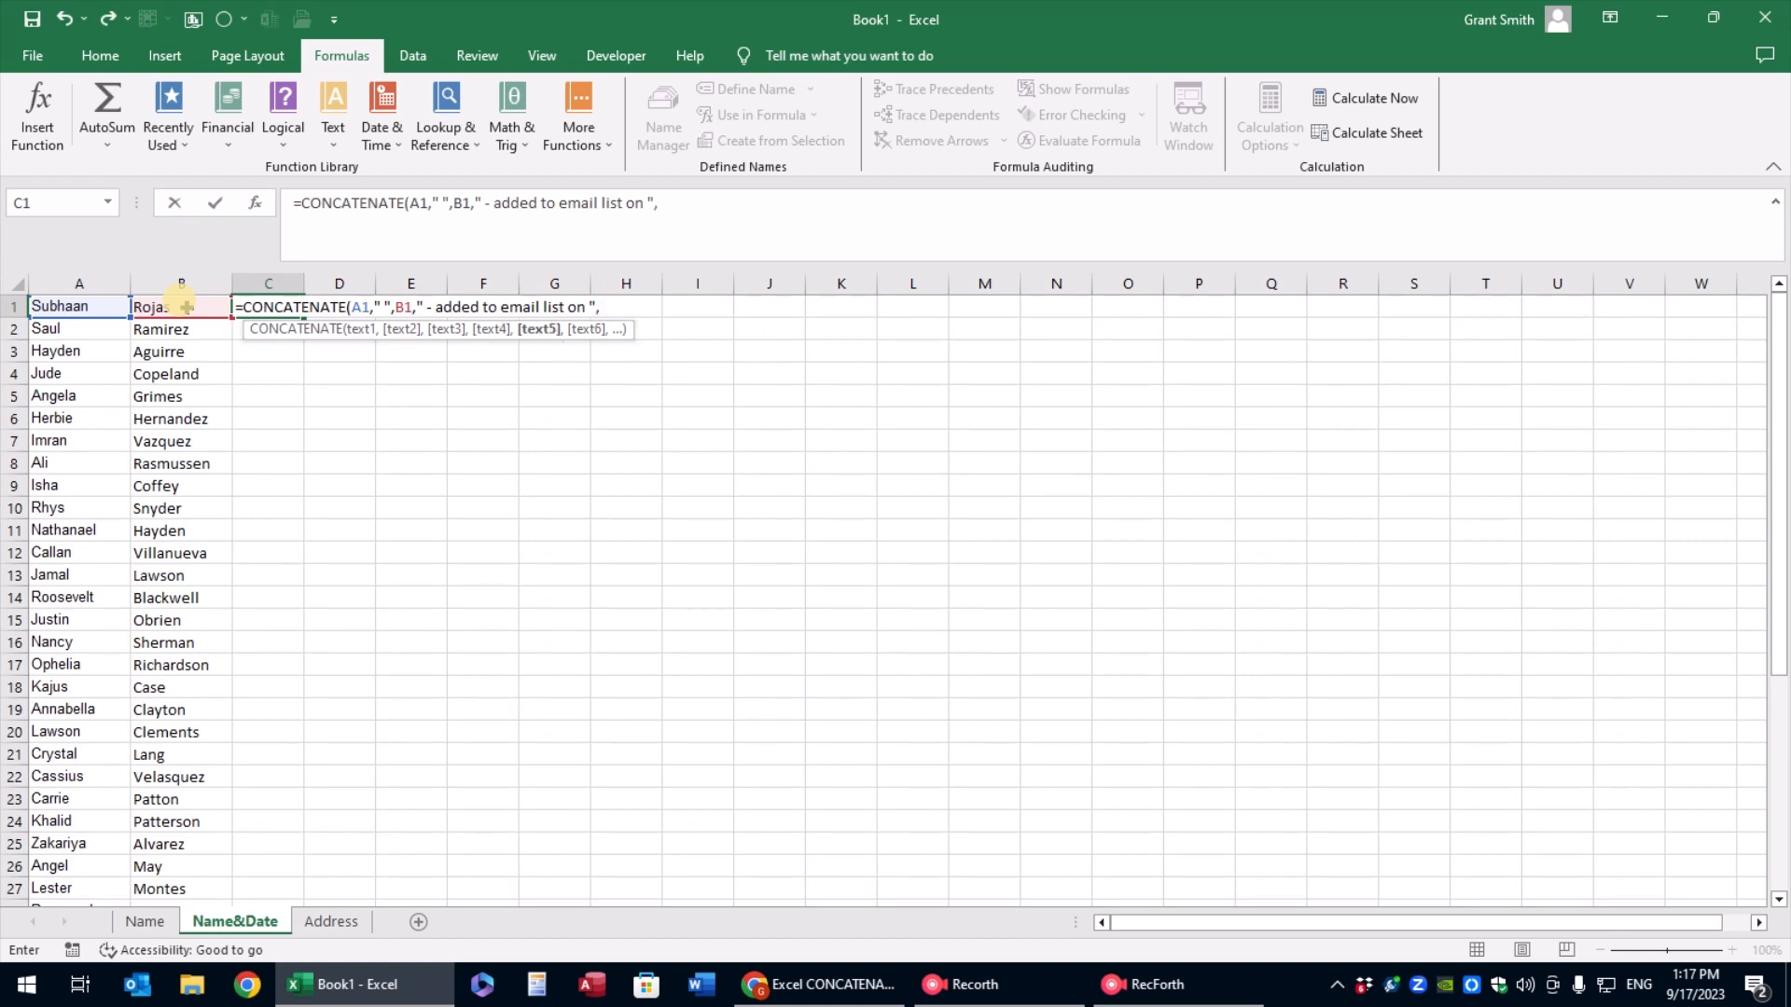
{"action": "type", "text": "text"}
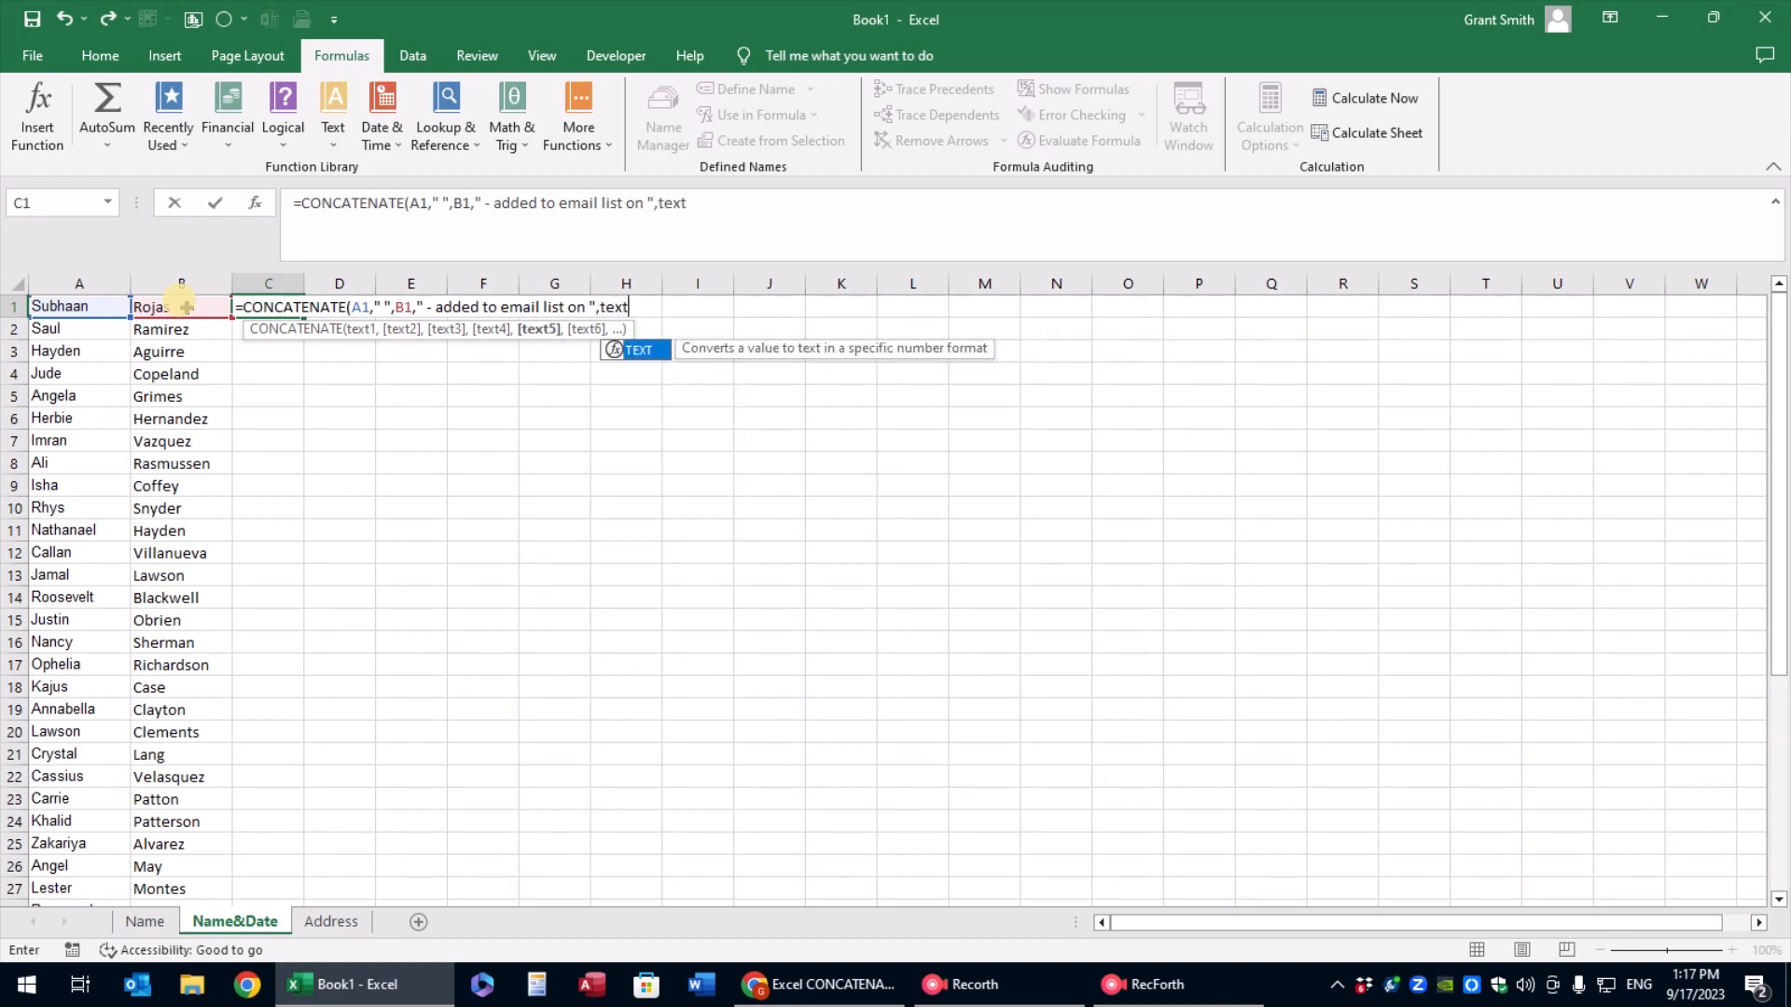
{"action": "type", "text": "(today()"}
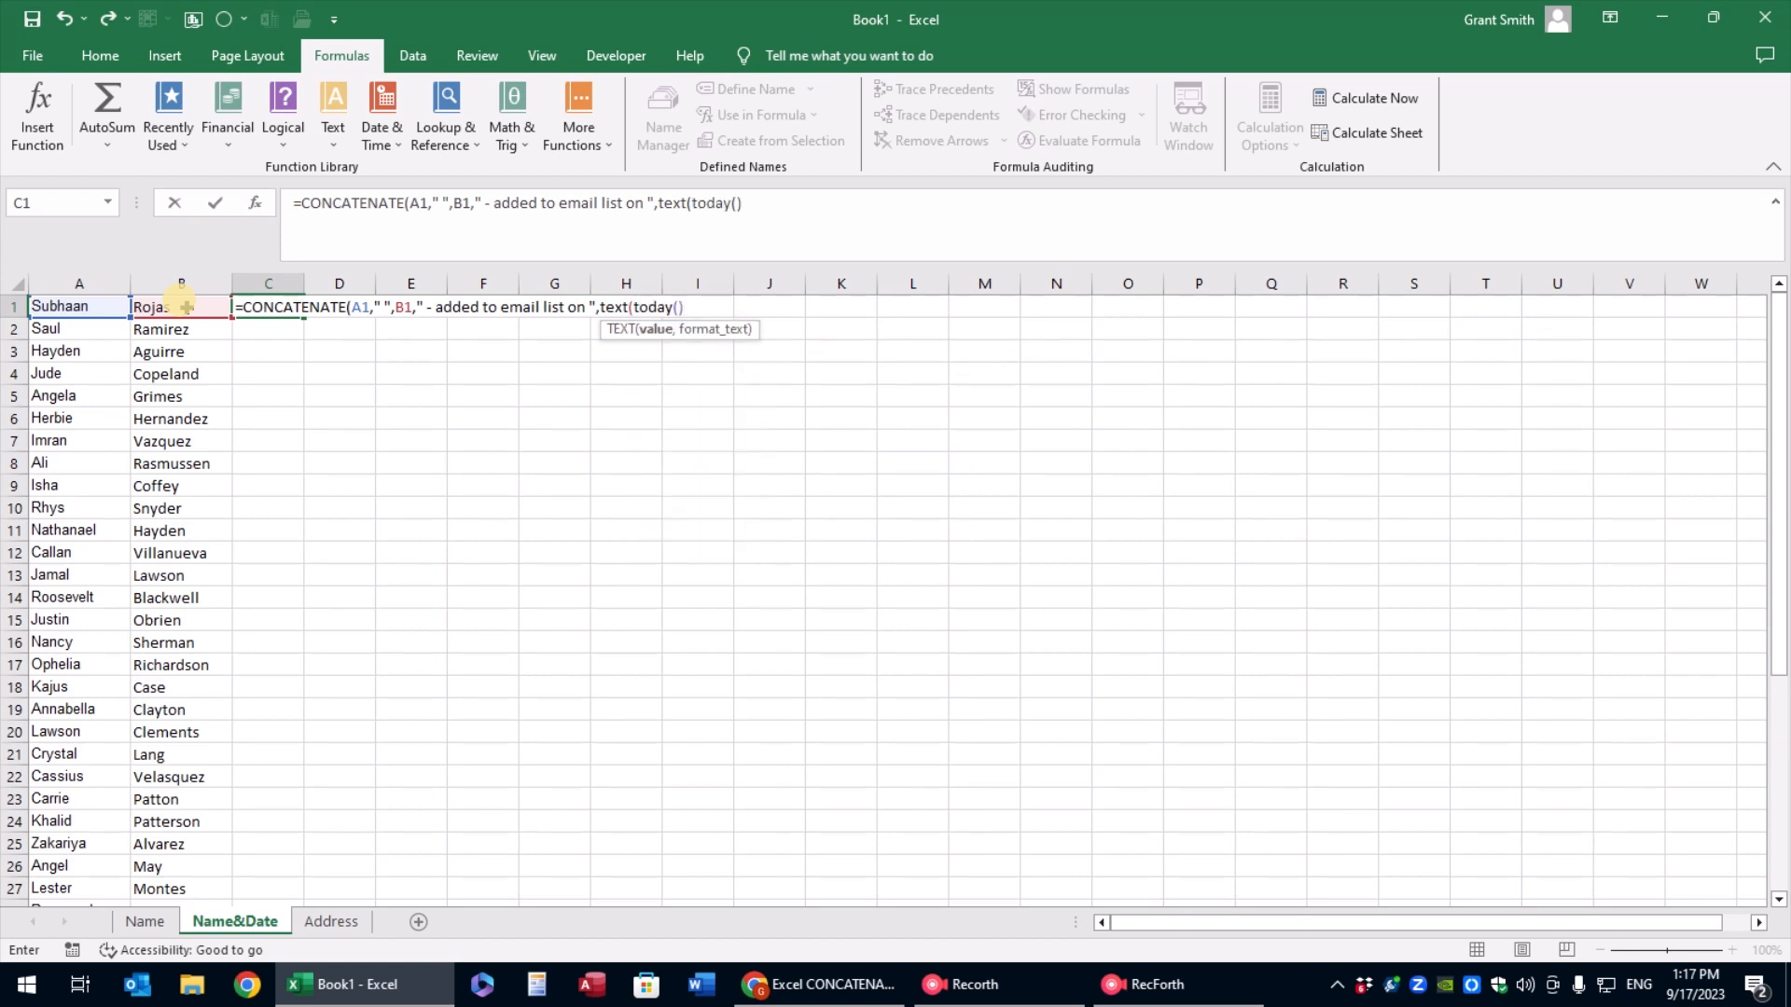
{"action": "type", "text": ",\"dd-mm"}
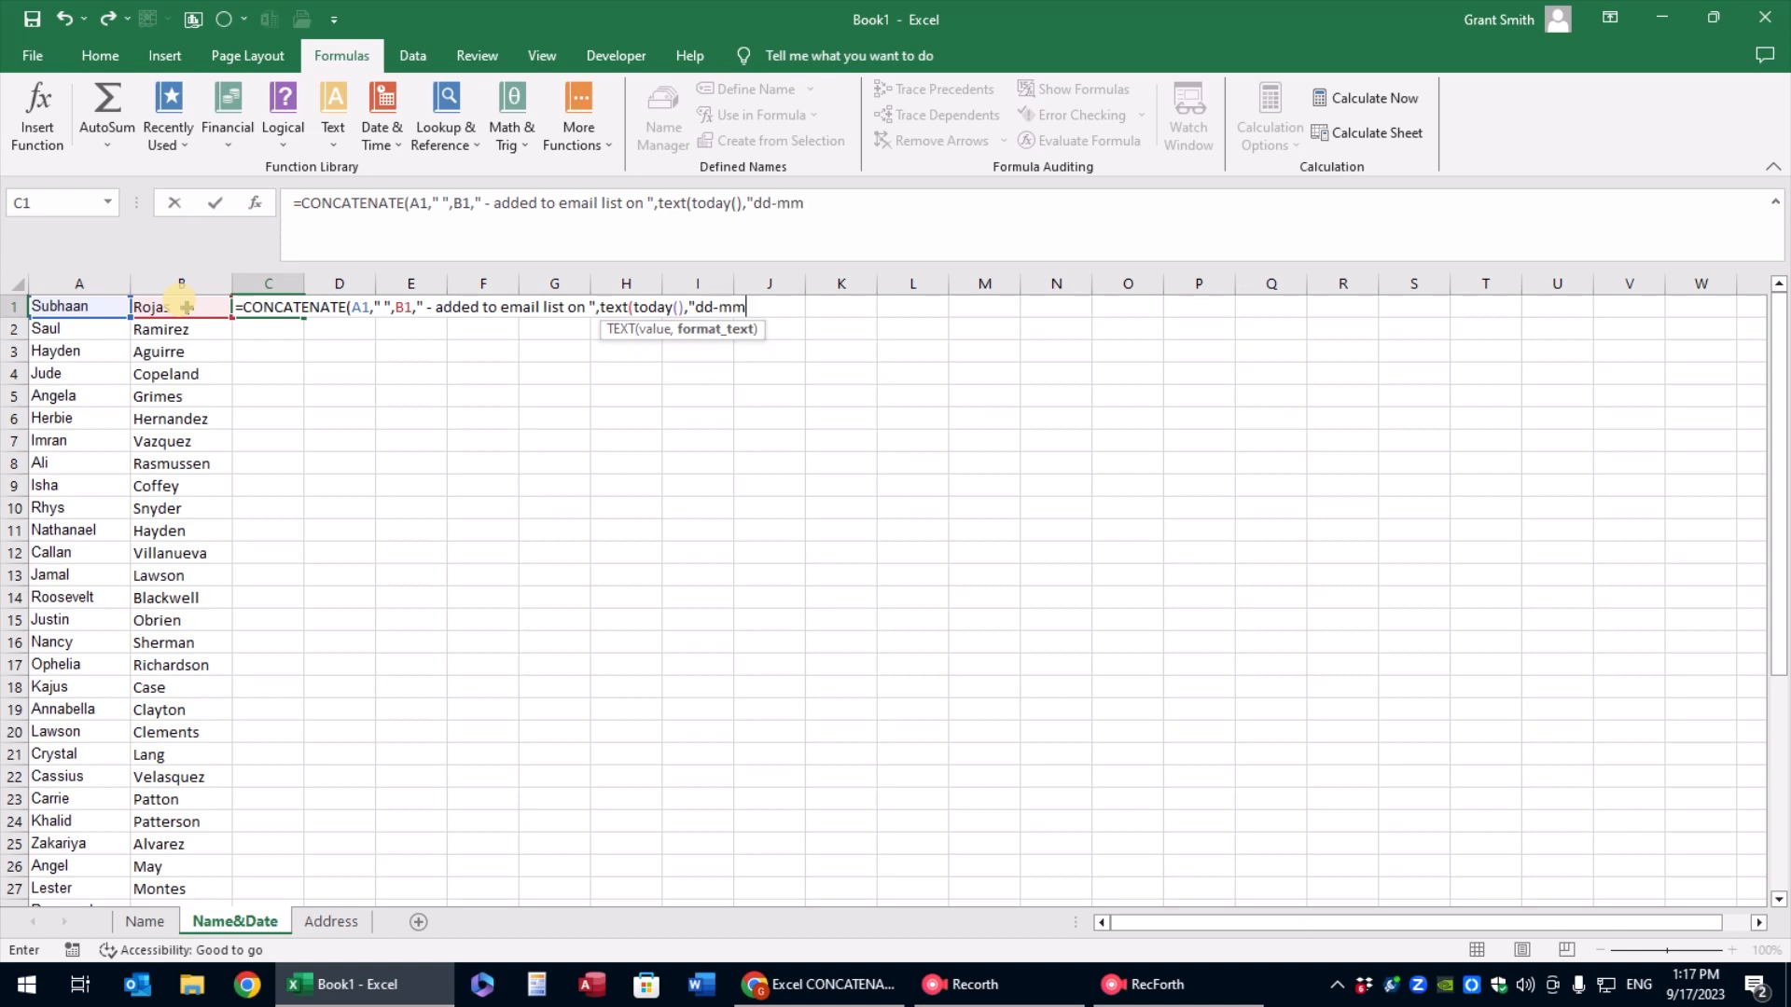
{"action": "type", "text": "m-yyyy\"))"}
Complete the C1 formula with TEXT(TODAY(),"dd-mmm-yyyy") as its last argument and reselect the cell
{"action": "key", "text": "Return"}
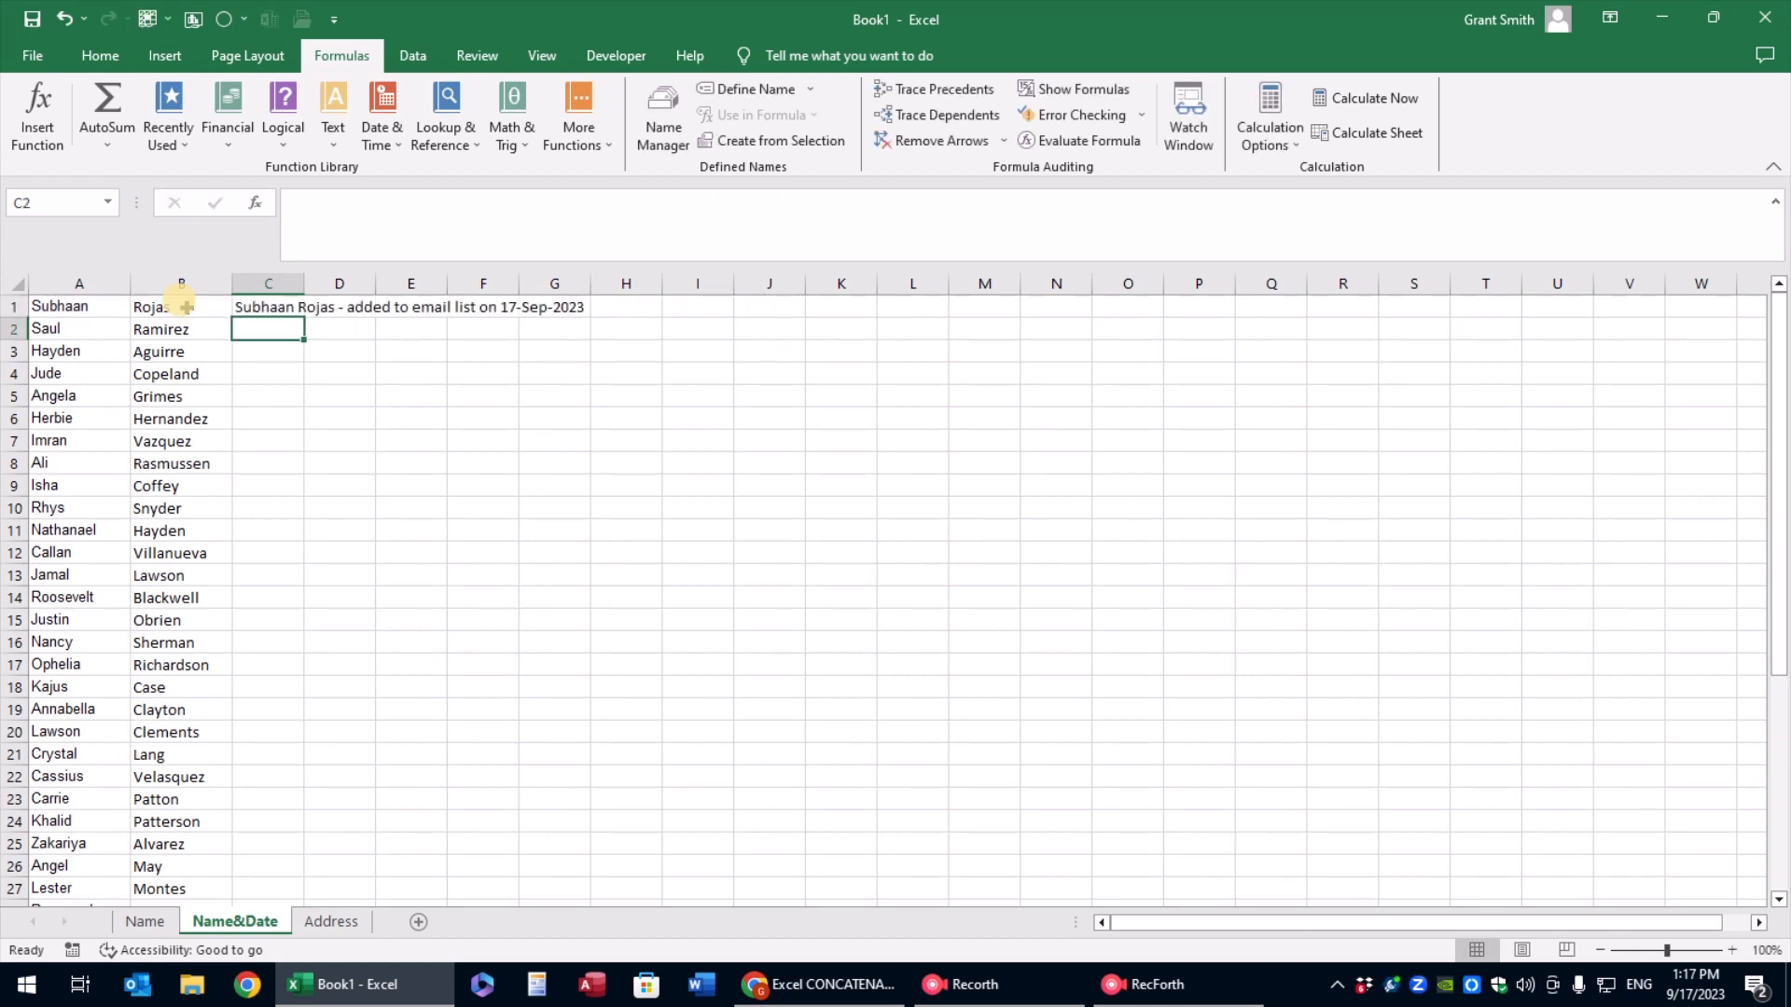
{"action": "key", "text": "Up"}
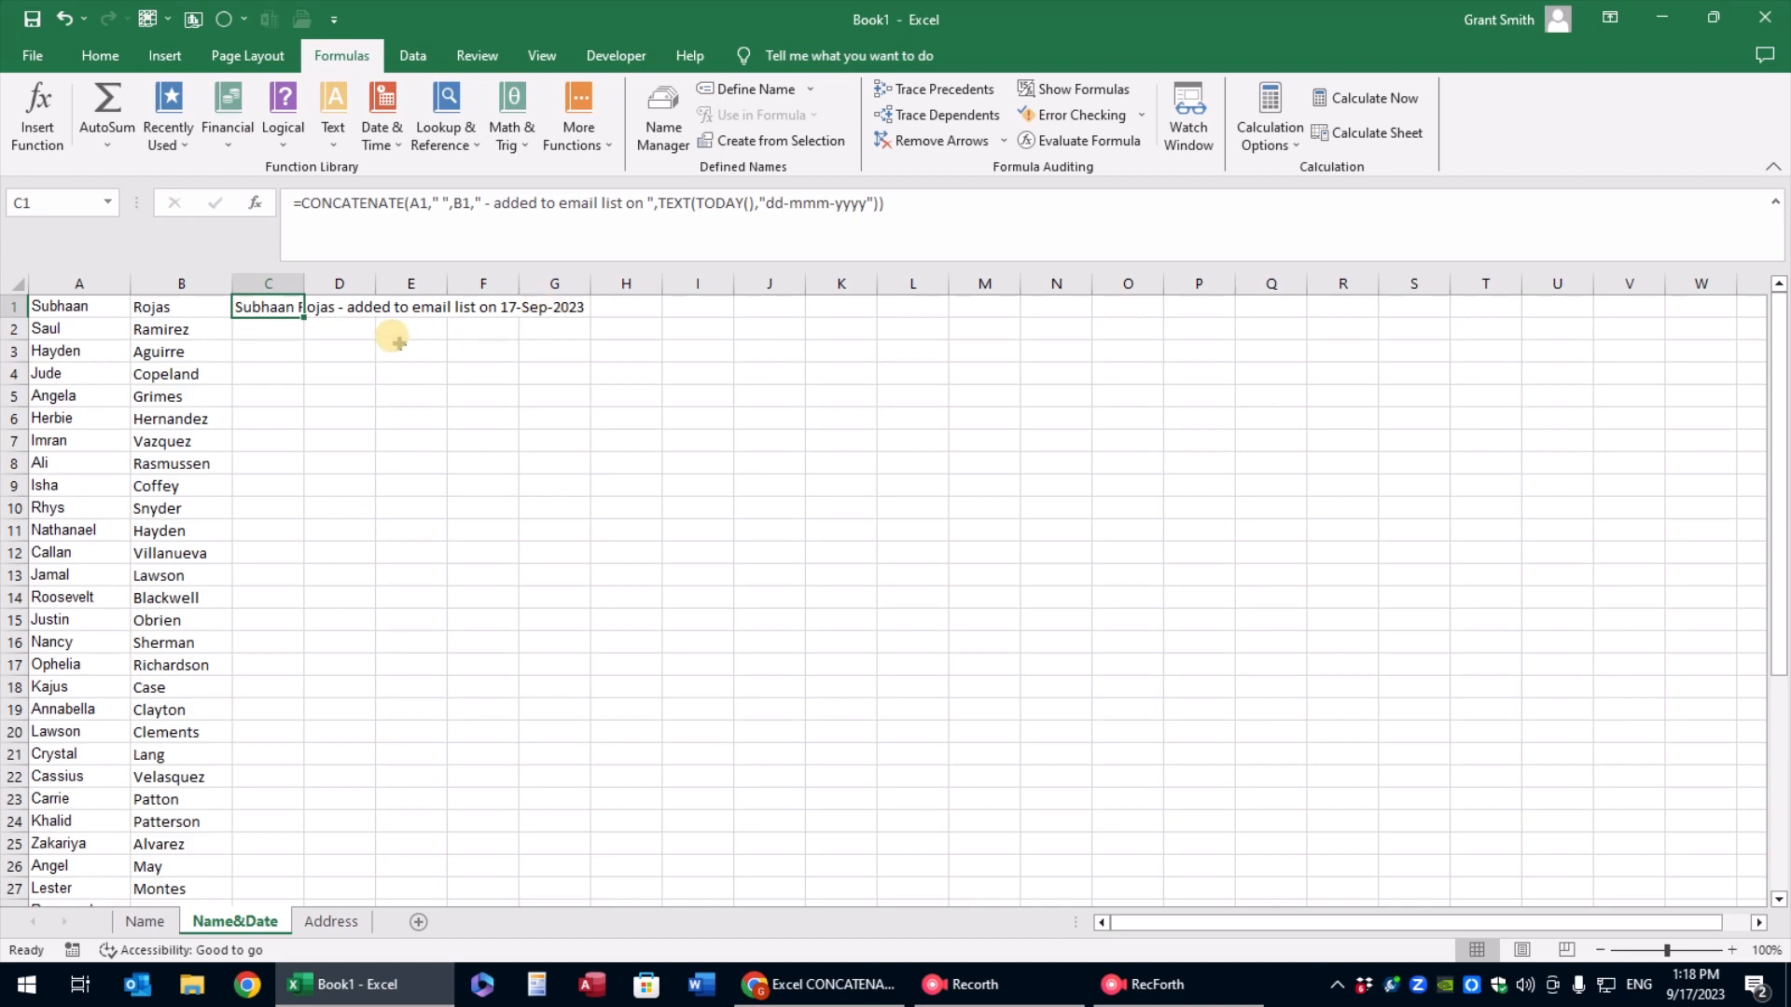
Fill the C1 formula down alongside all the names, and select cell E4 on the Address sheet
{"action": "double_click", "coordinate": [305, 317]}
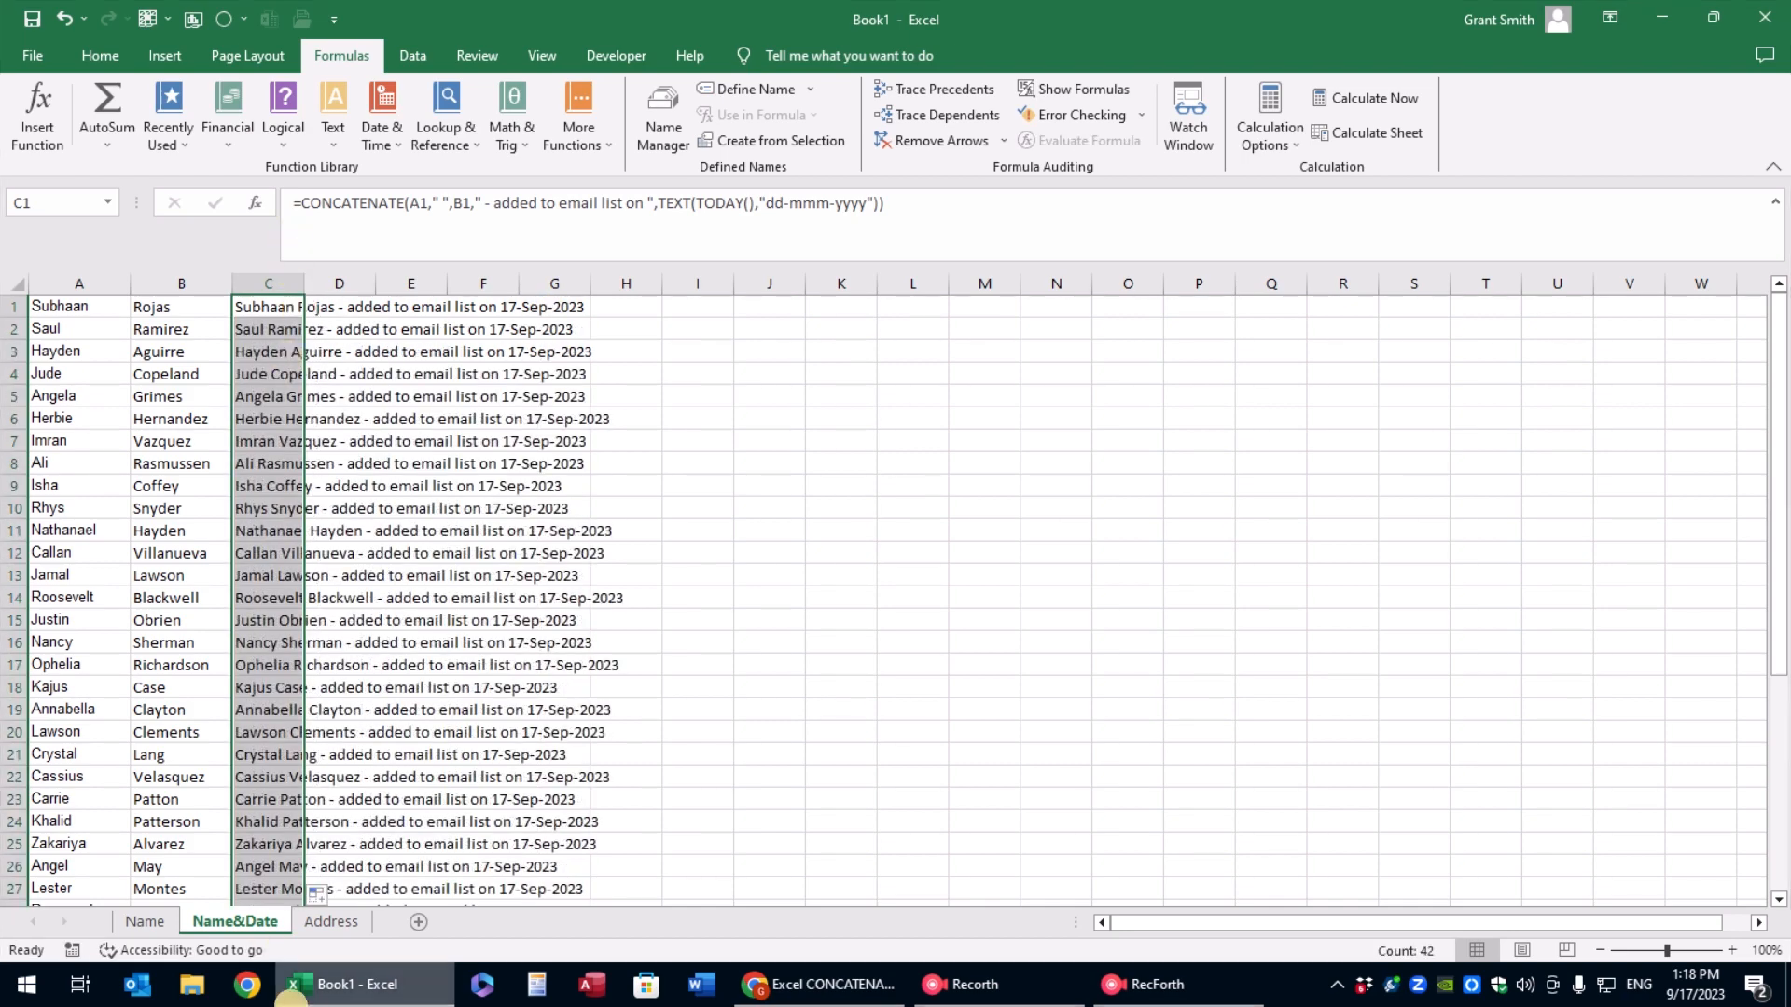
{"action": "left_click", "coordinate": [331, 922]}
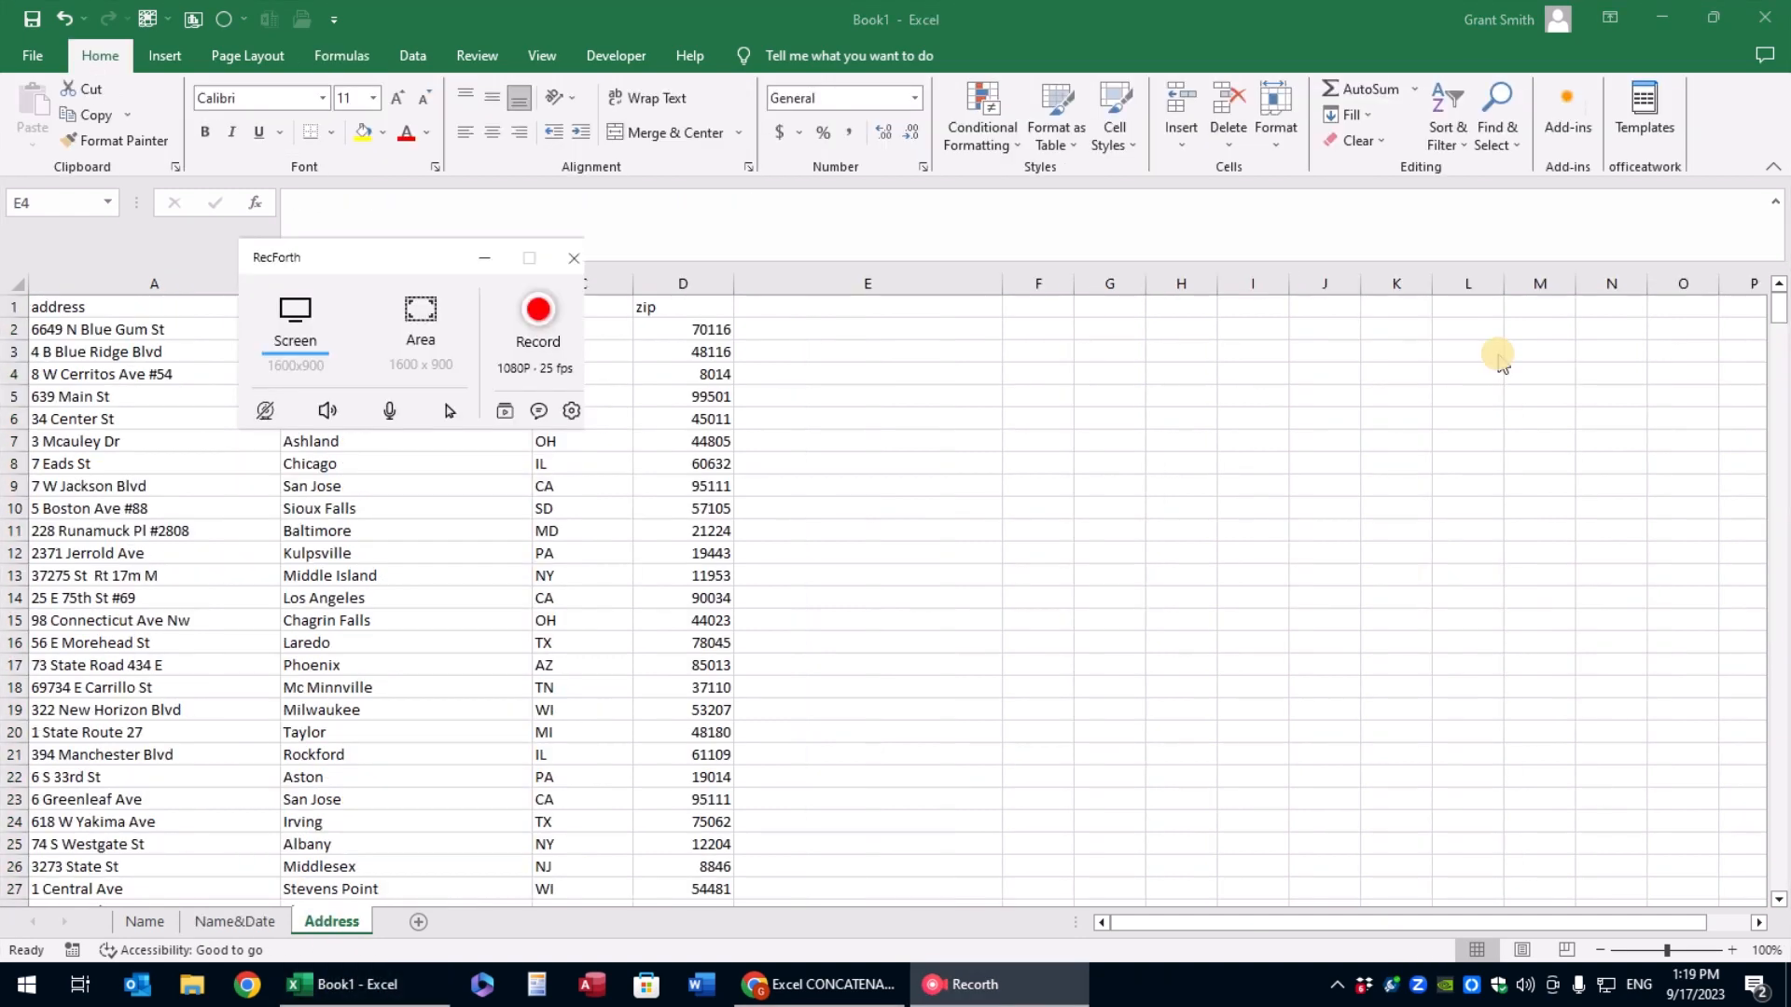
{"action": "left_click", "coordinate": [1277, 439]}
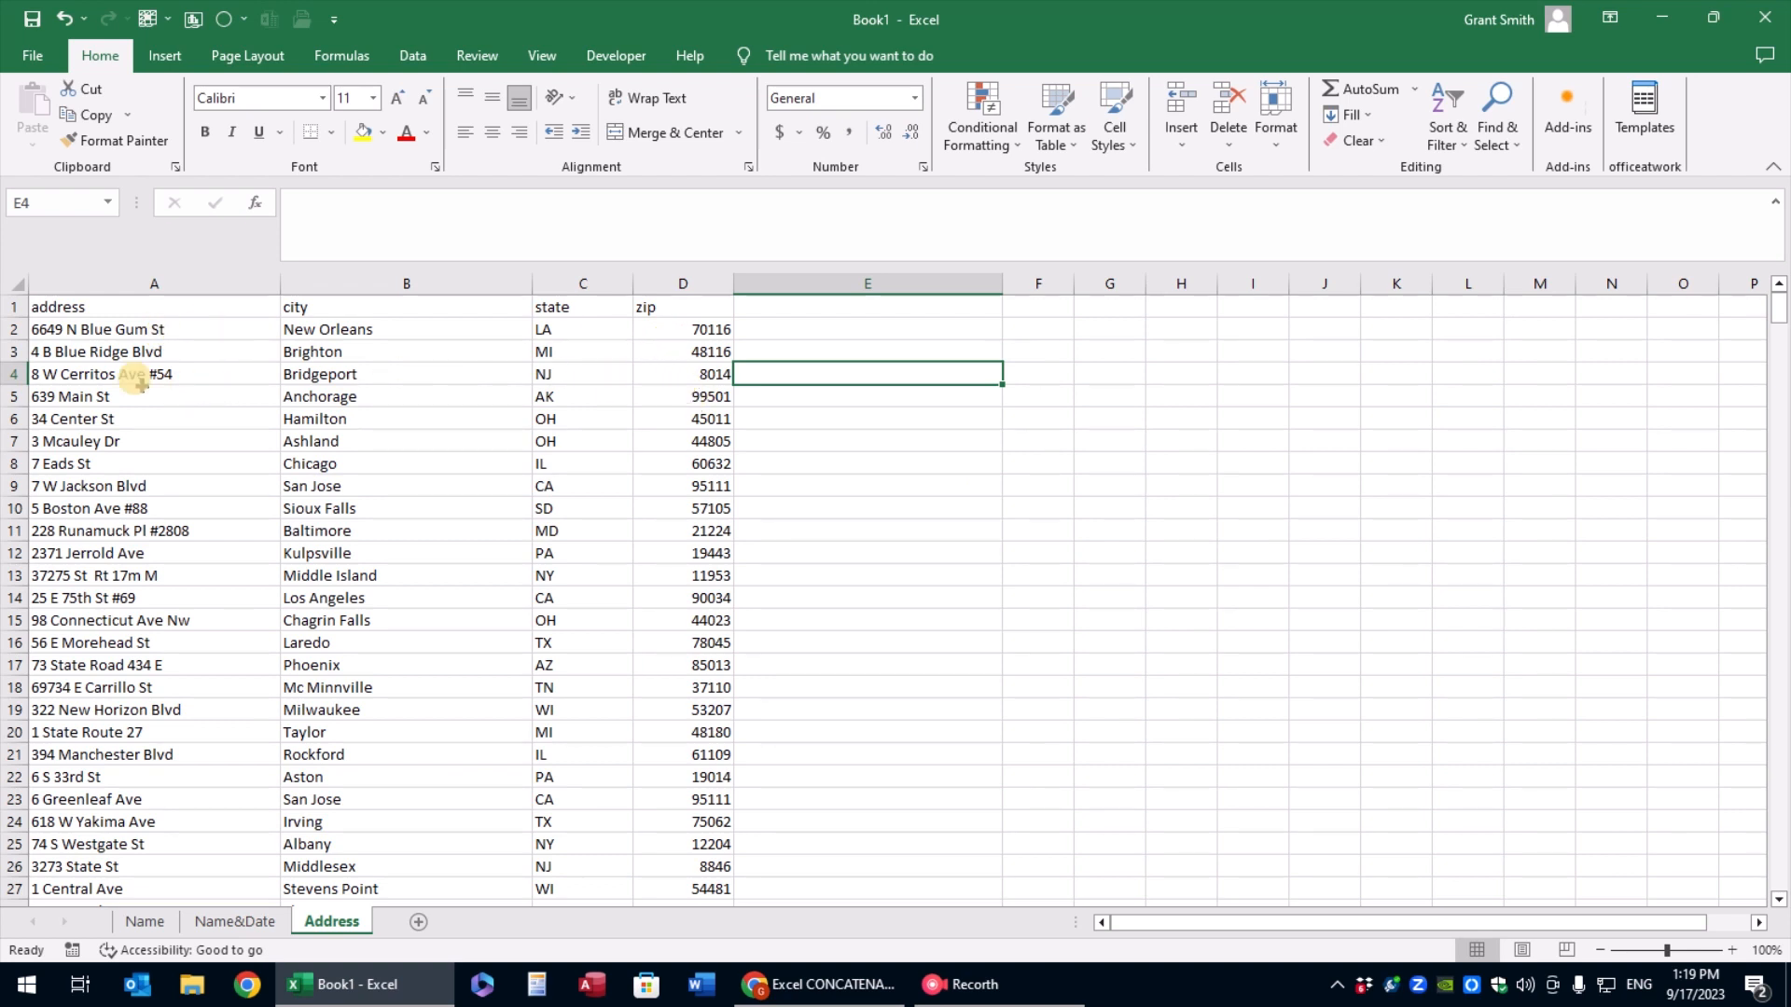
{"action": "left_click", "coordinate": [668, 373]}
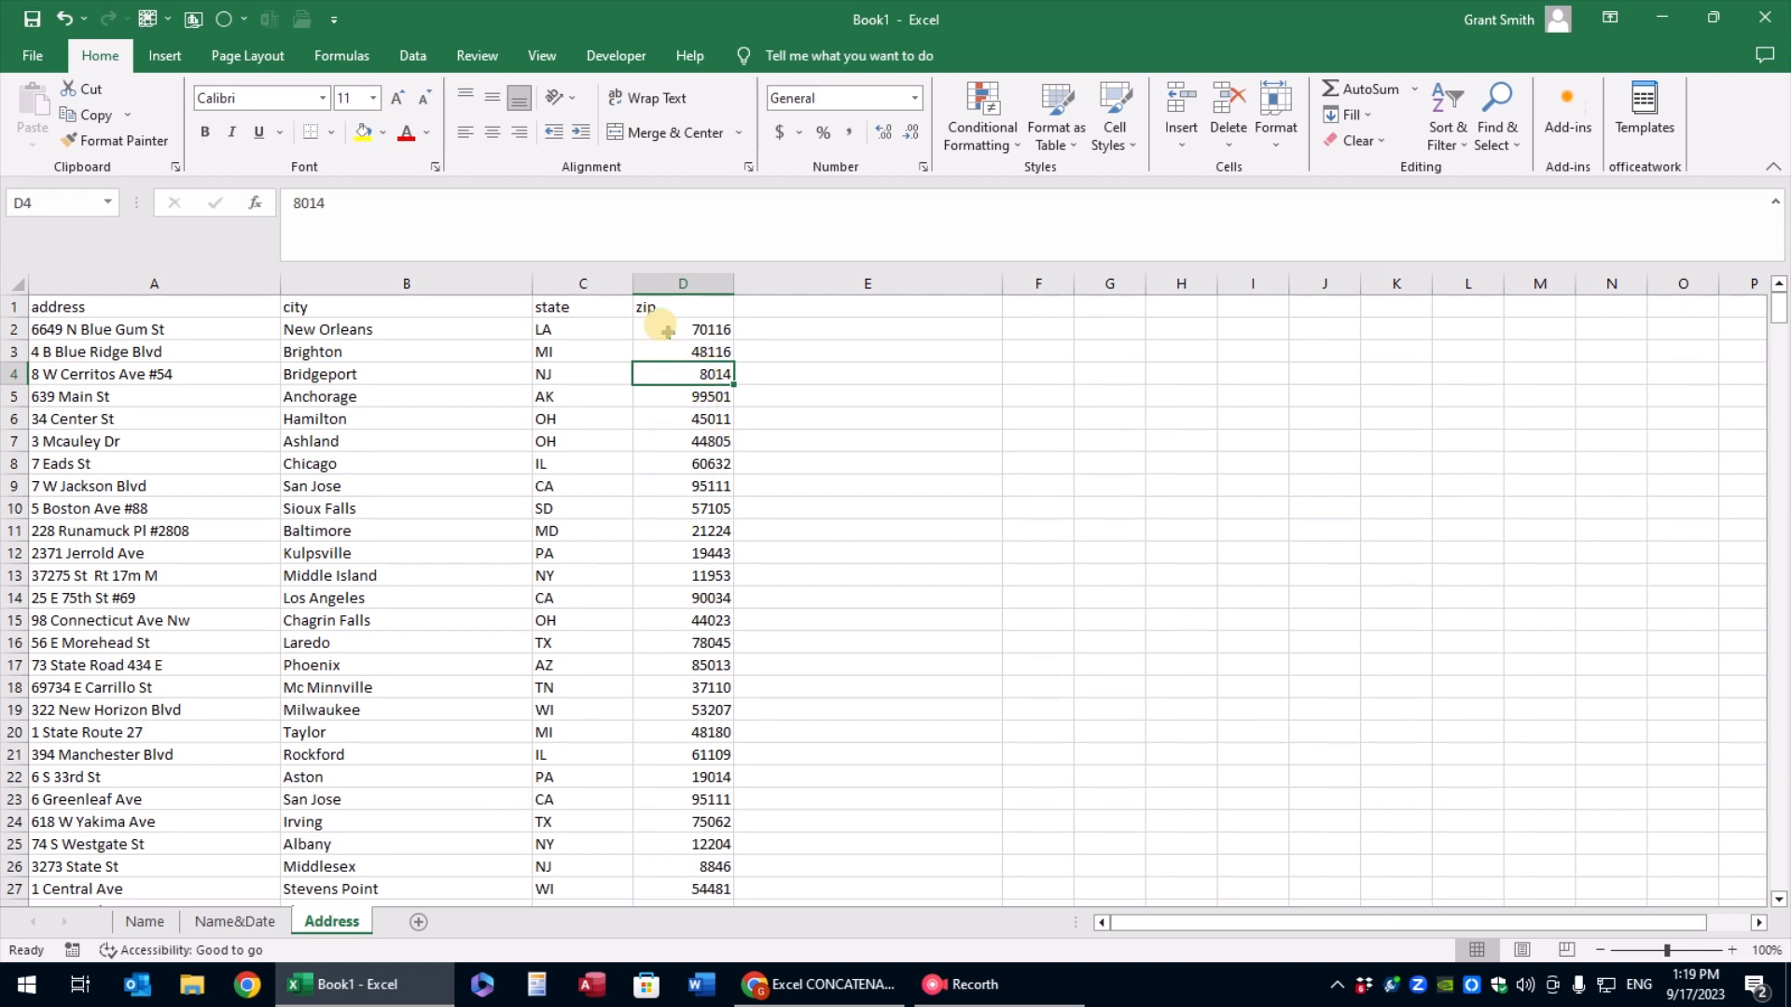
{"action": "left_click_drag", "start_coordinate": [631, 367], "coordinate": [822, 371]}
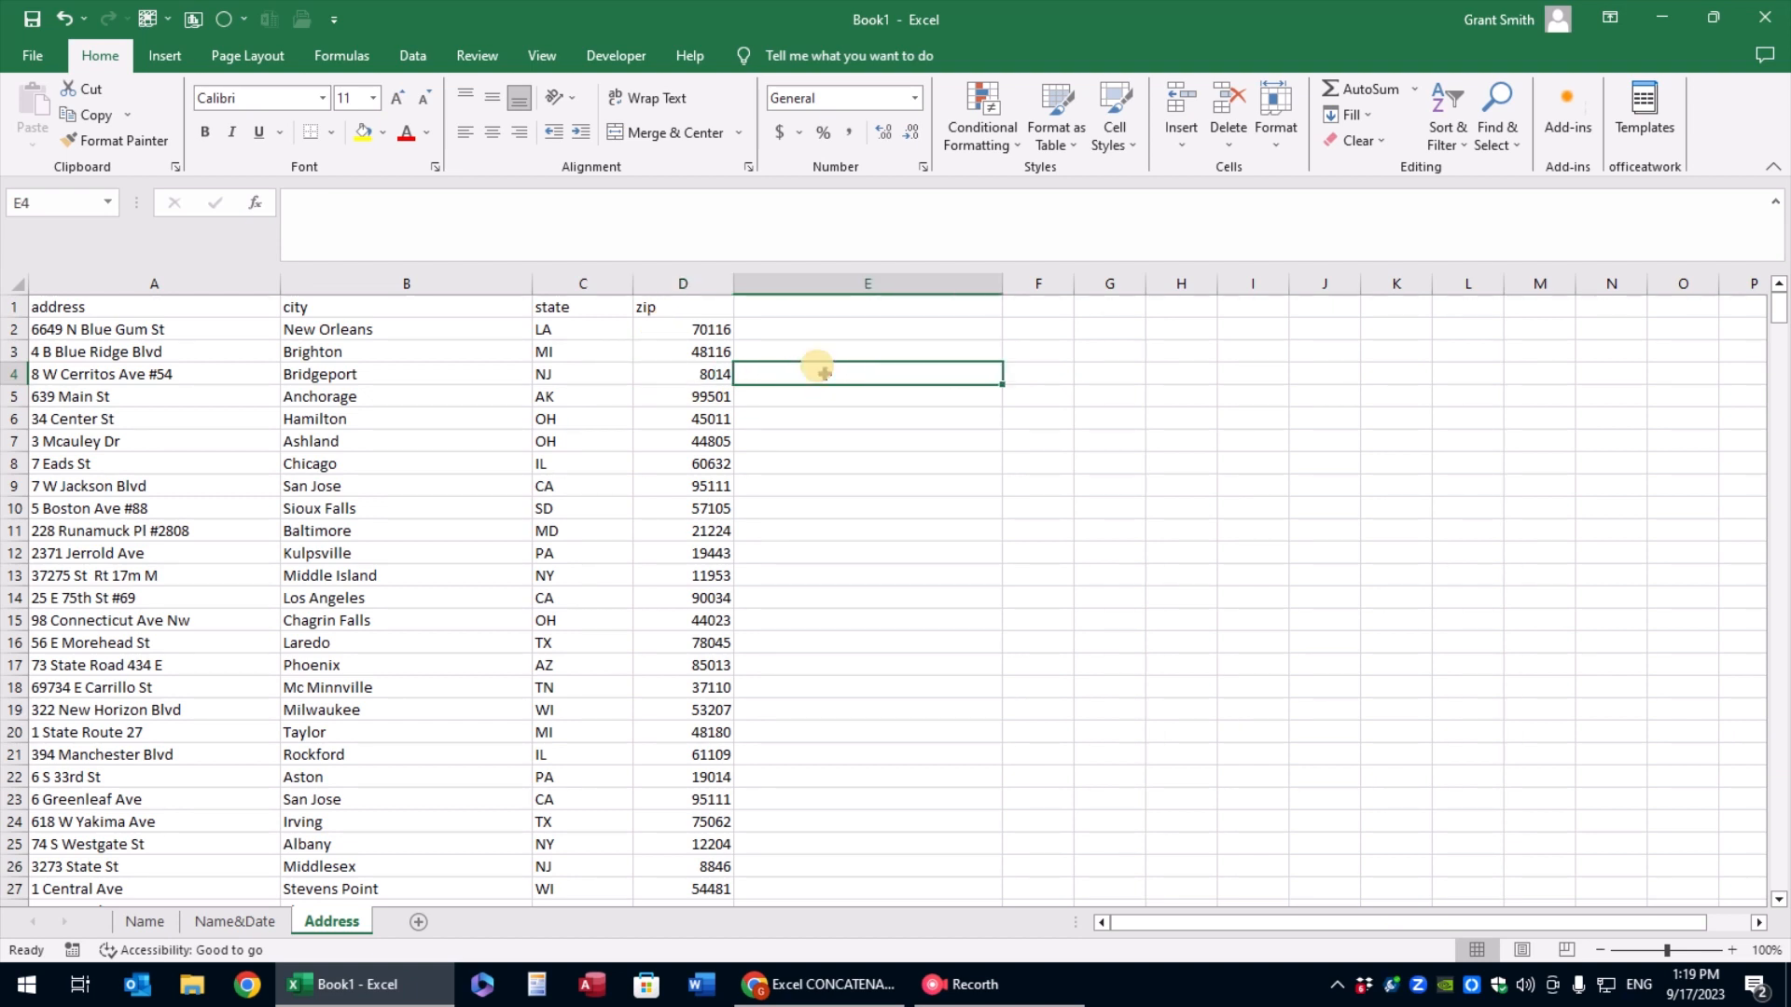
Start a CONCATENATE formula in E4 that joins the address in A4, a space " " and the city in B4
{"action": "type", "text": "=conc"}
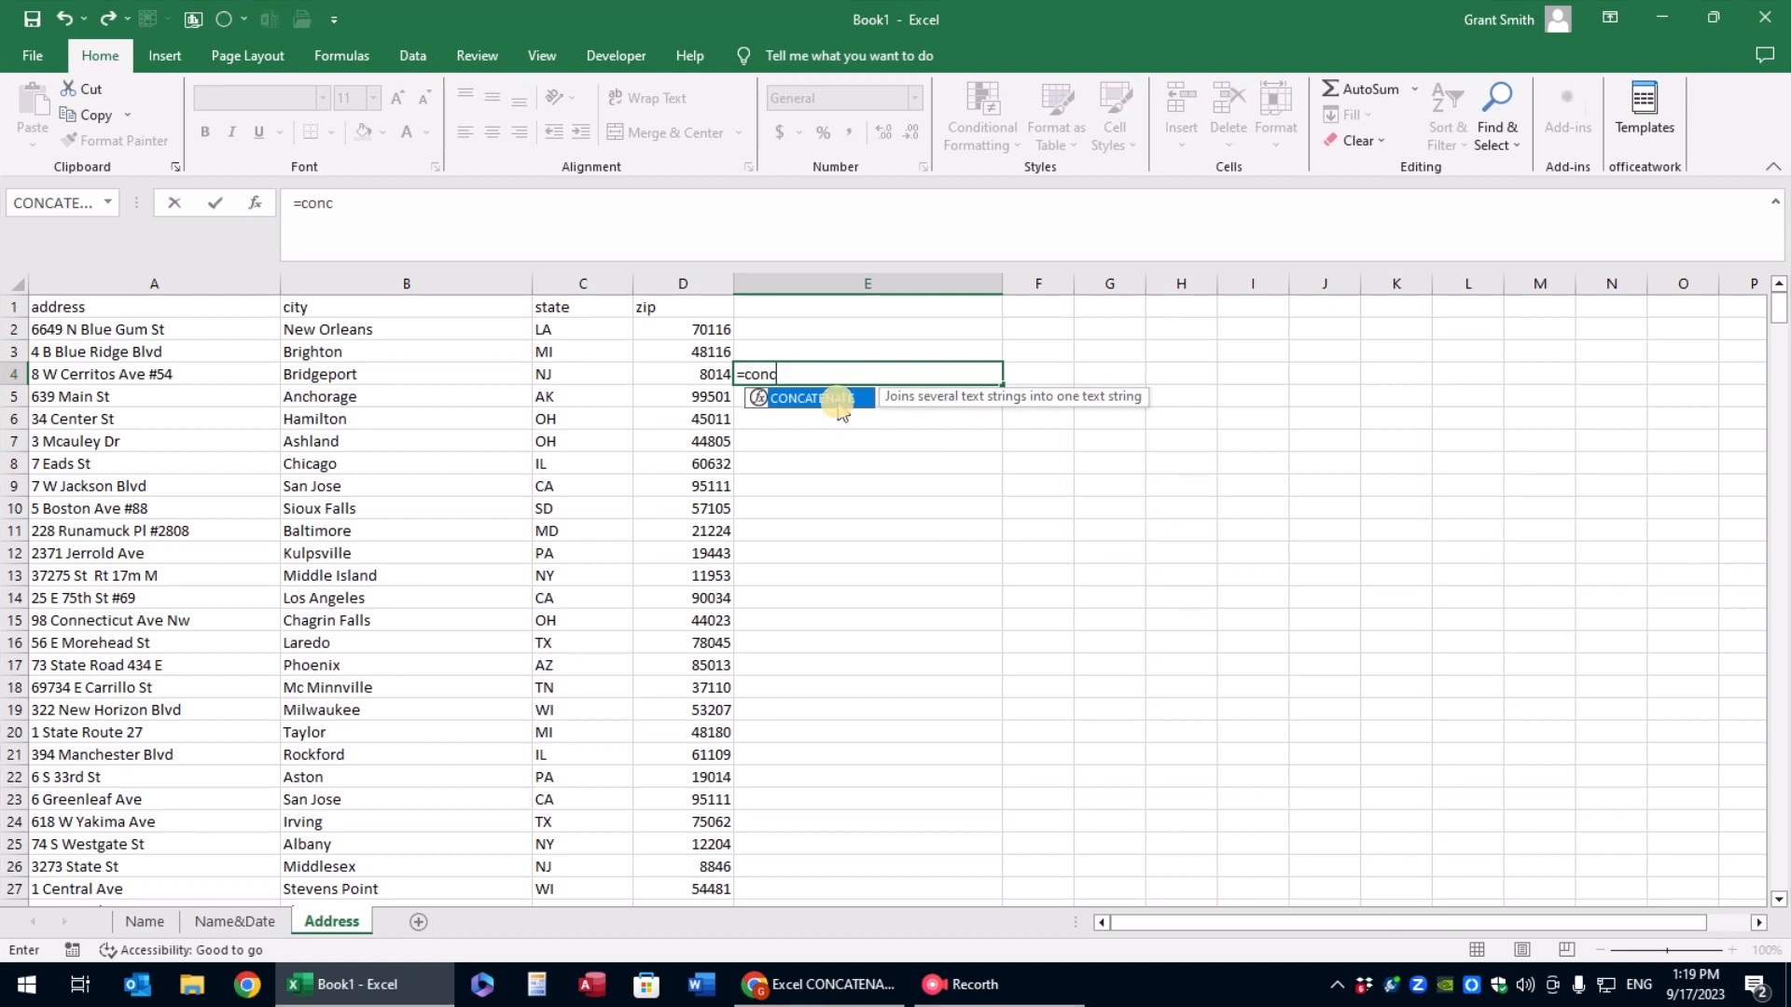
{"action": "double_click", "coordinate": [807, 398]}
{"action": "left_click", "coordinate": [269, 374]}
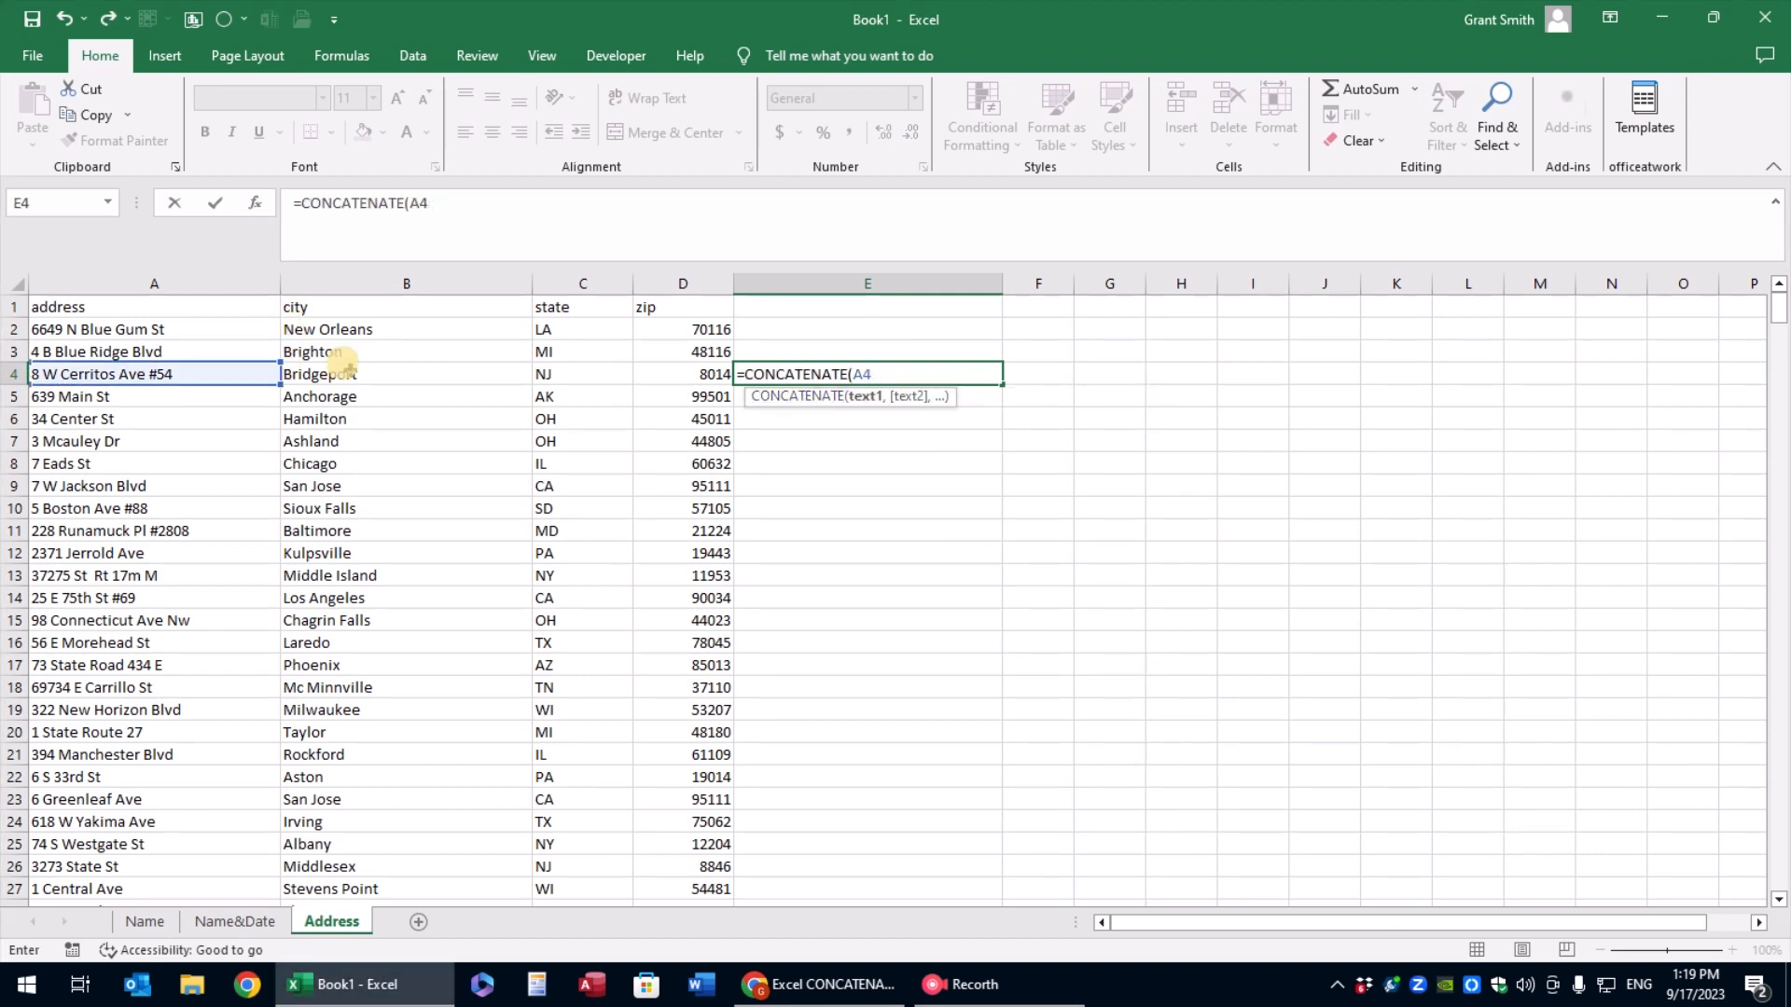
{"action": "type", "text": ","}
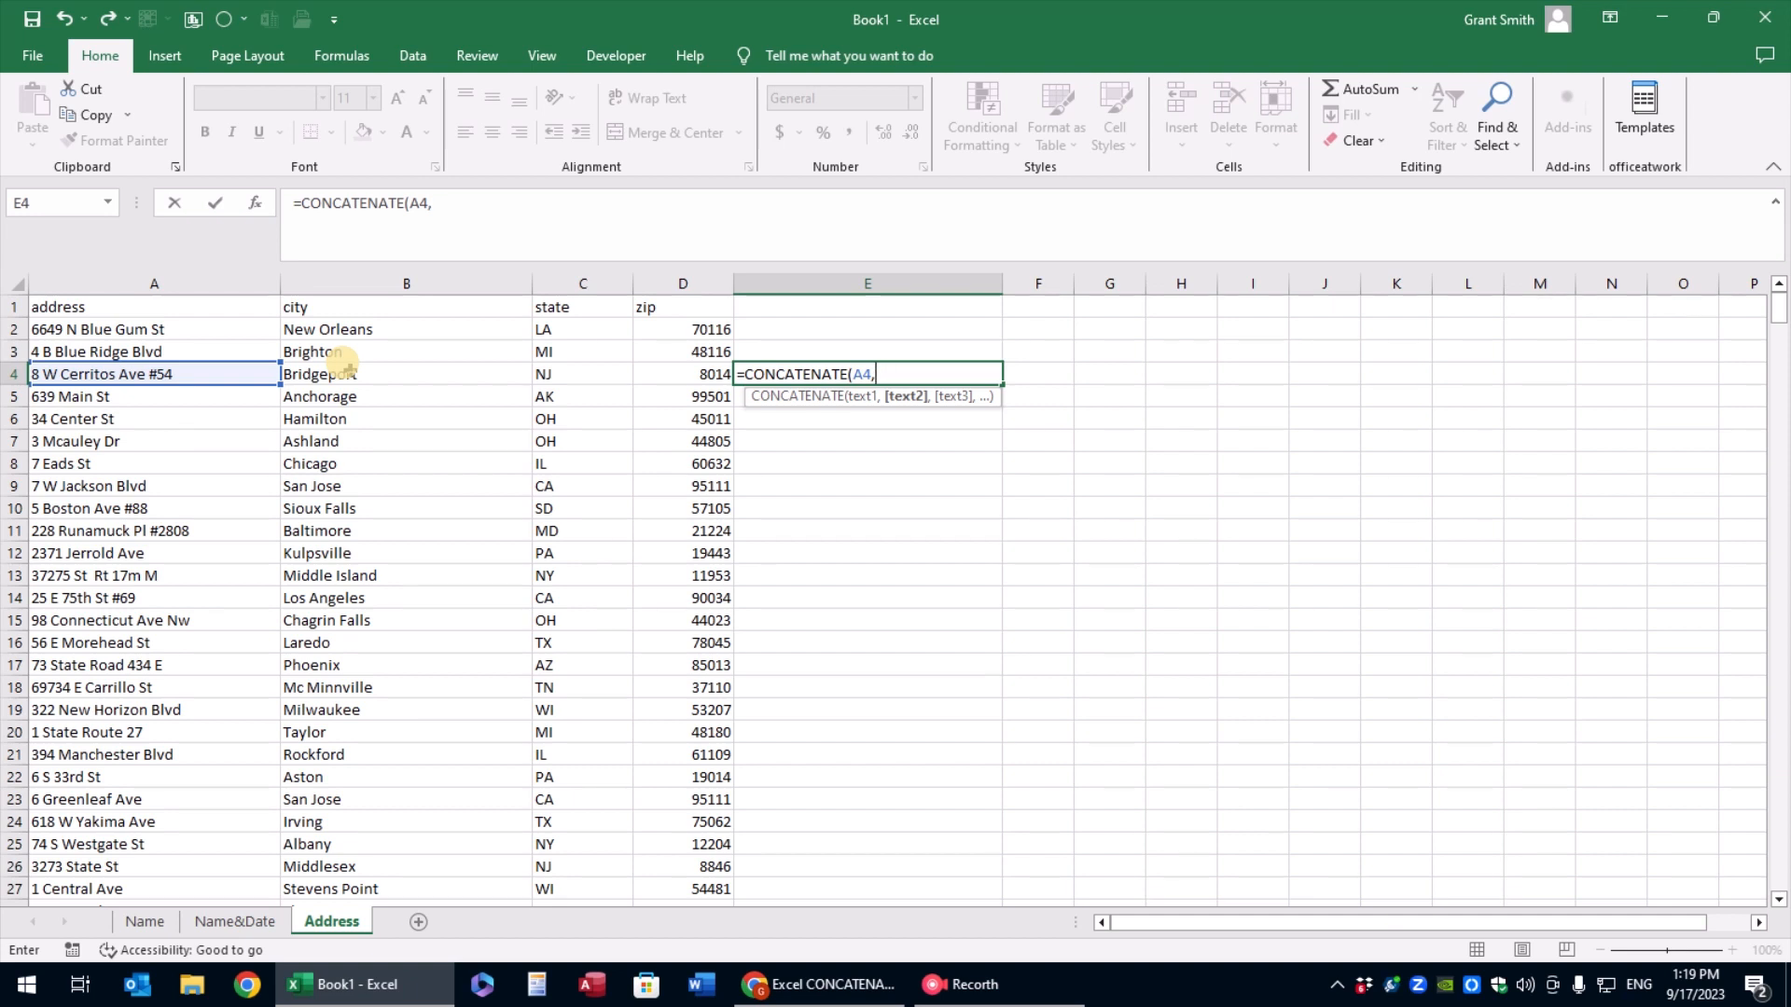
{"action": "type", "text": "\" \",\""}
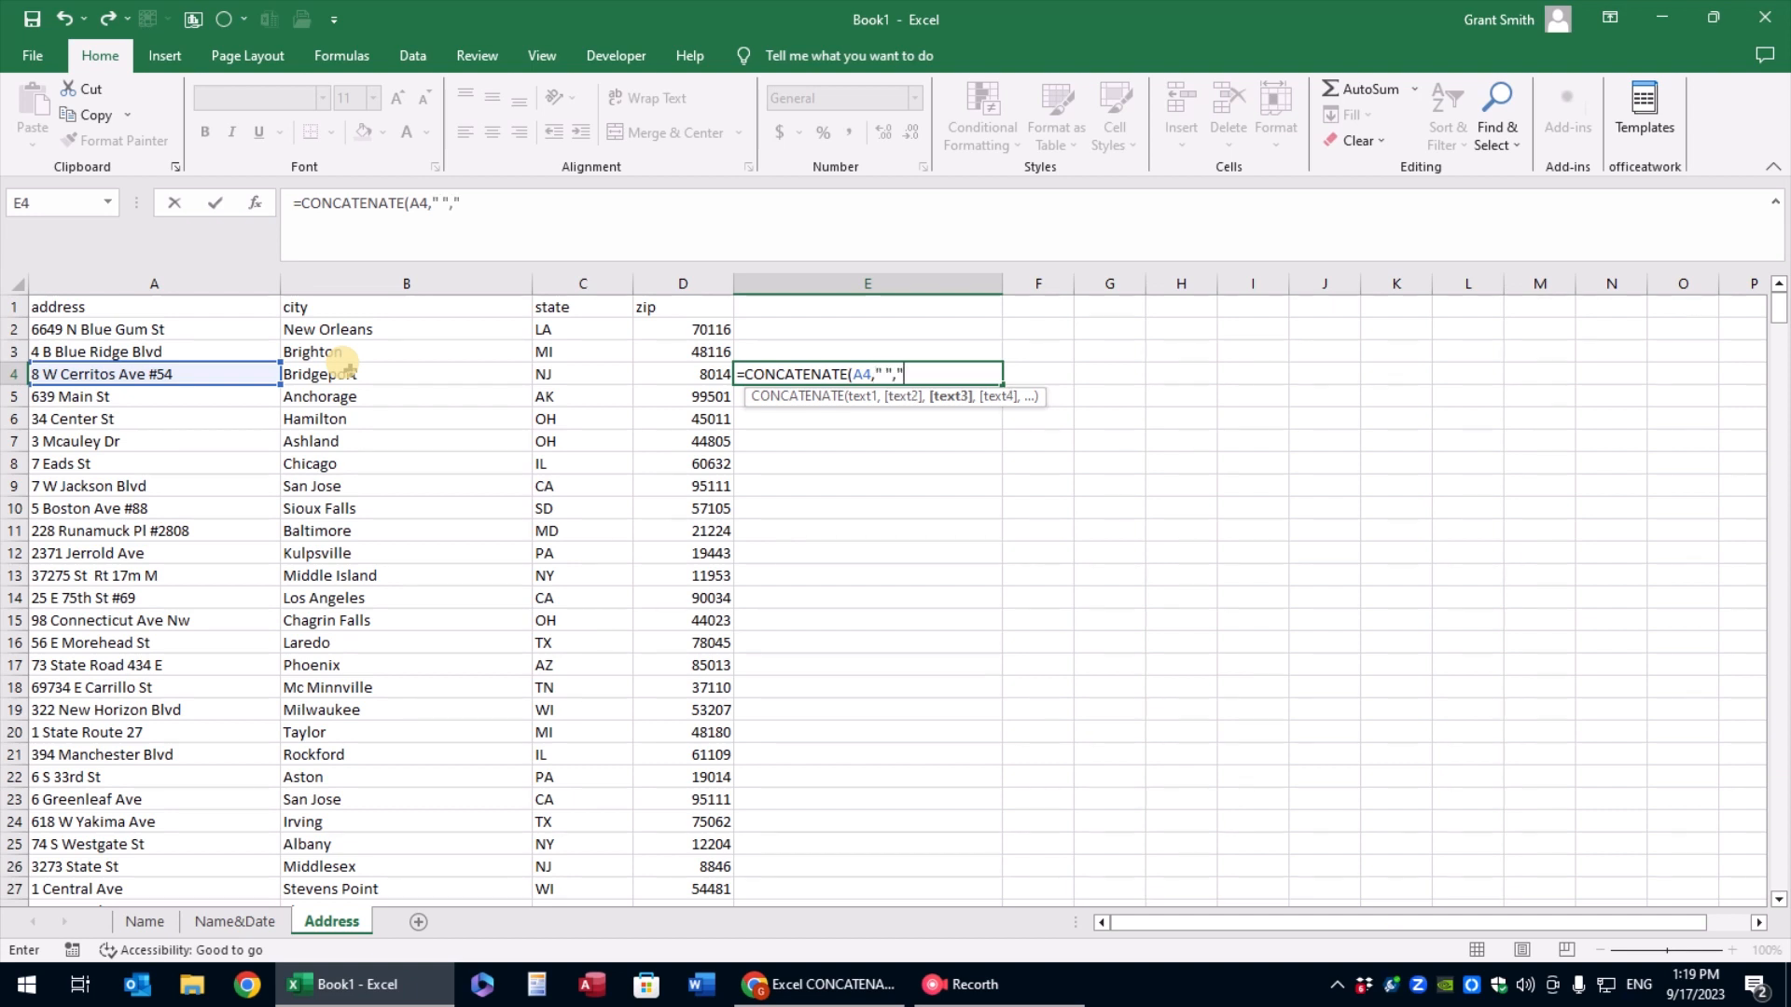
{"action": "left_click", "coordinate": [350, 377]}
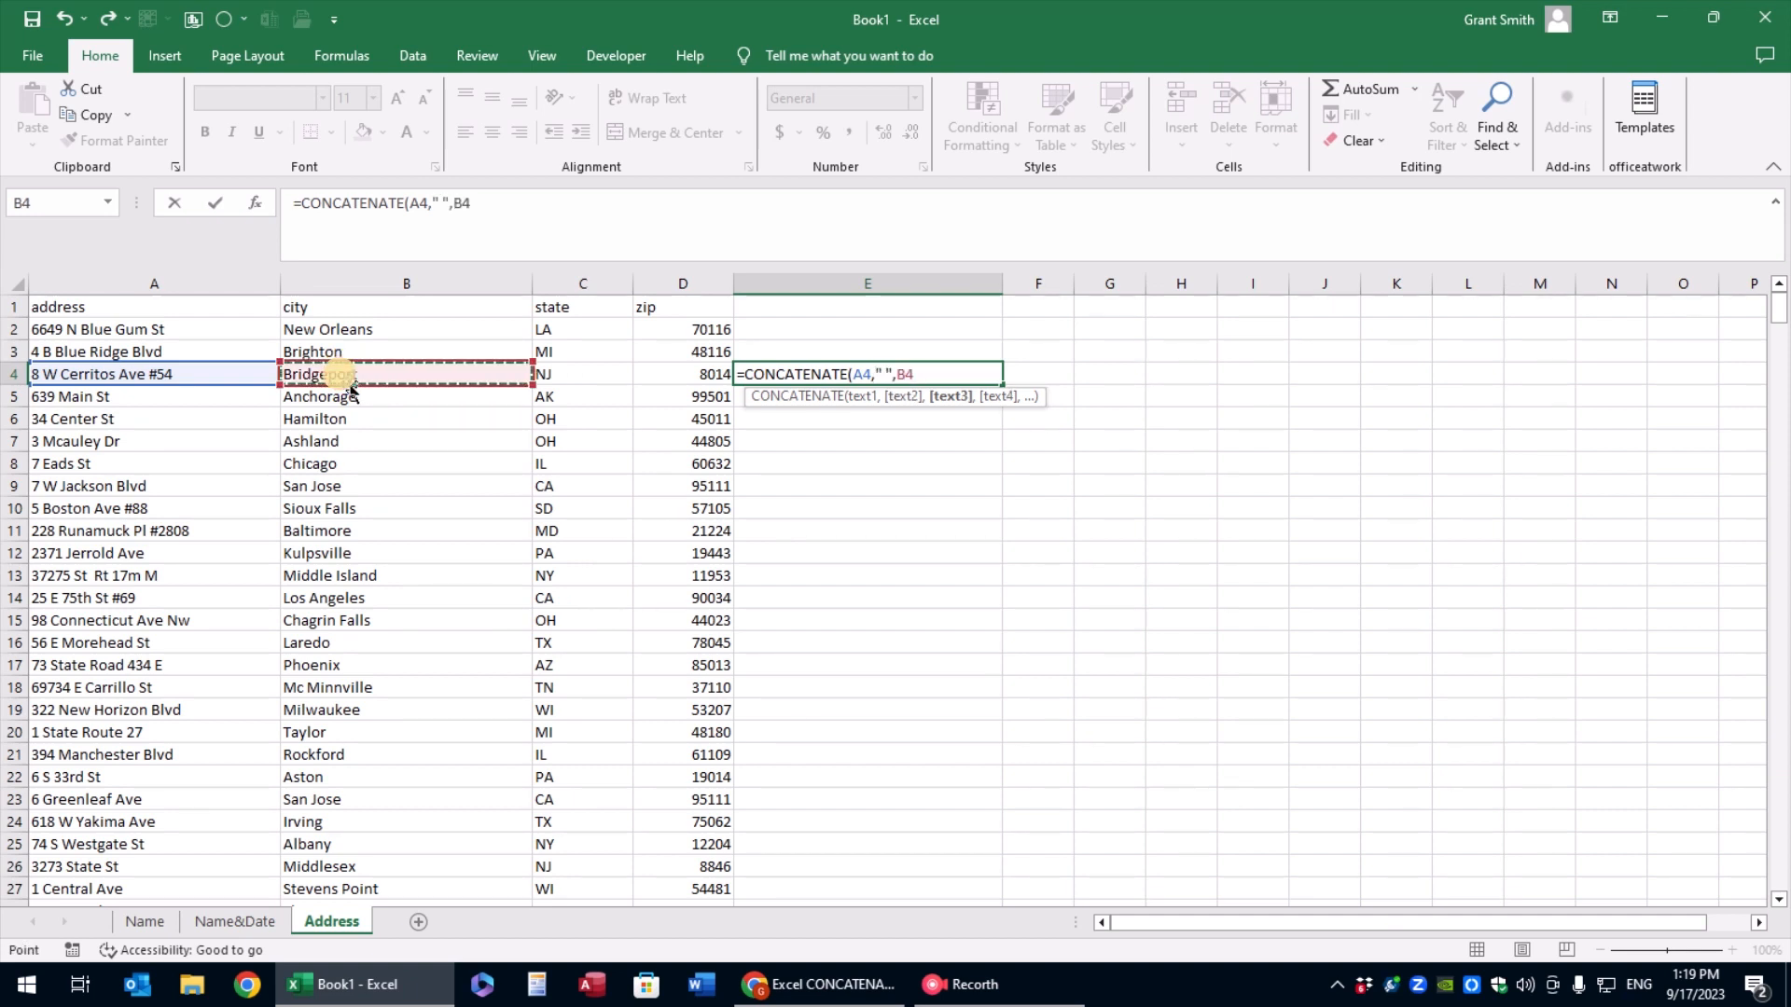
Complete the E4 formula with a space " ", the state in C4, another space " " and the zip in D4
{"action": "type", "text": ","}
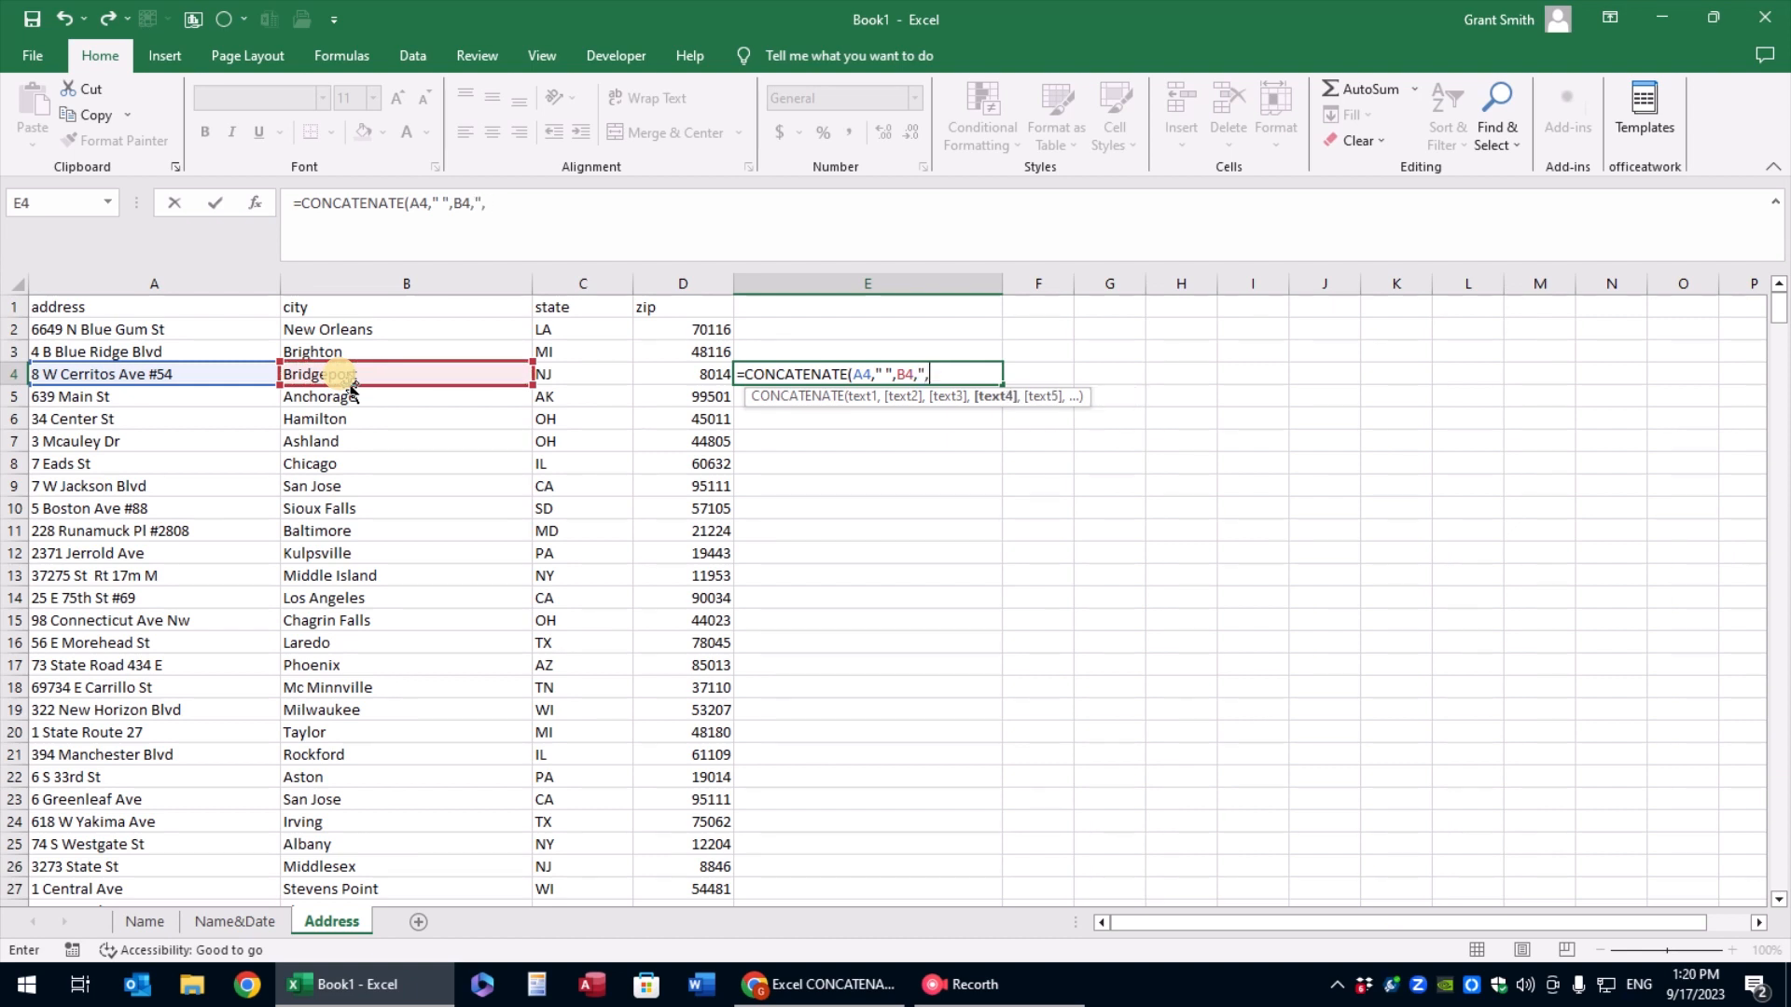
{"action": "key", "text": "BackSpace"}
{"action": "type", "text": " \","}
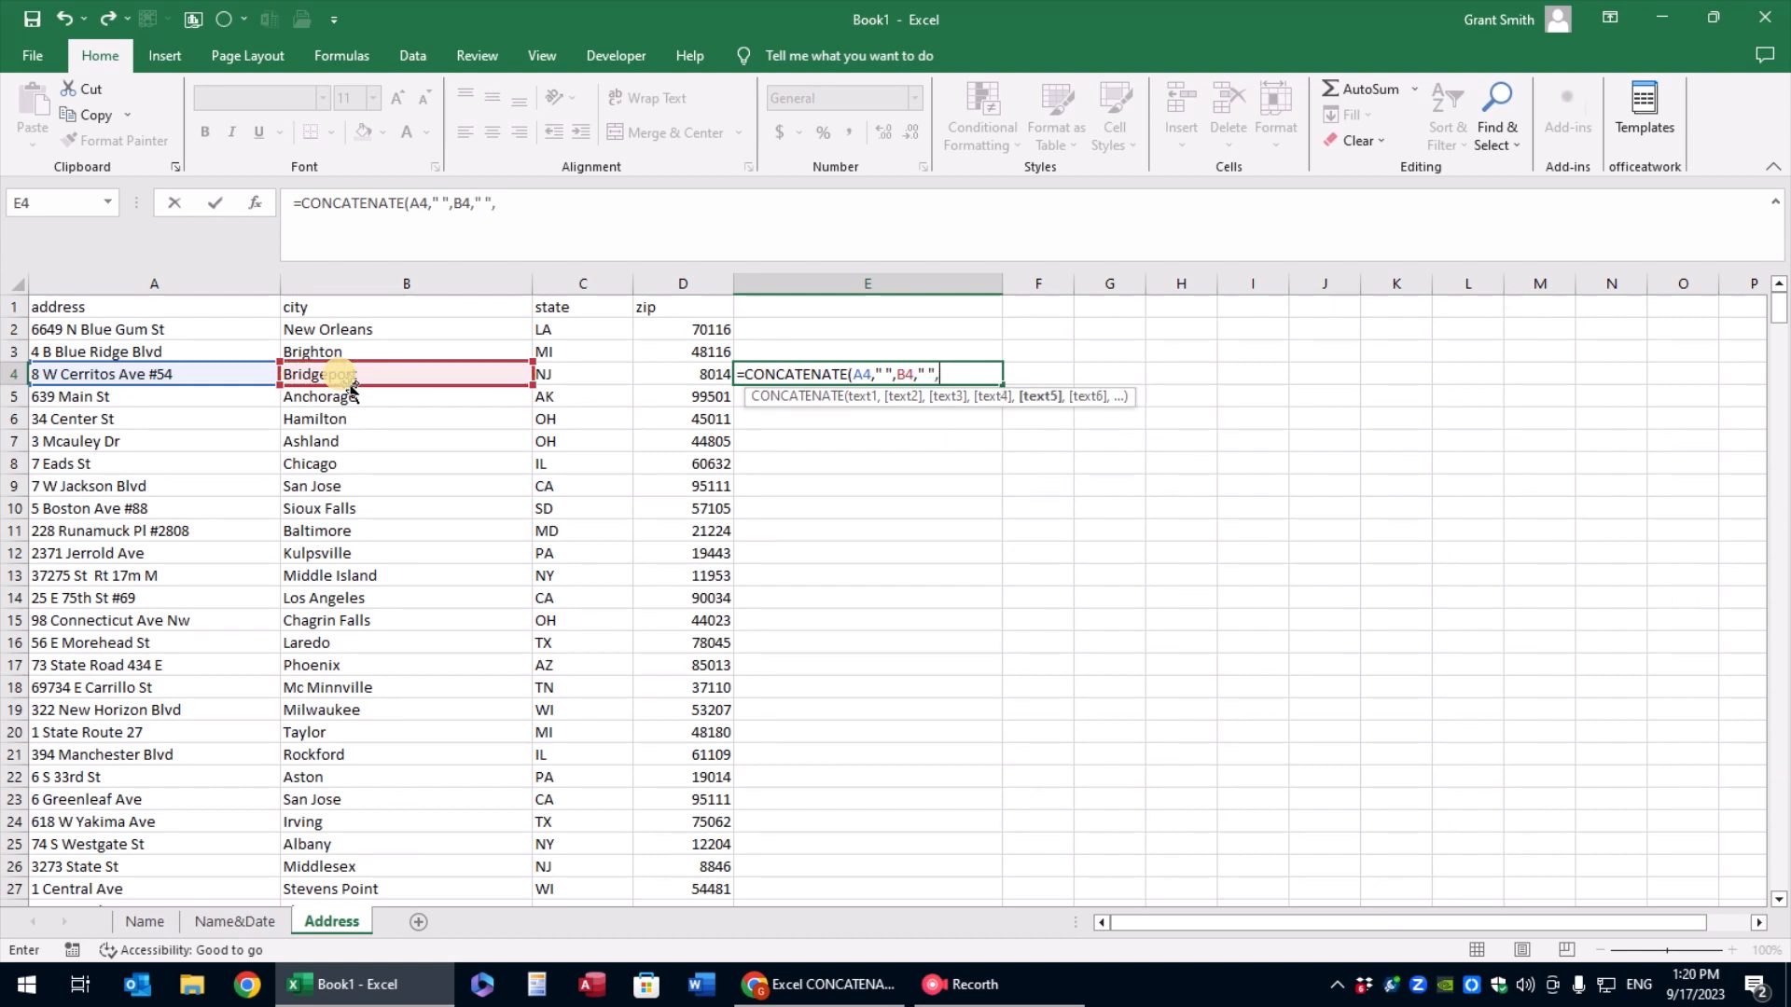
{"action": "left_click", "coordinate": [580, 374]}
{"action": "type", "text": ",\" \","}
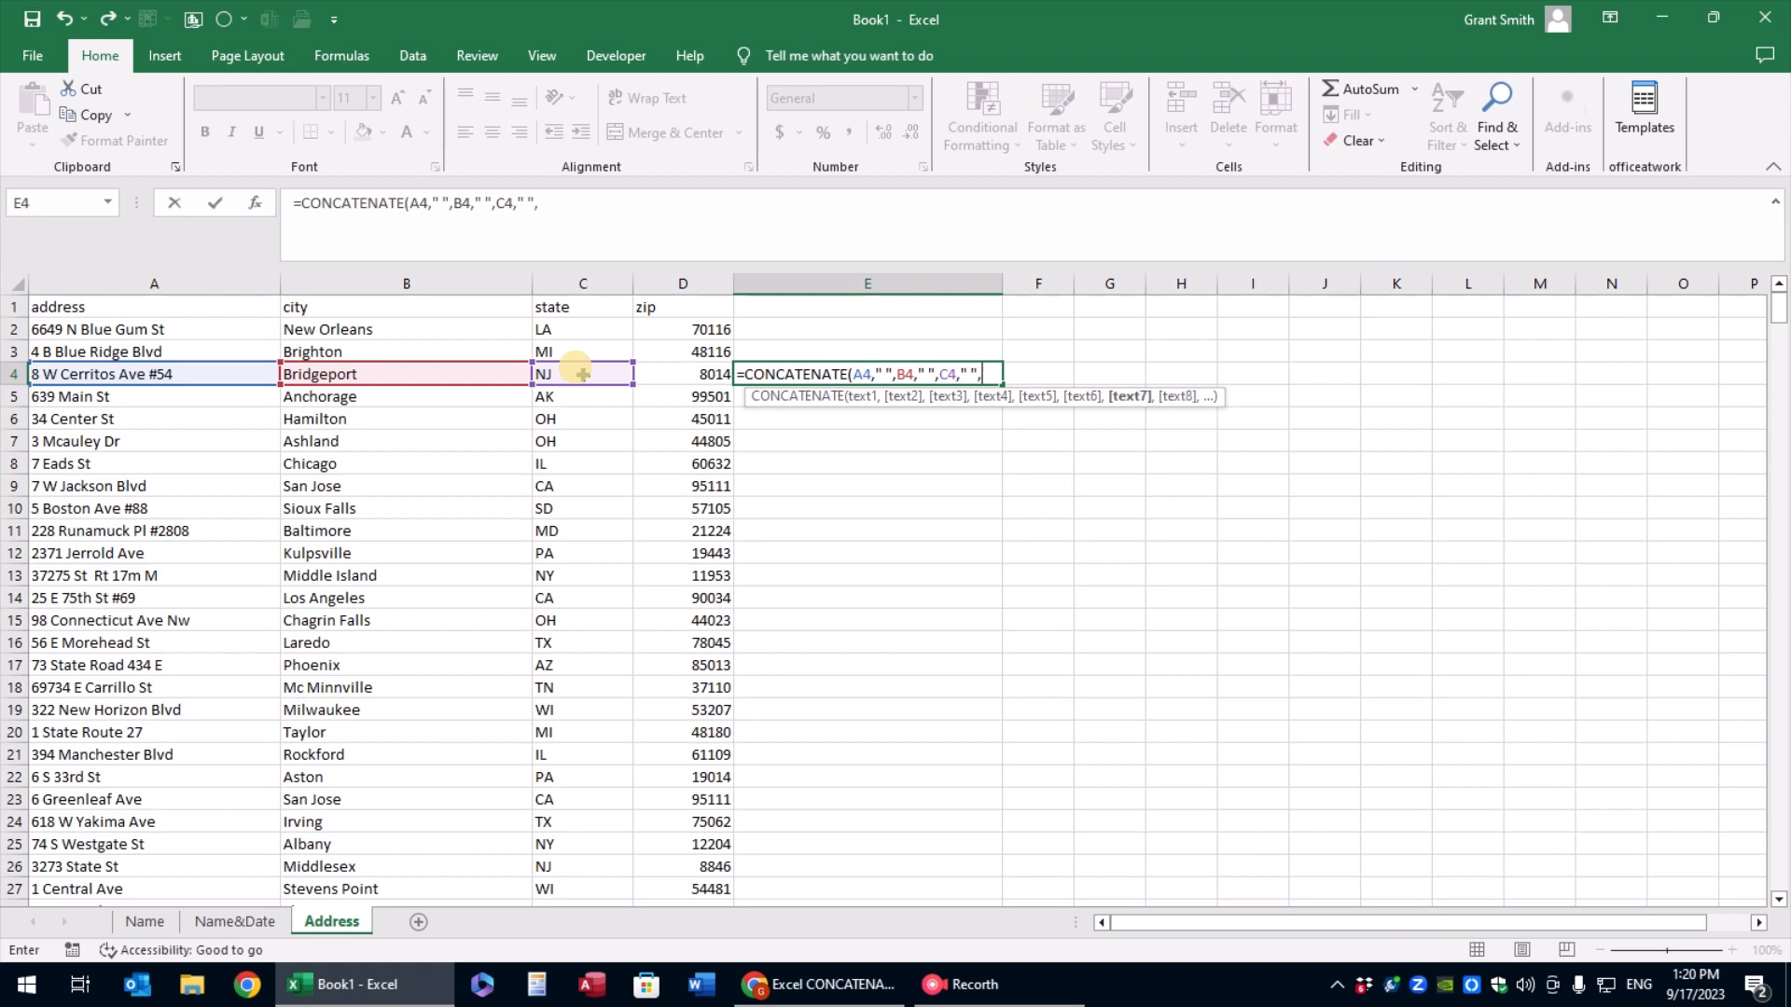
{"action": "left_click", "coordinate": [681, 372]}
{"action": "key", "text": "ctrl+Return"}
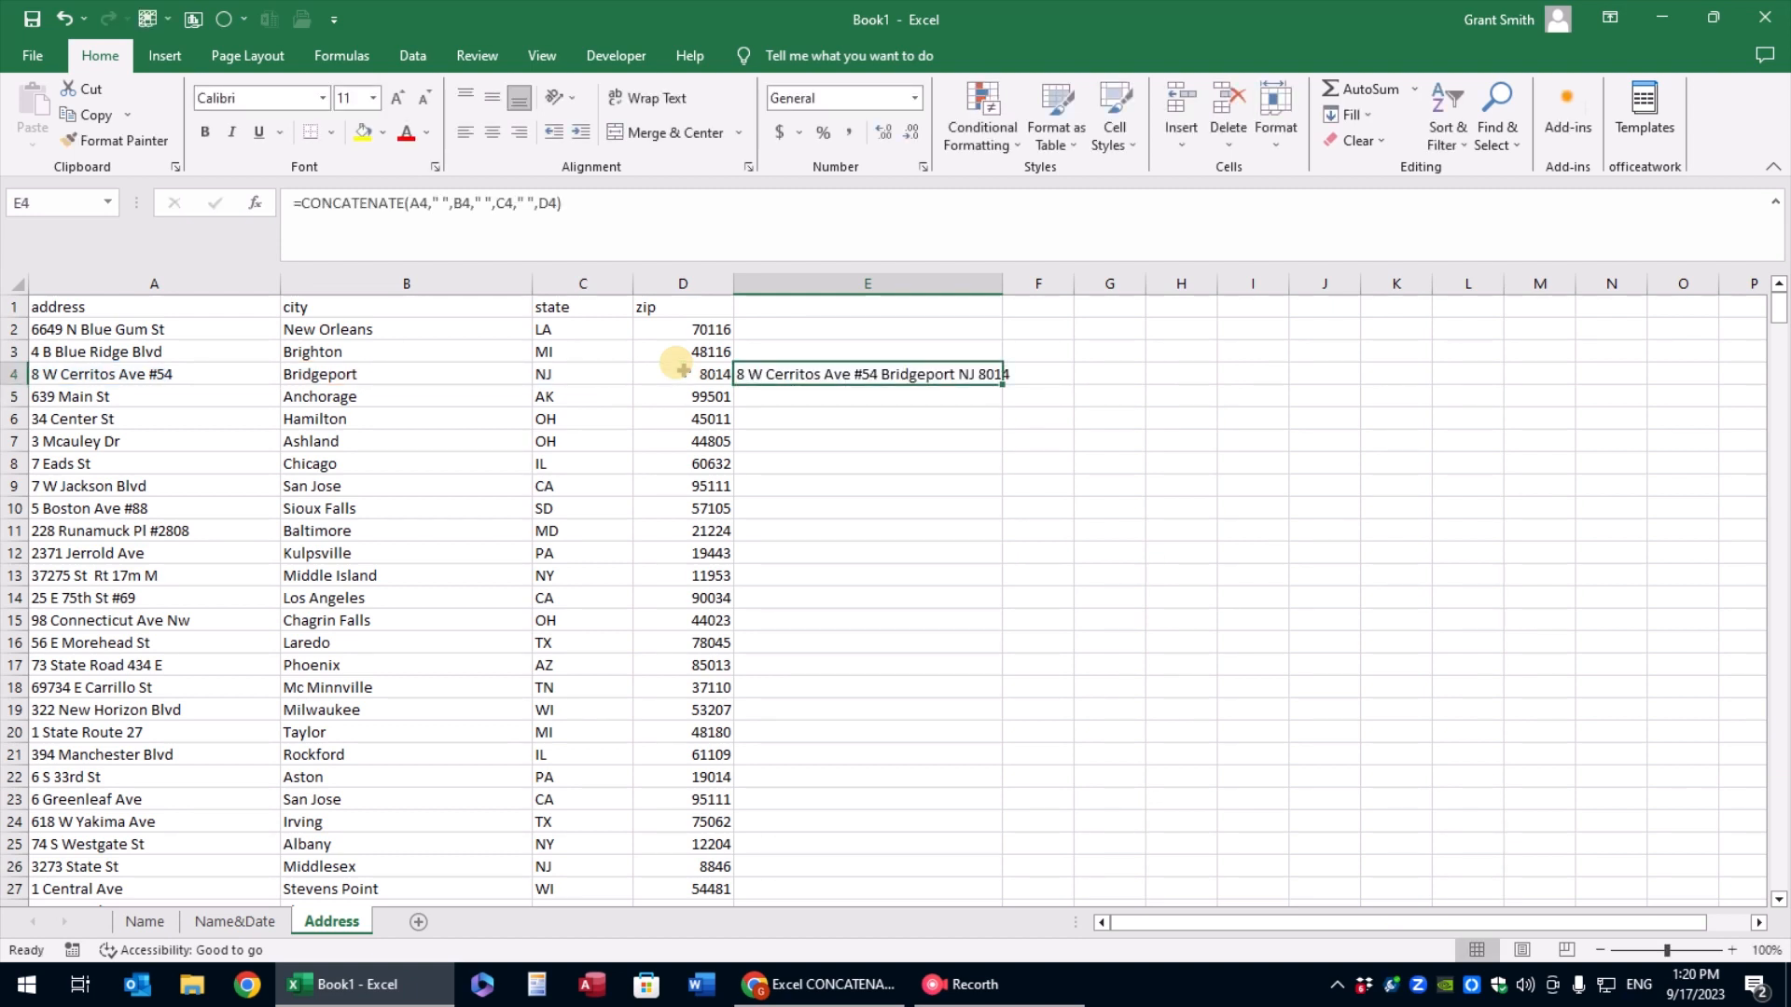
Widen column E slightly and replace the final D4 argument of the E4 formula with an IF testing LEN(D4)=4
{"action": "left_click_drag", "start_coordinate": [1003, 284], "coordinate": [1024, 284]}
{"action": "left_click", "coordinate": [541, 207]}
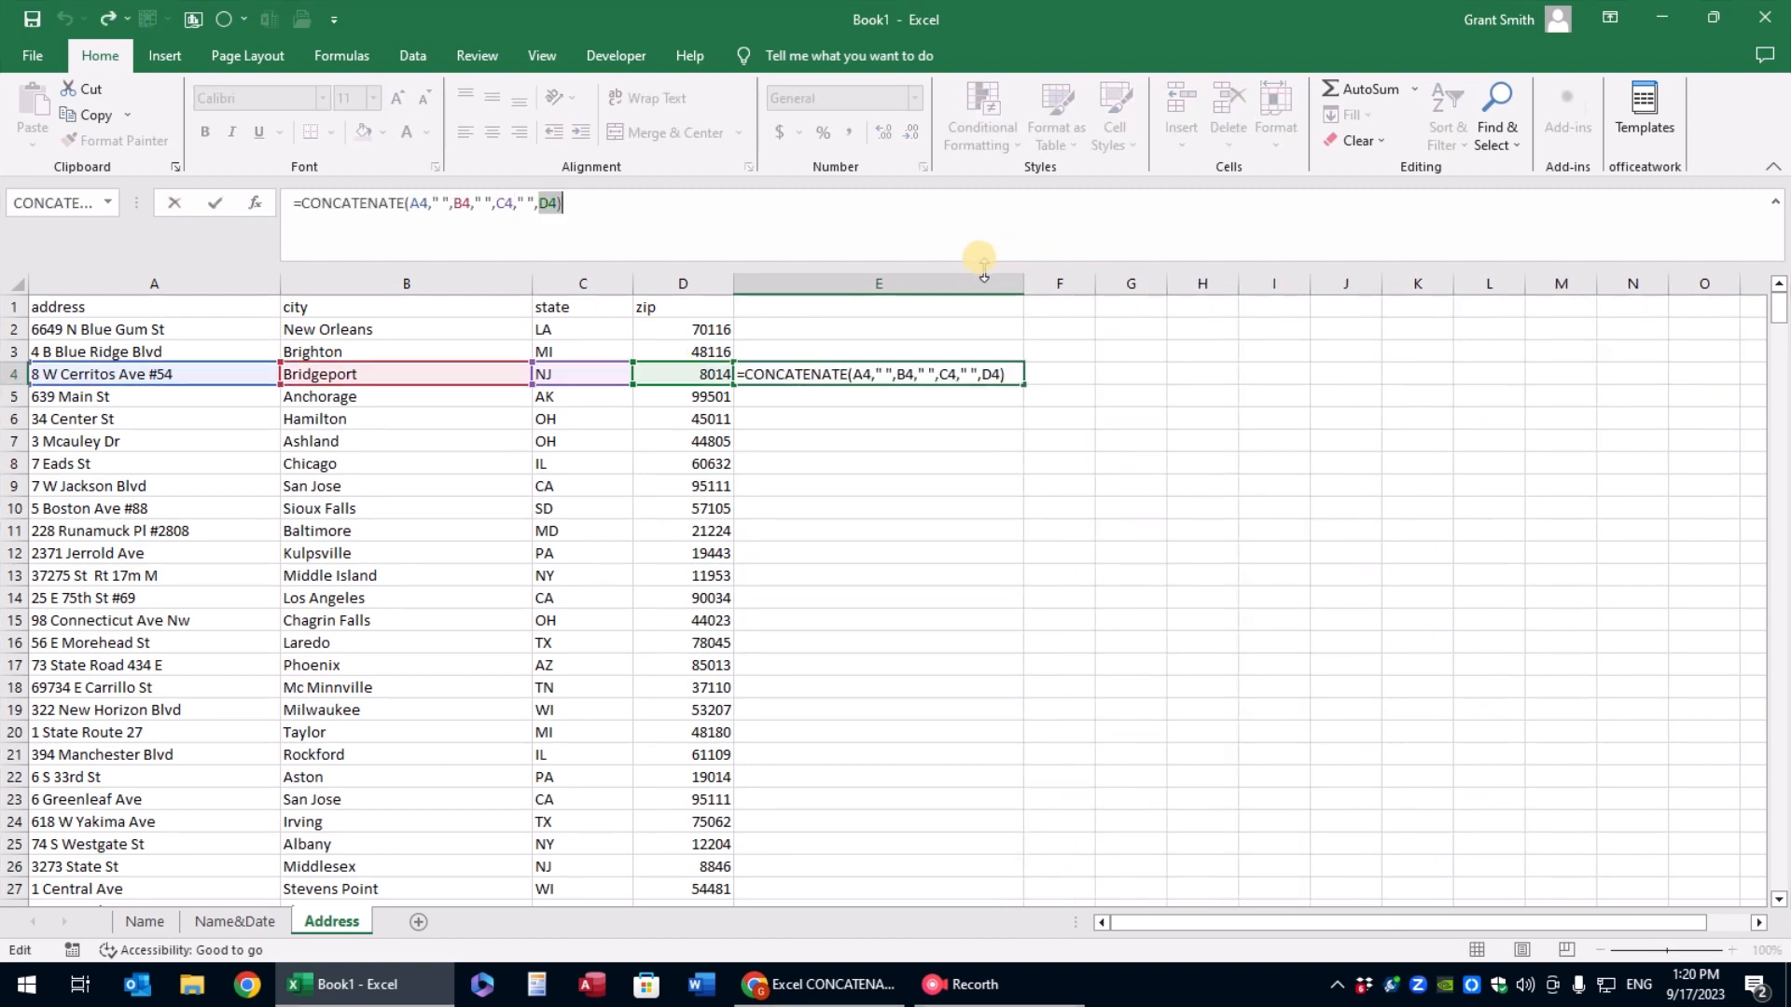
{"action": "type", "text": "if(len("}
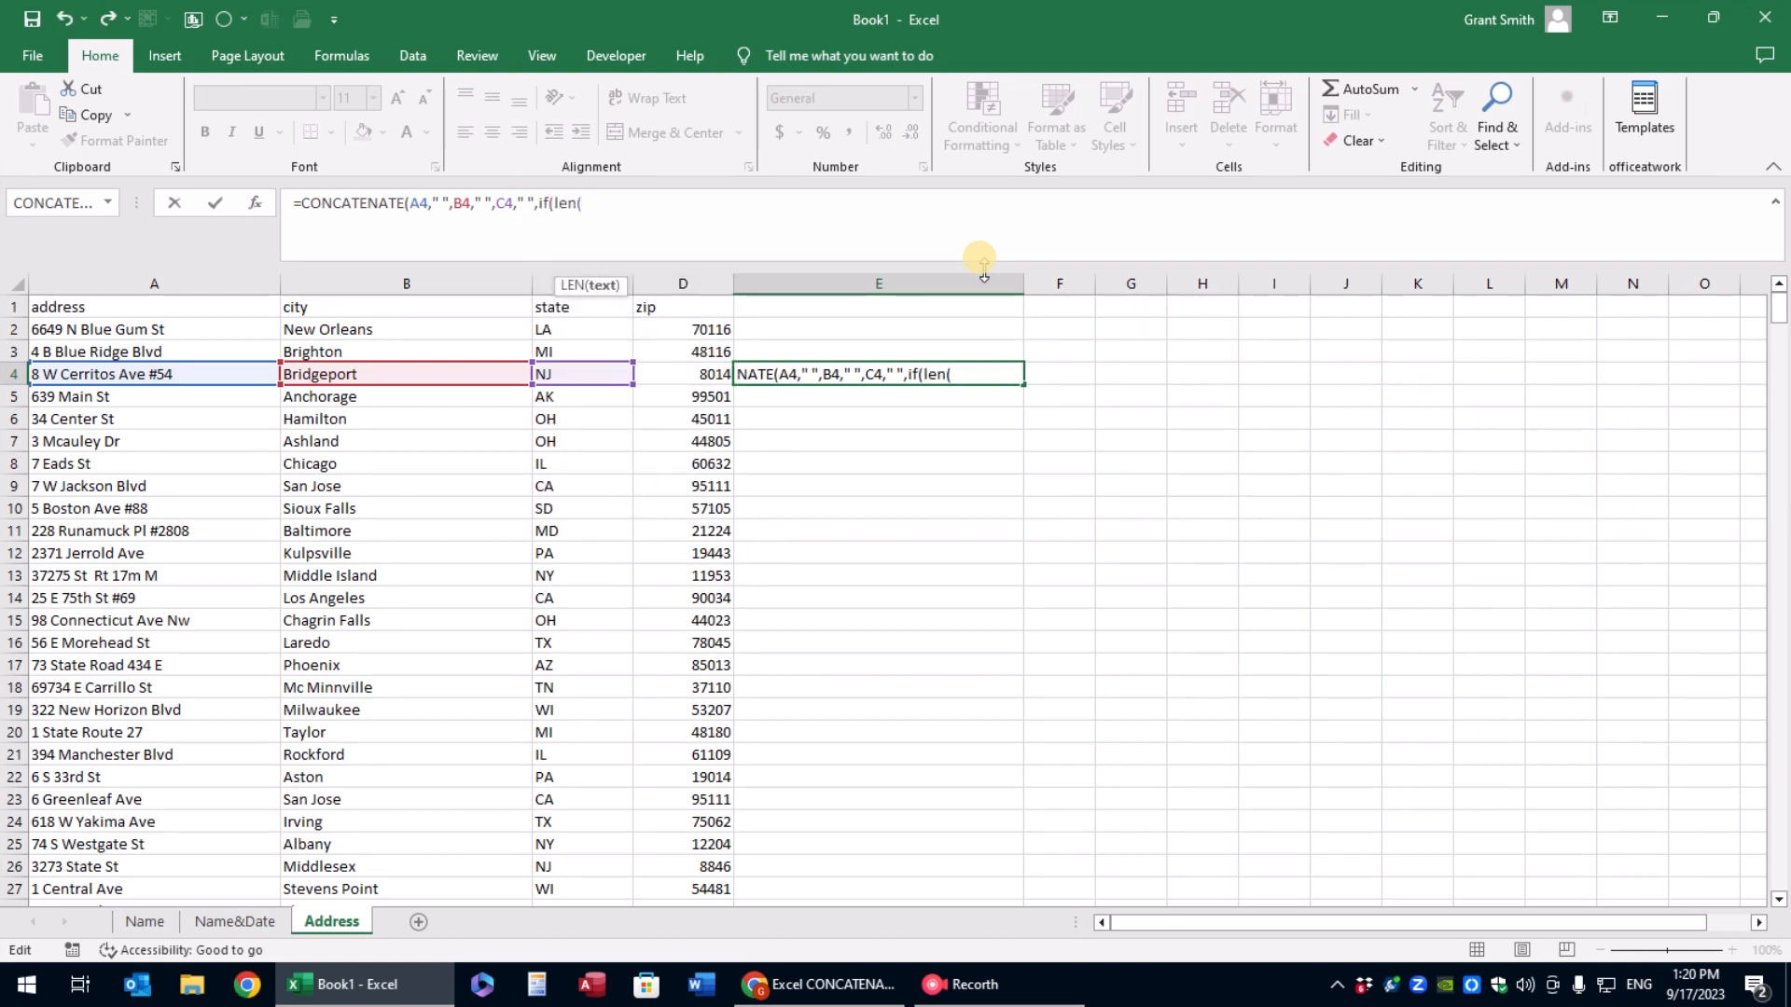
{"action": "left_click", "coordinate": [684, 371]}
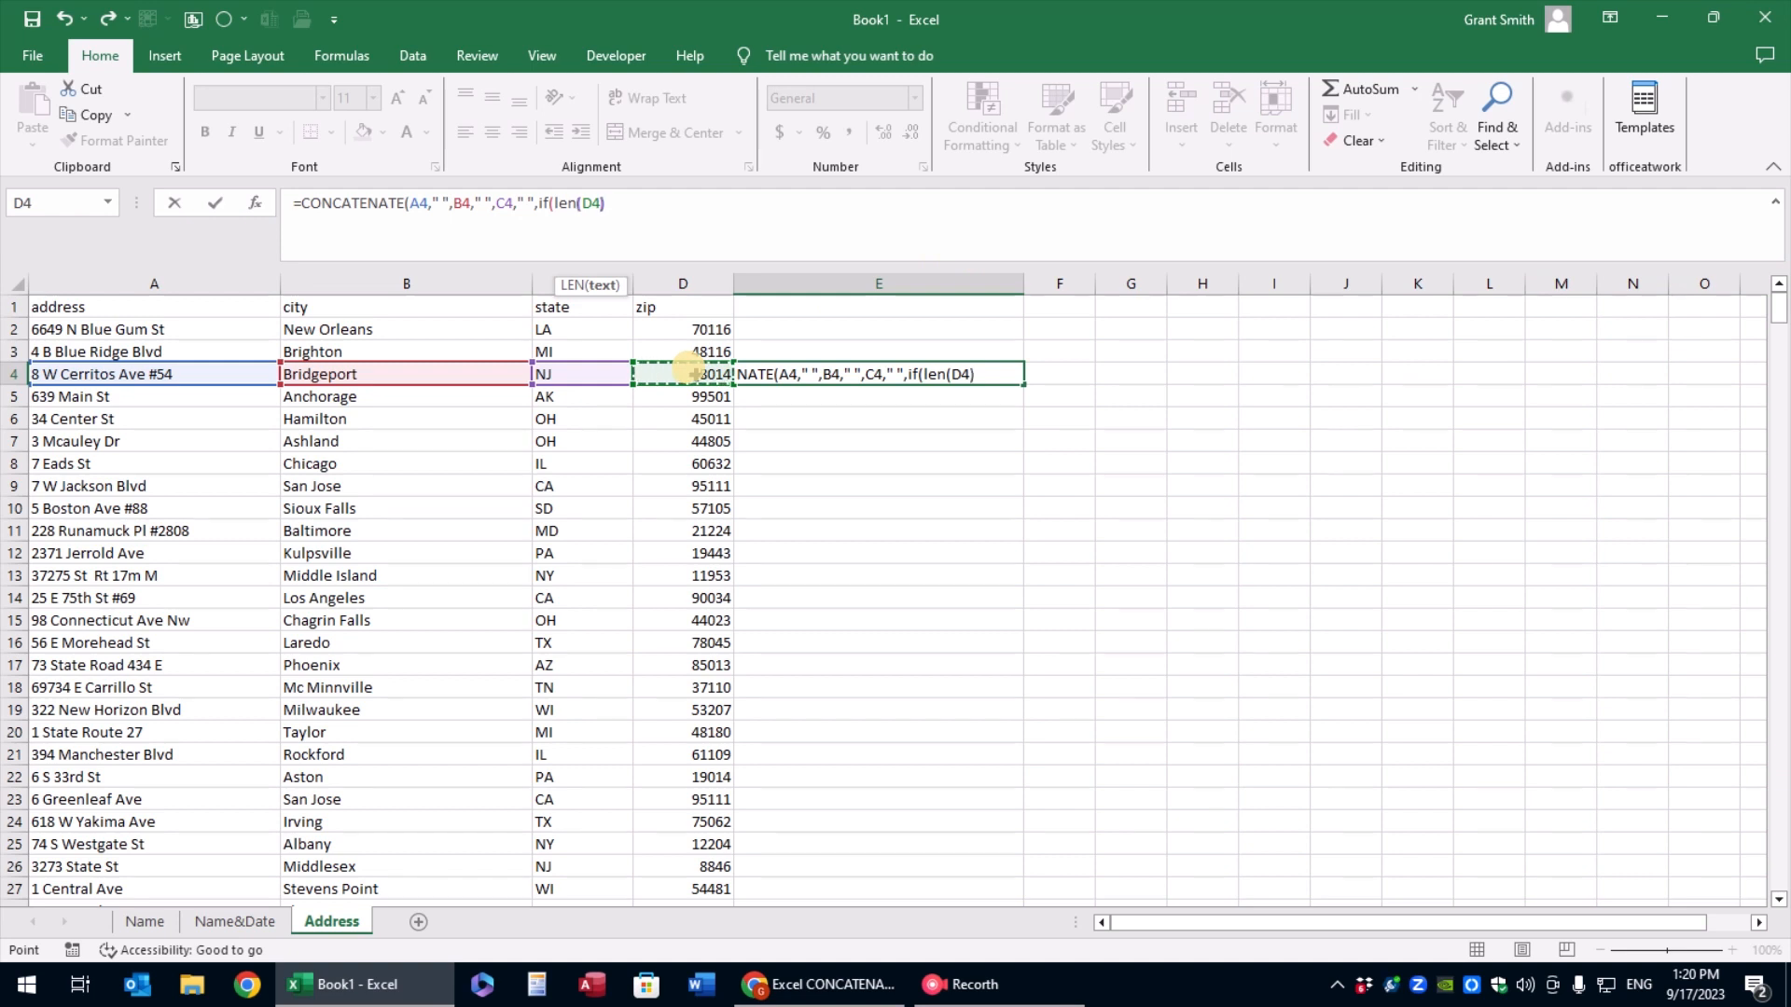
{"action": "type", "text": ")=4,"}
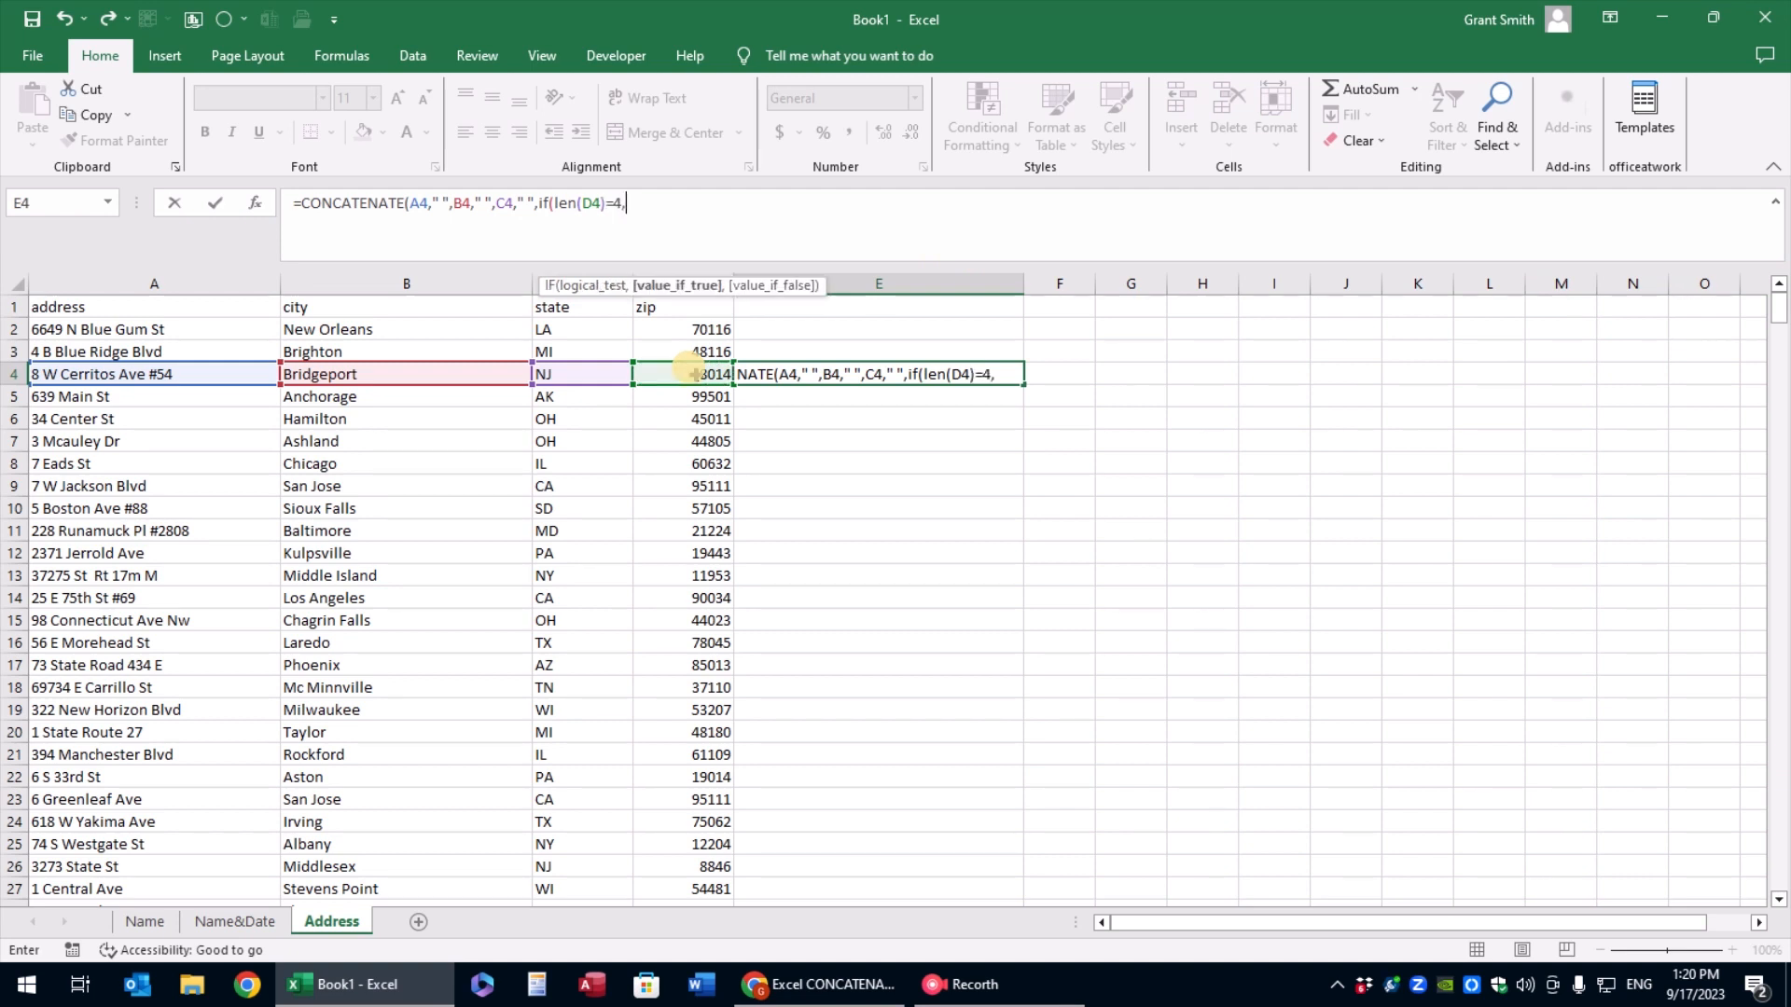
{"action": "type", "text": "\"0\"&"}
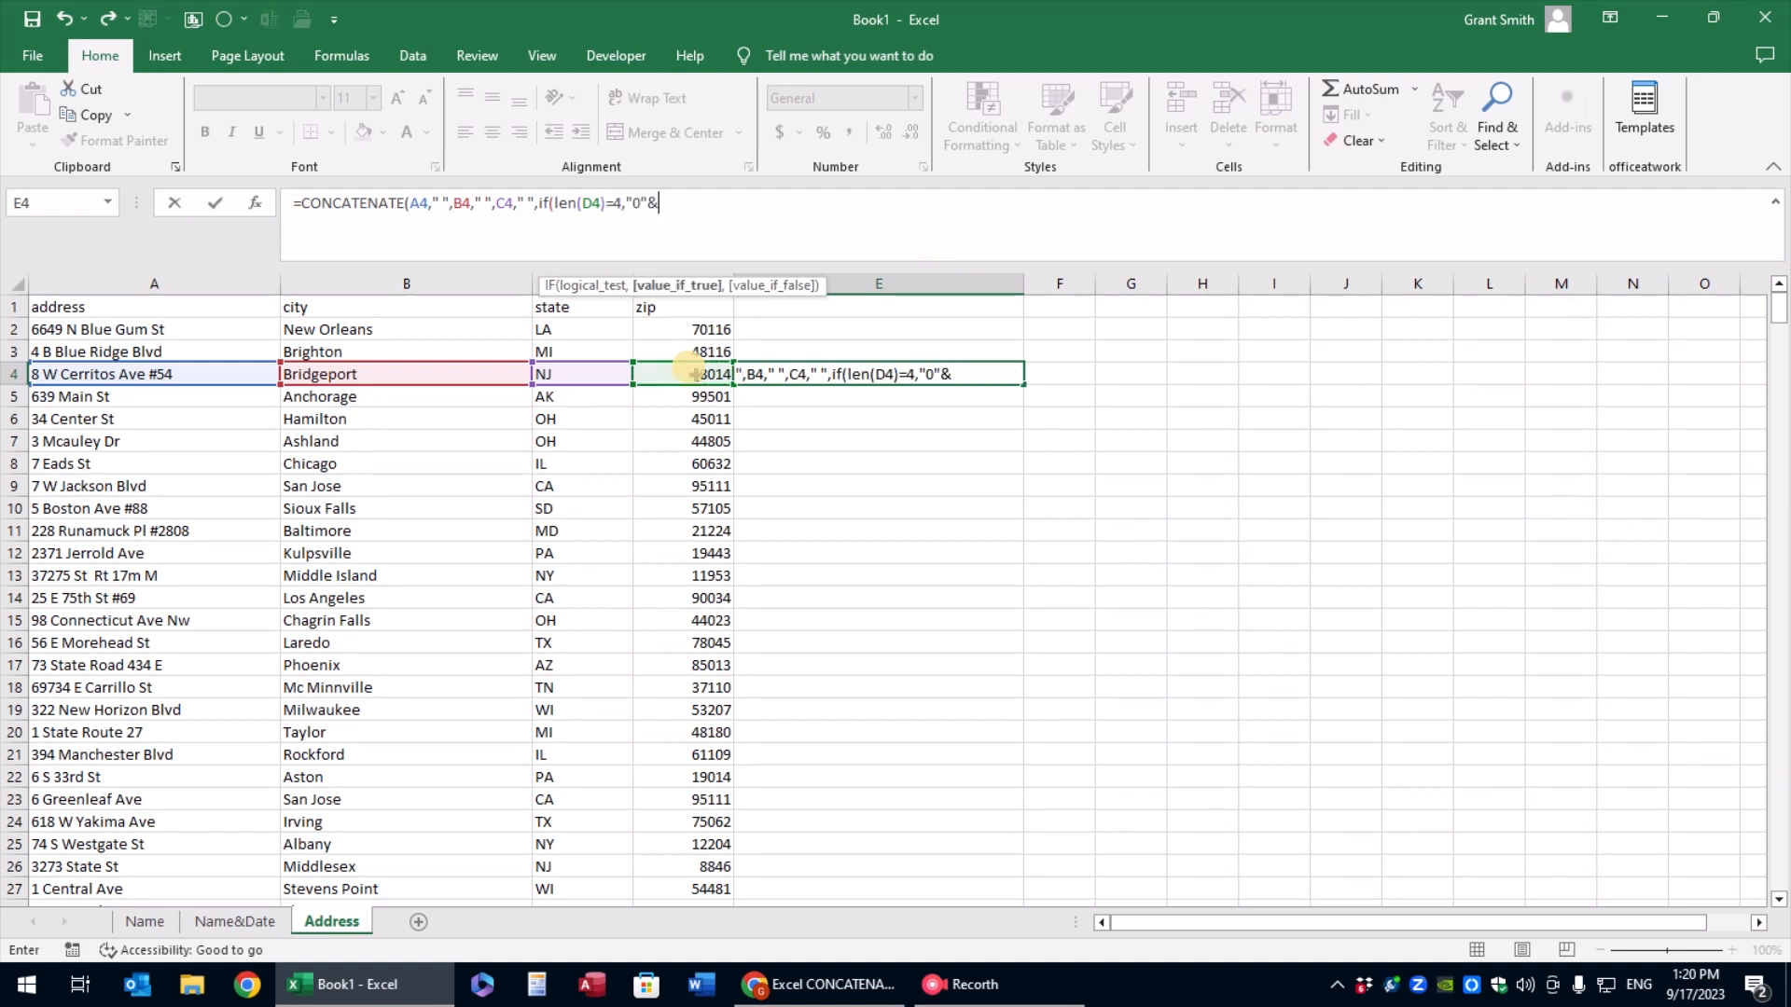
Finish the IF with "0"&D4 as the true value and D4 as the false value, accepting the proposed closing-parenthesis correction
{"action": "left_click", "coordinate": [690, 370]}
{"action": "type", "text": ","}
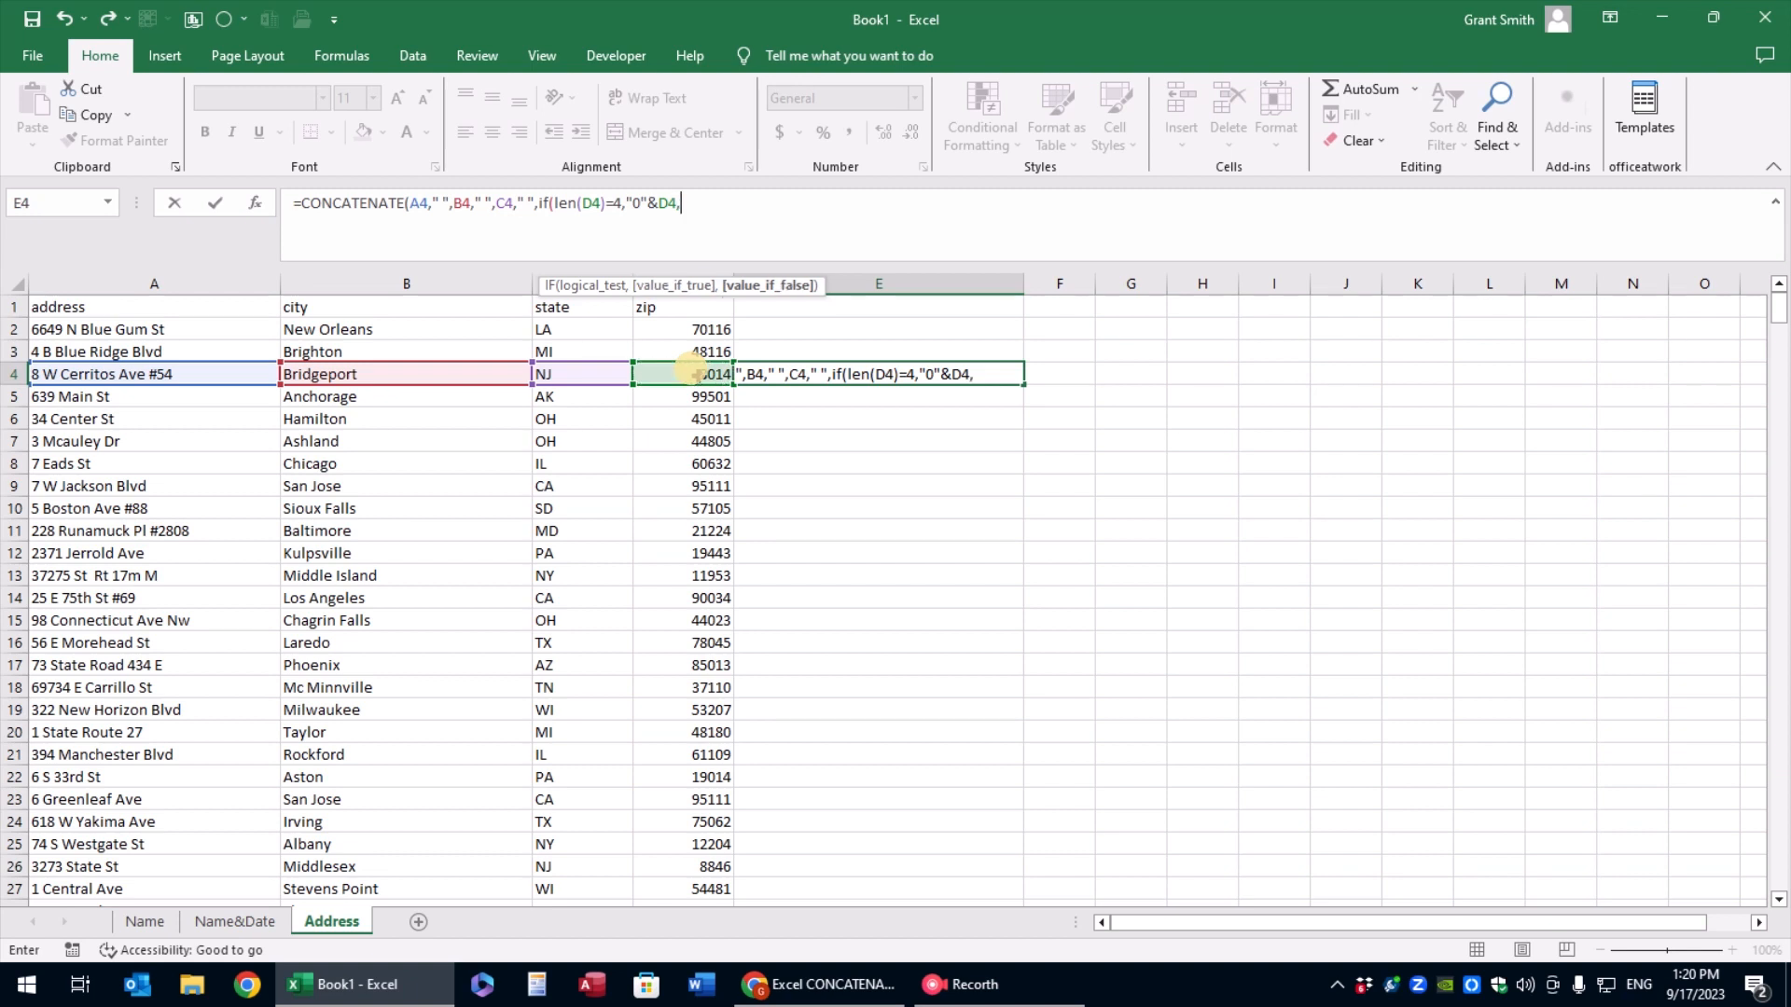
{"action": "left_click", "coordinate": [690, 371]}
{"action": "key", "text": "Return"}
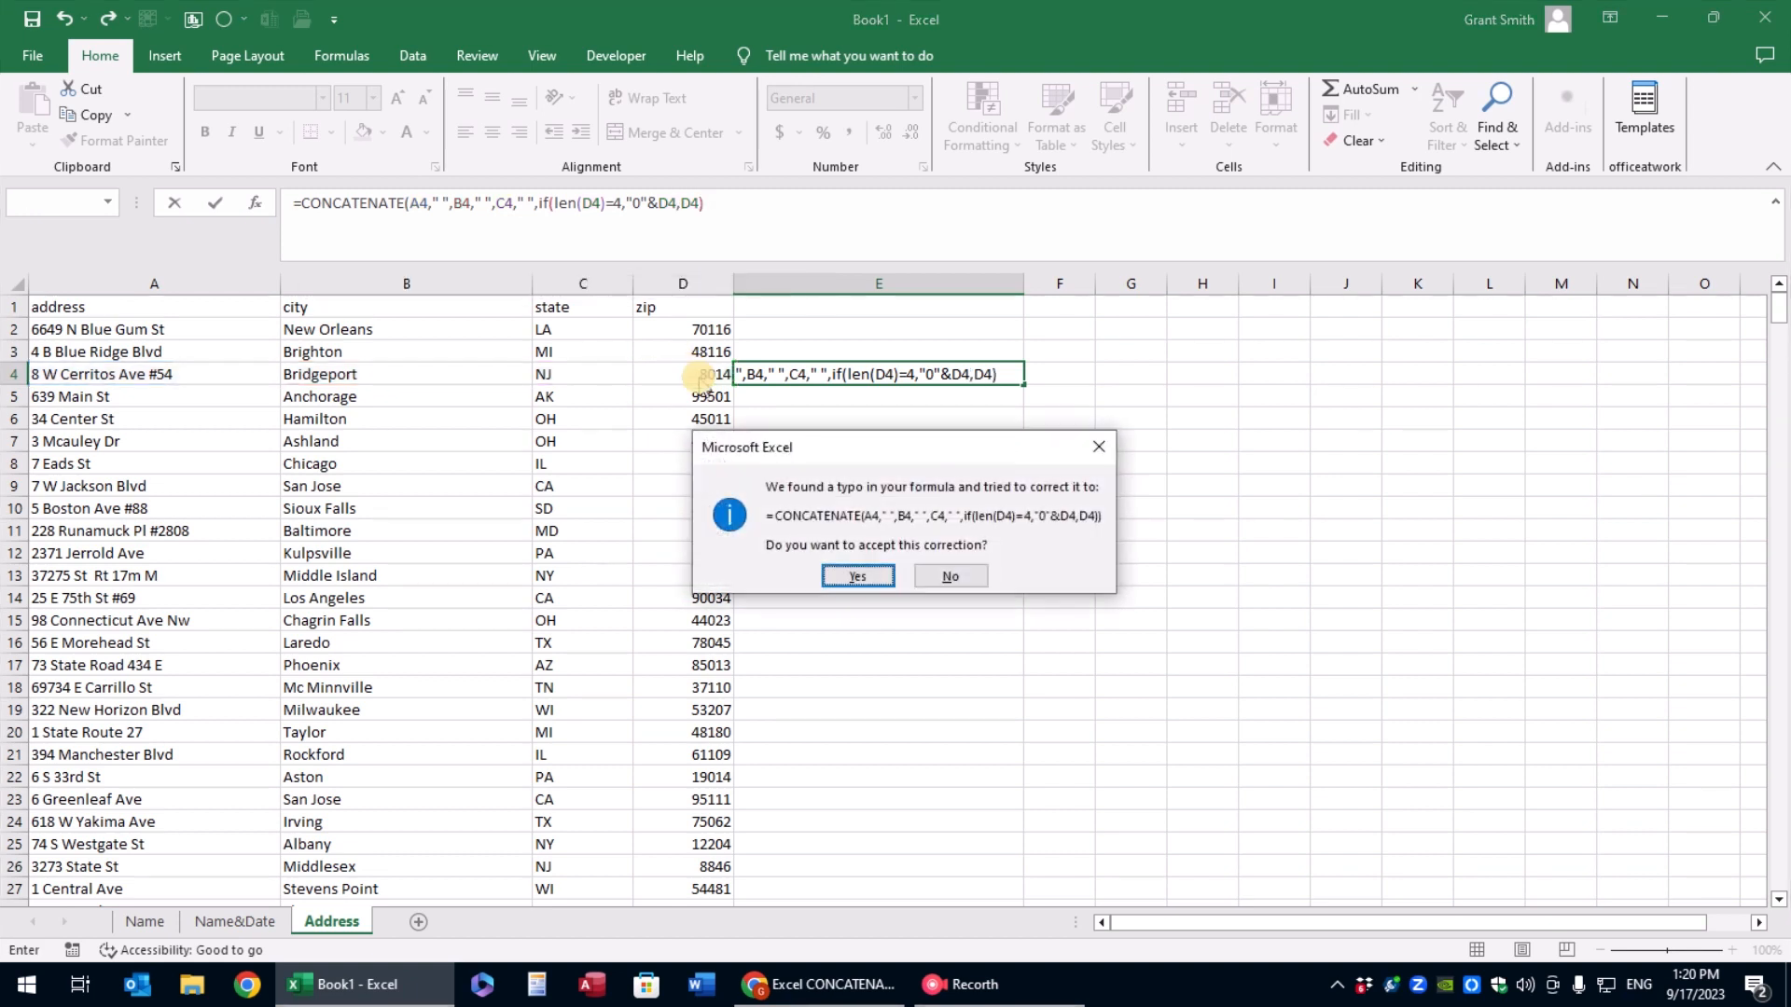
{"action": "key", "text": "Return"}
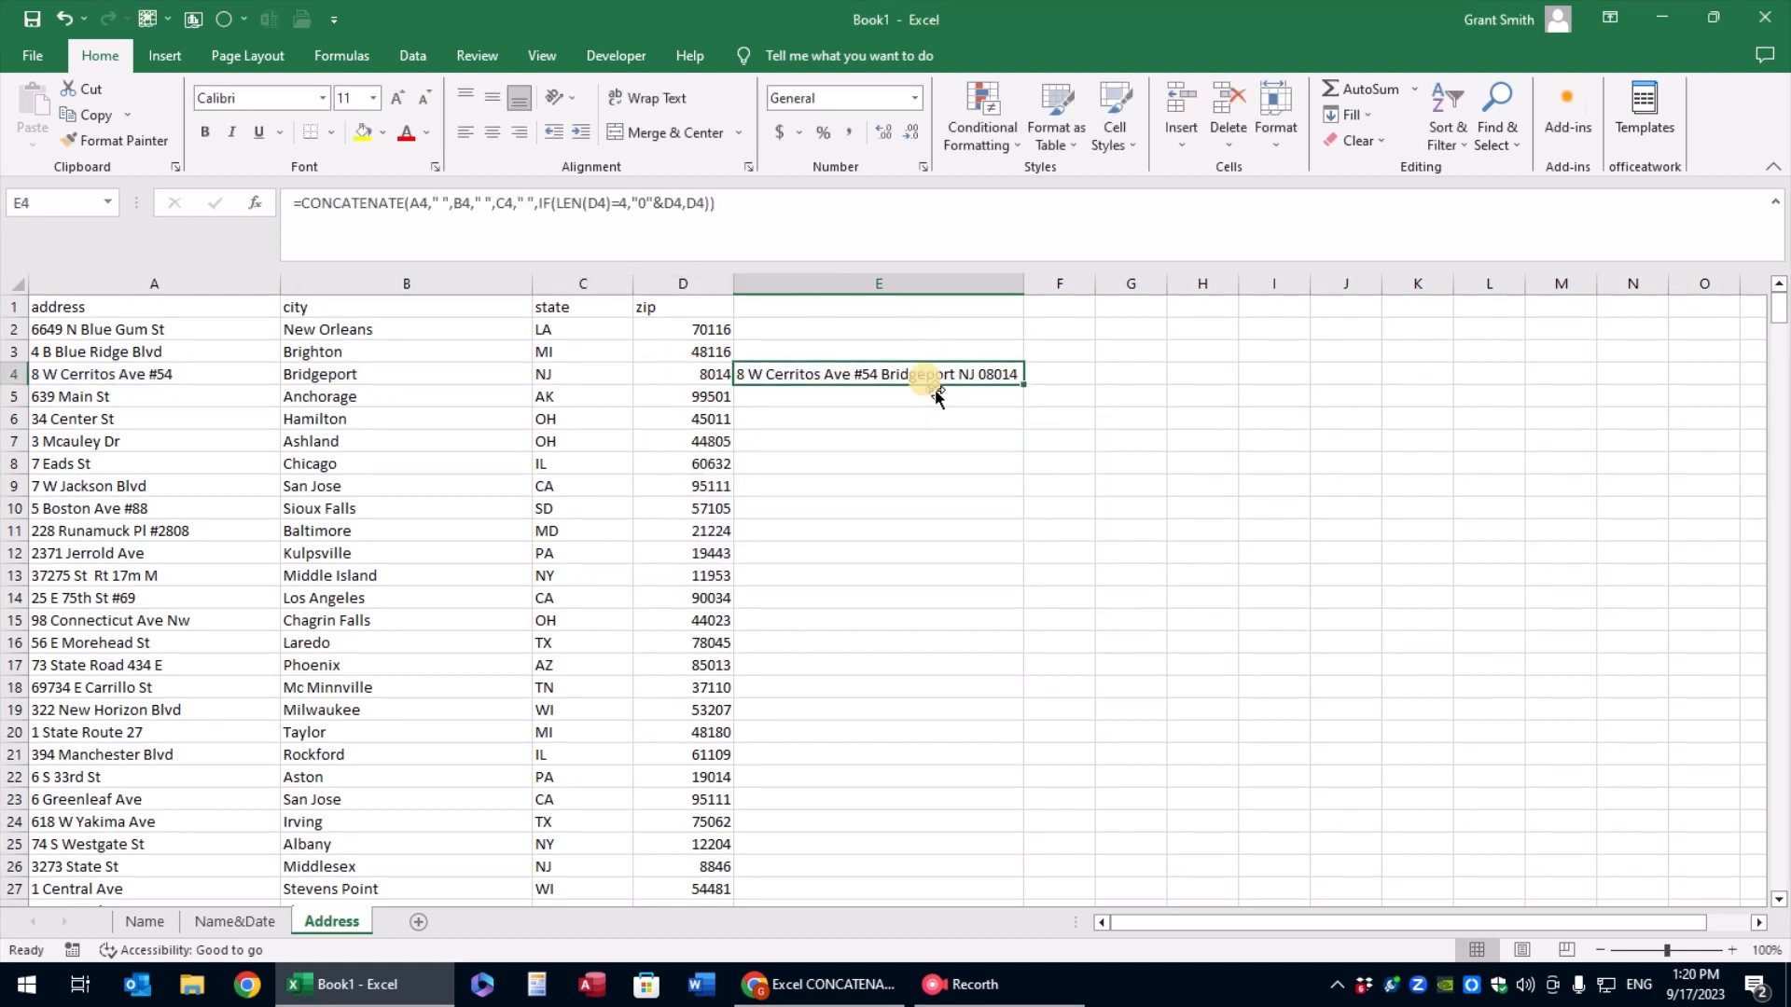
Examine the E4 formula and its LEN(D4)=4 logical test without changing it
{"action": "left_click", "coordinate": [718, 207]}
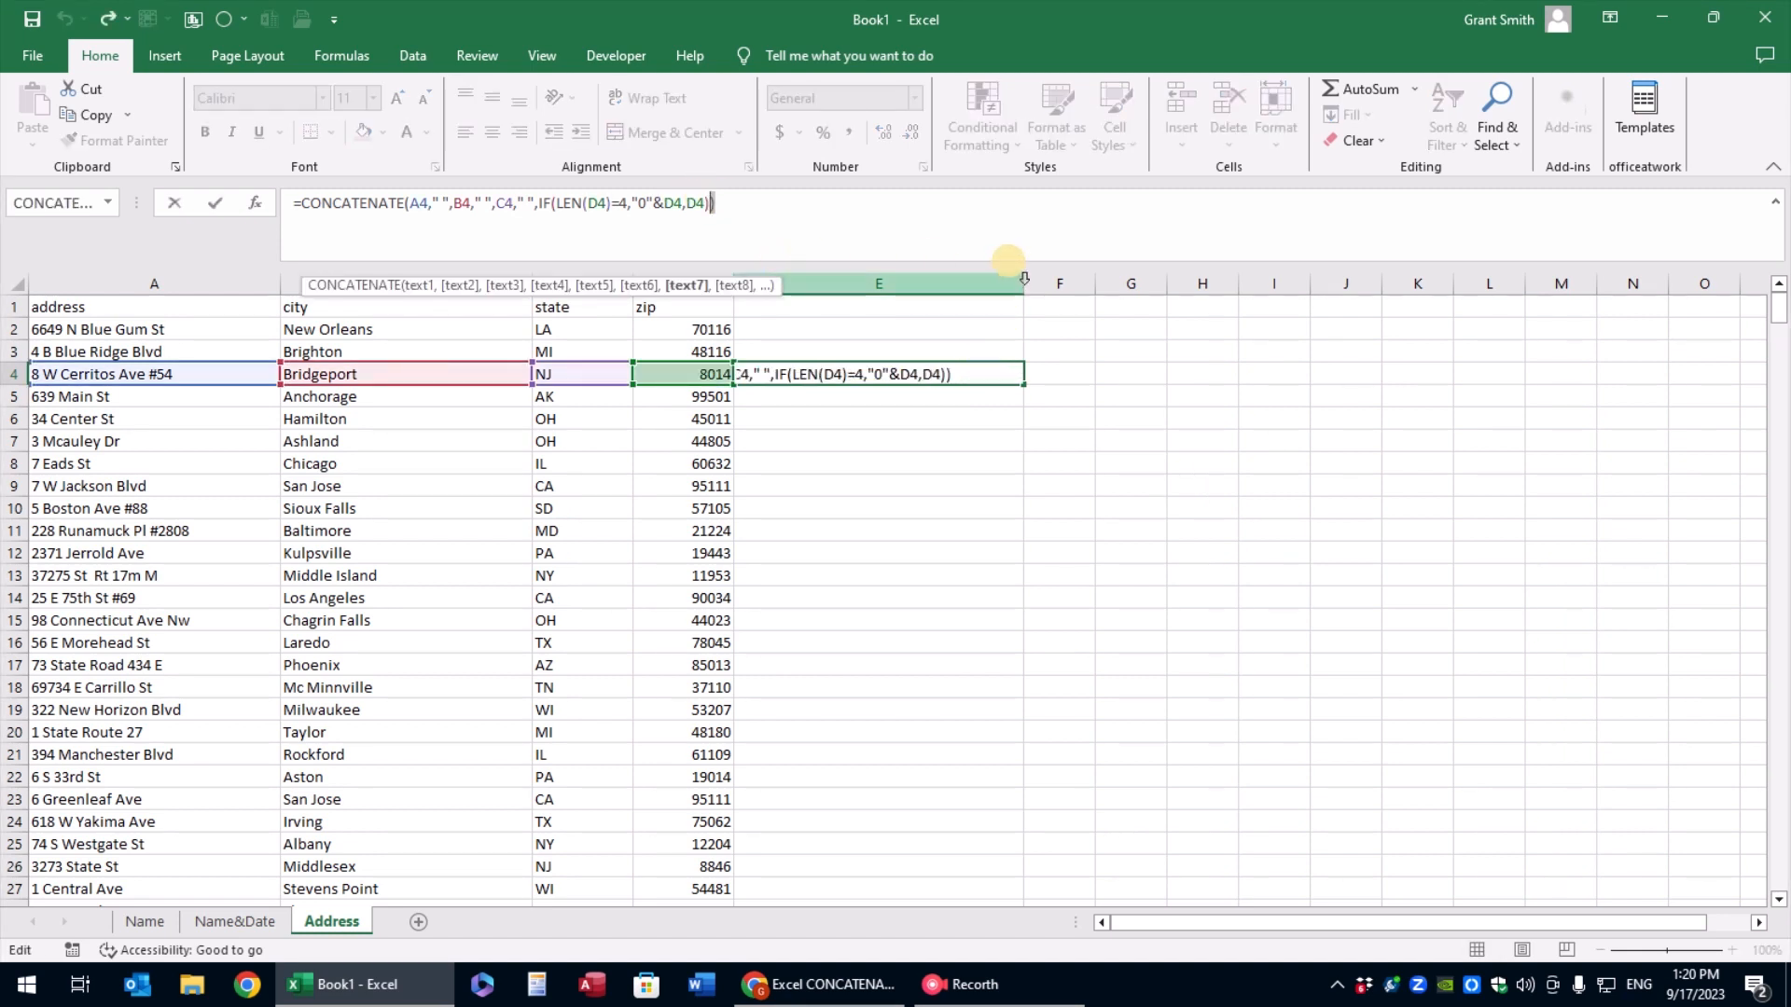
{"action": "key", "text": "Return"}
{"action": "left_click", "coordinate": [984, 371]}
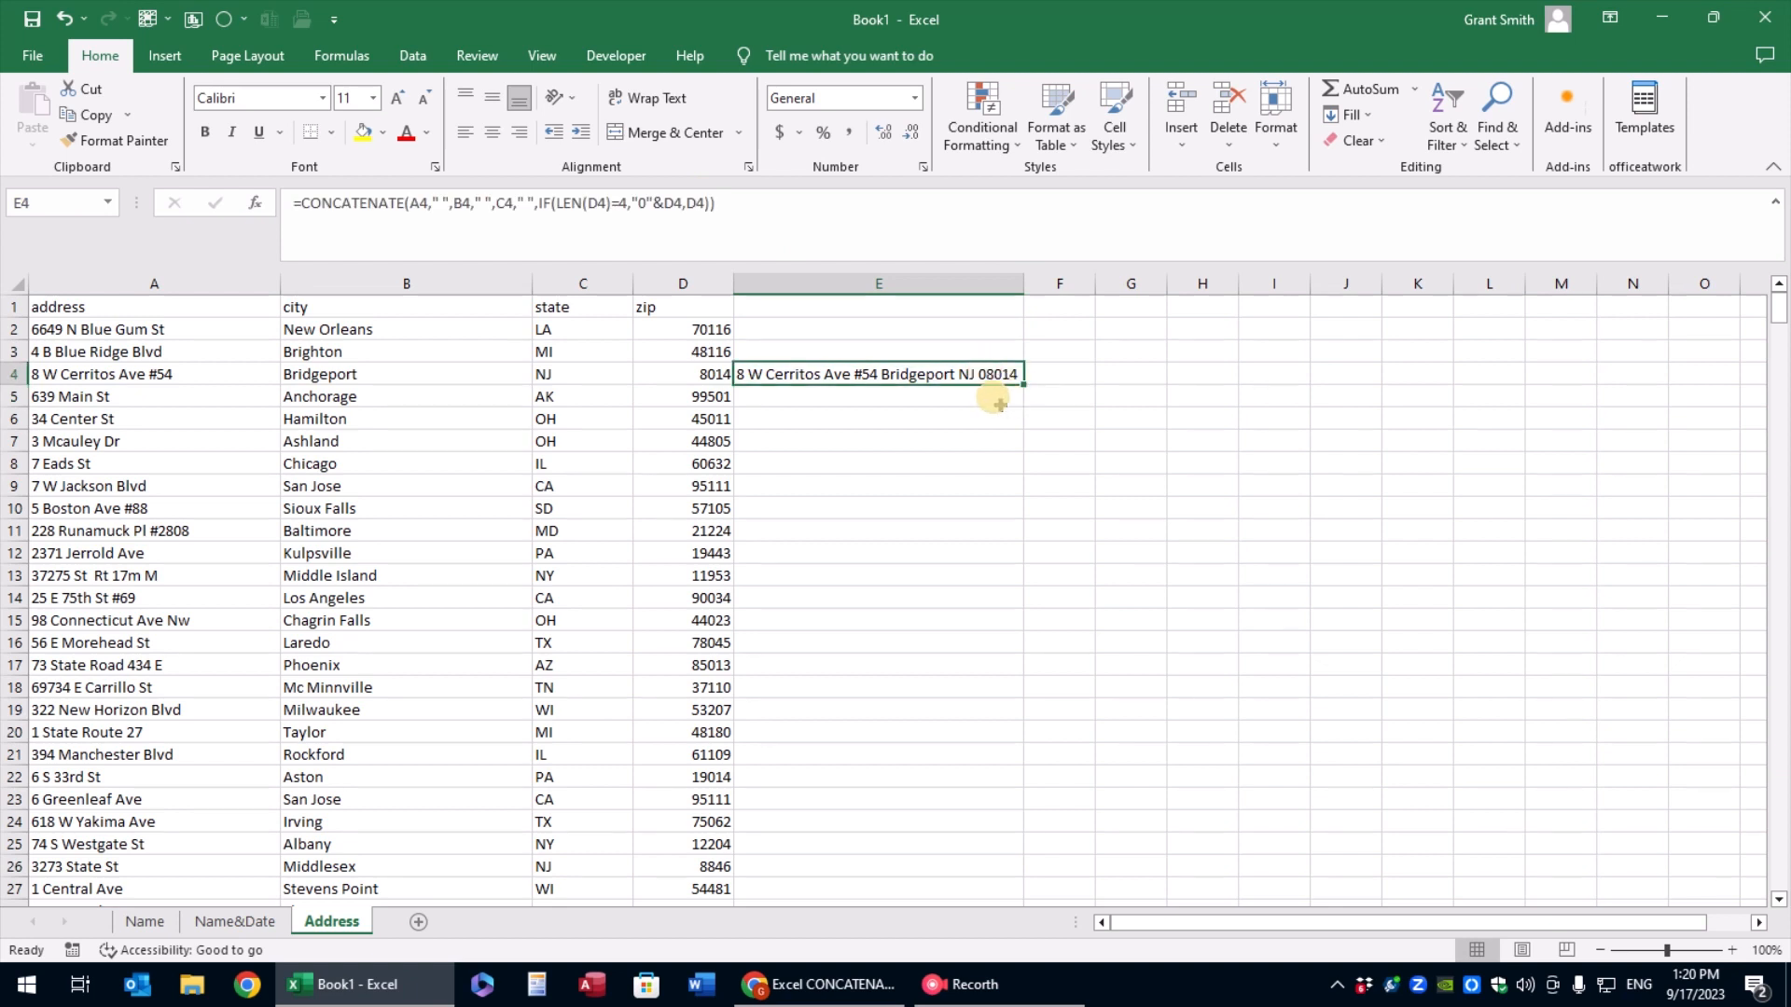
{"action": "left_click", "coordinate": [627, 203]}
{"action": "left_click_drag", "start_coordinate": [628, 204], "coordinate": [557, 203]}
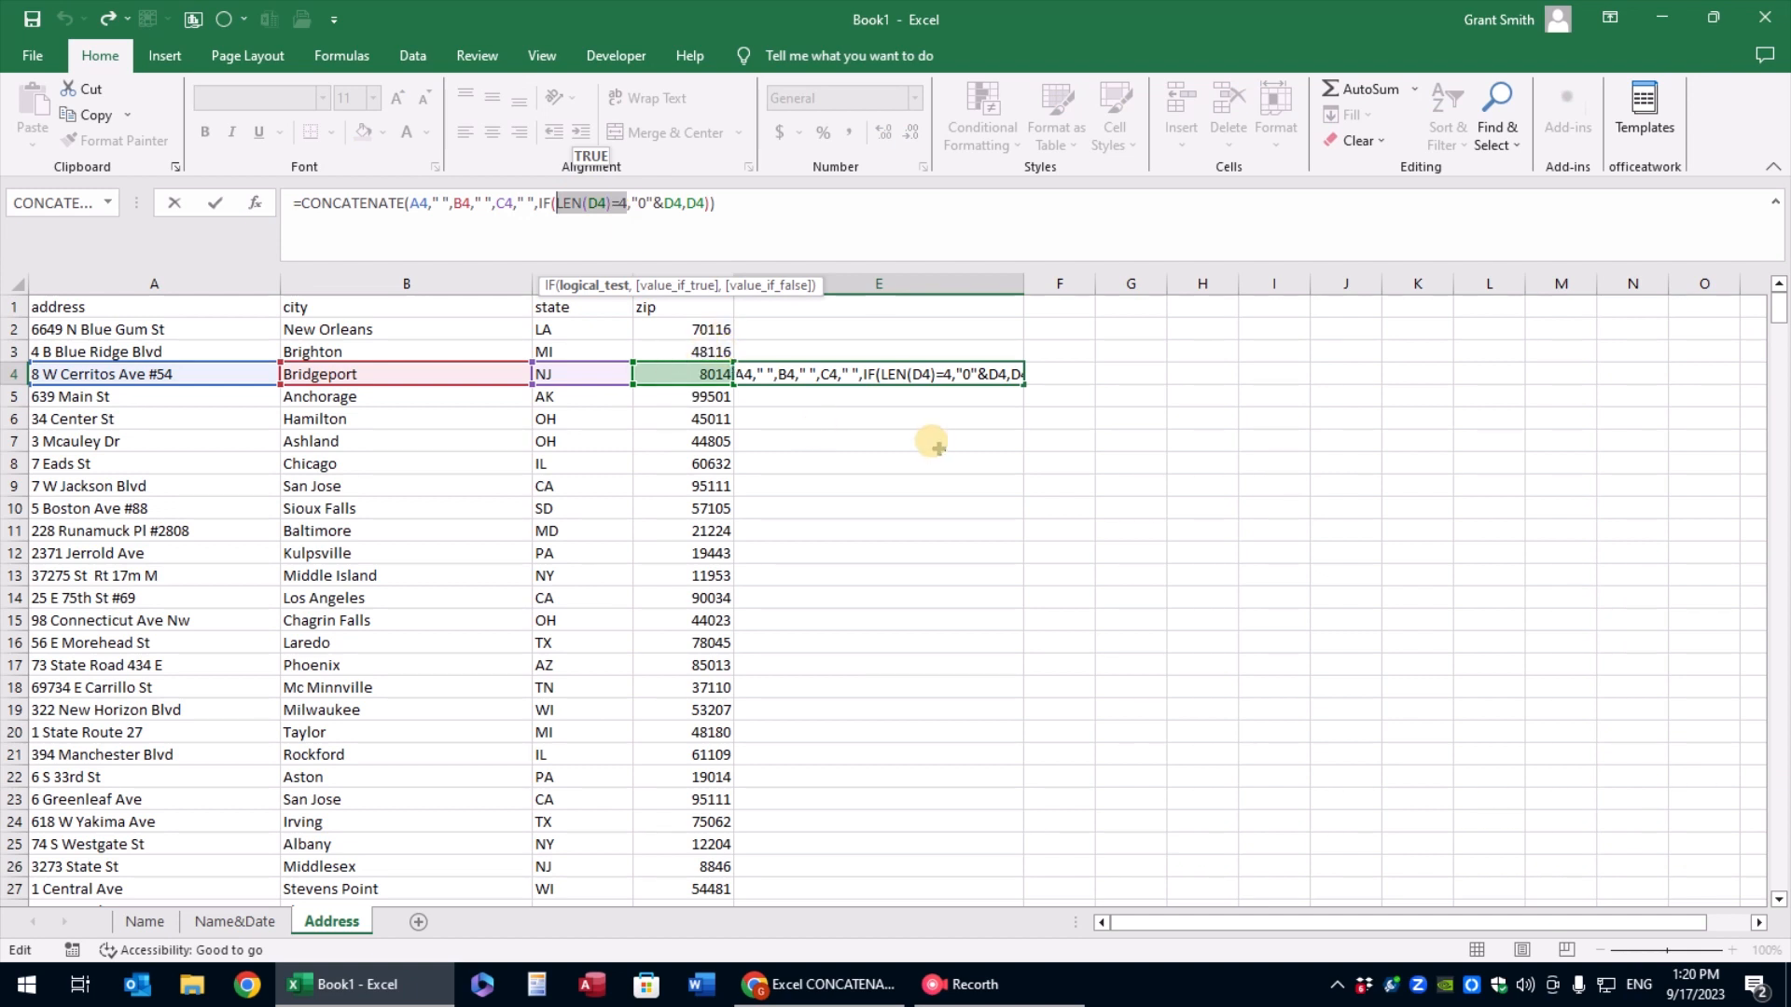
{"action": "key", "text": "ctrl+Return"}
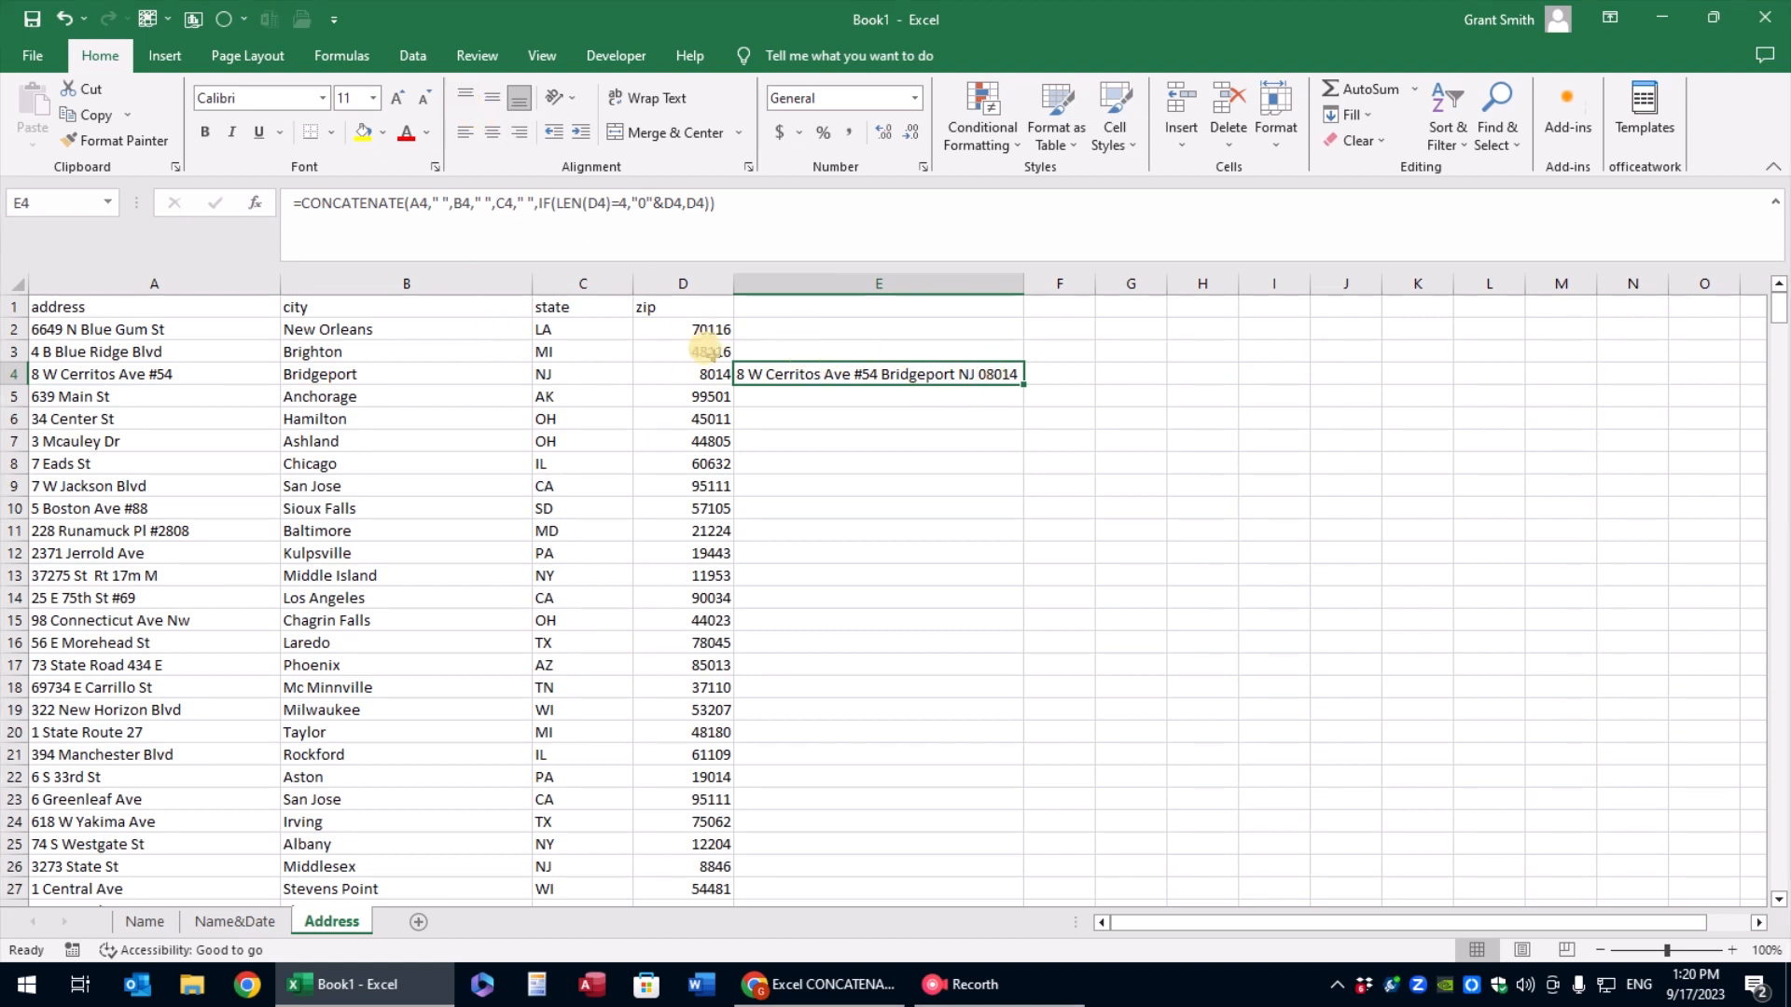
Widen column E further and replace the first " " separator in the E4 formula with CHAR(10)
{"action": "left_click_drag", "start_coordinate": [1023, 284], "coordinate": [1055, 283]}
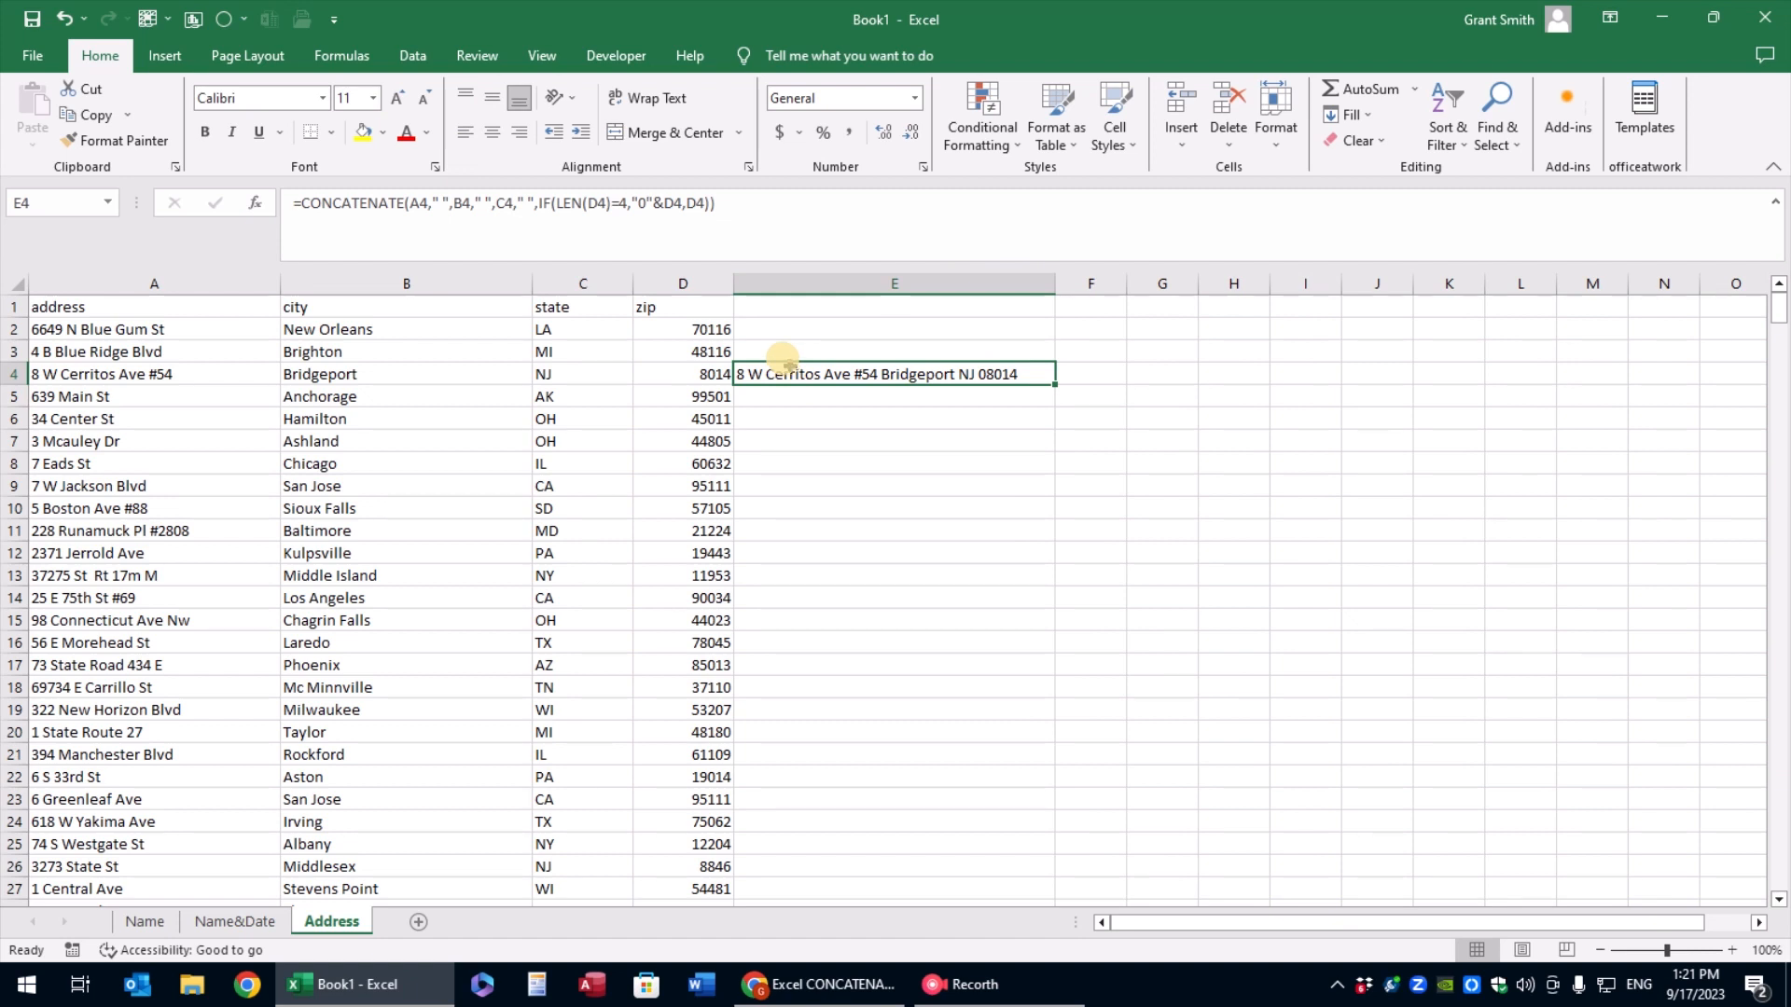
{"action": "left_click", "coordinate": [446, 202]}
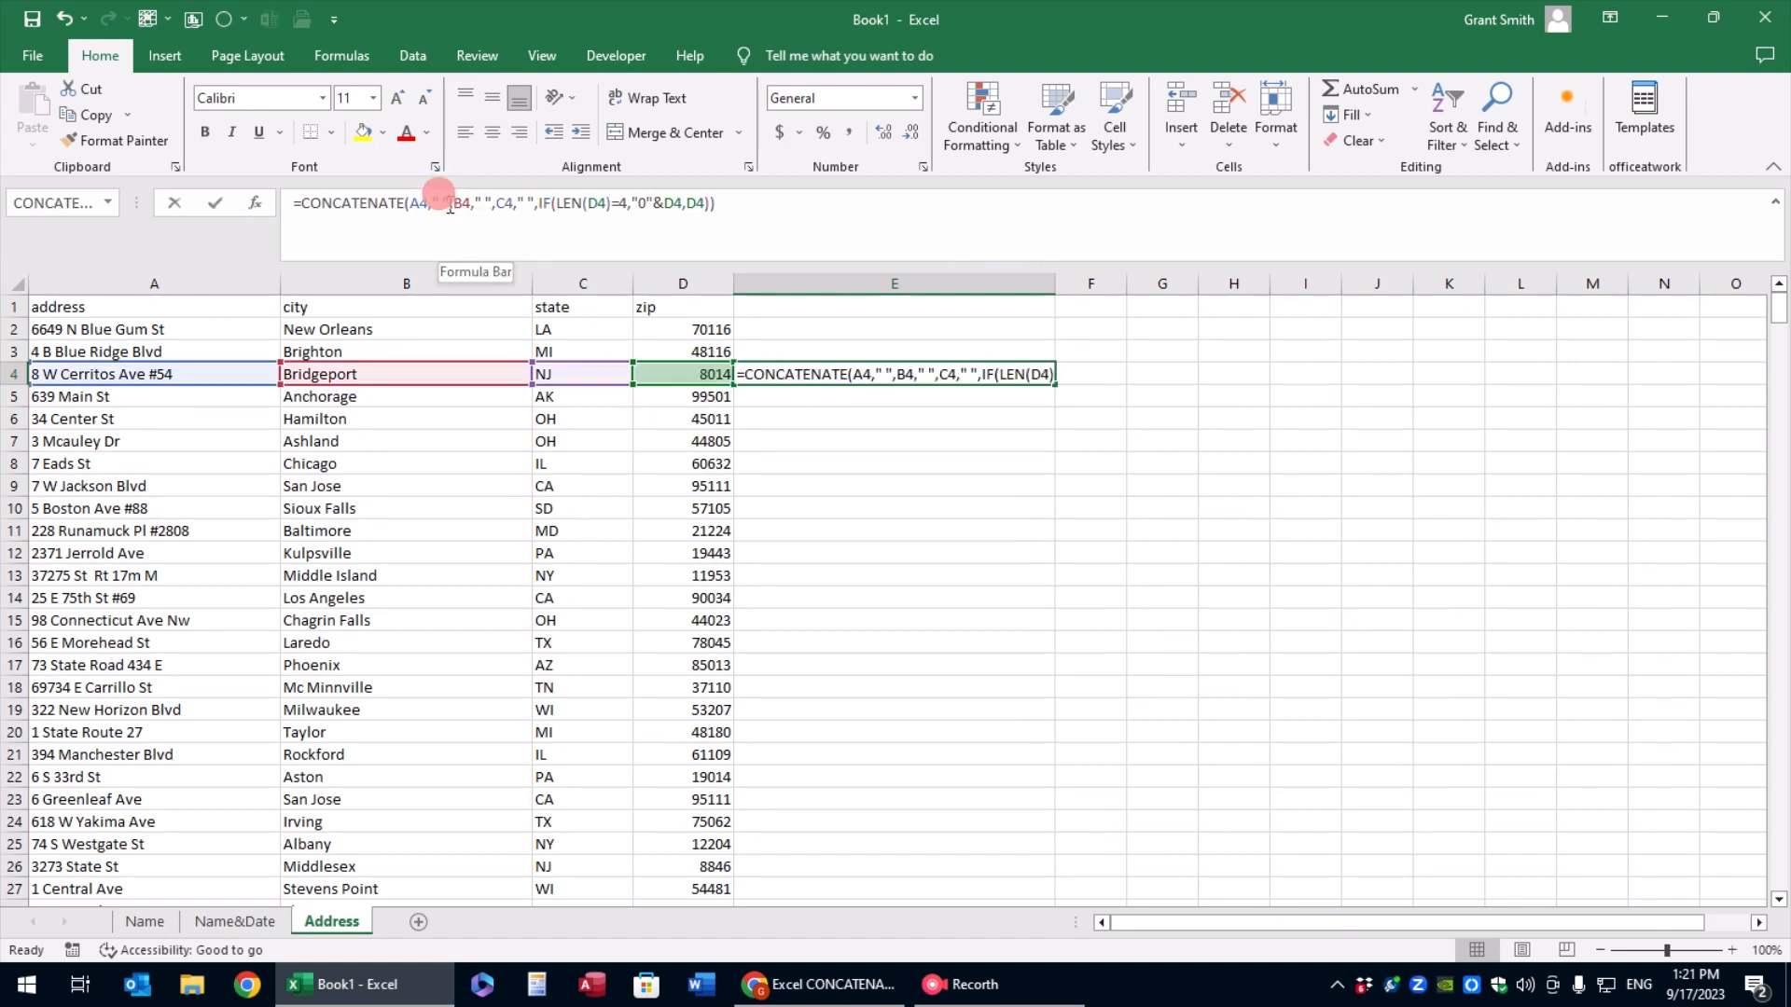
{"action": "left_click_drag", "start_coordinate": [449, 206], "coordinate": [432, 204]}
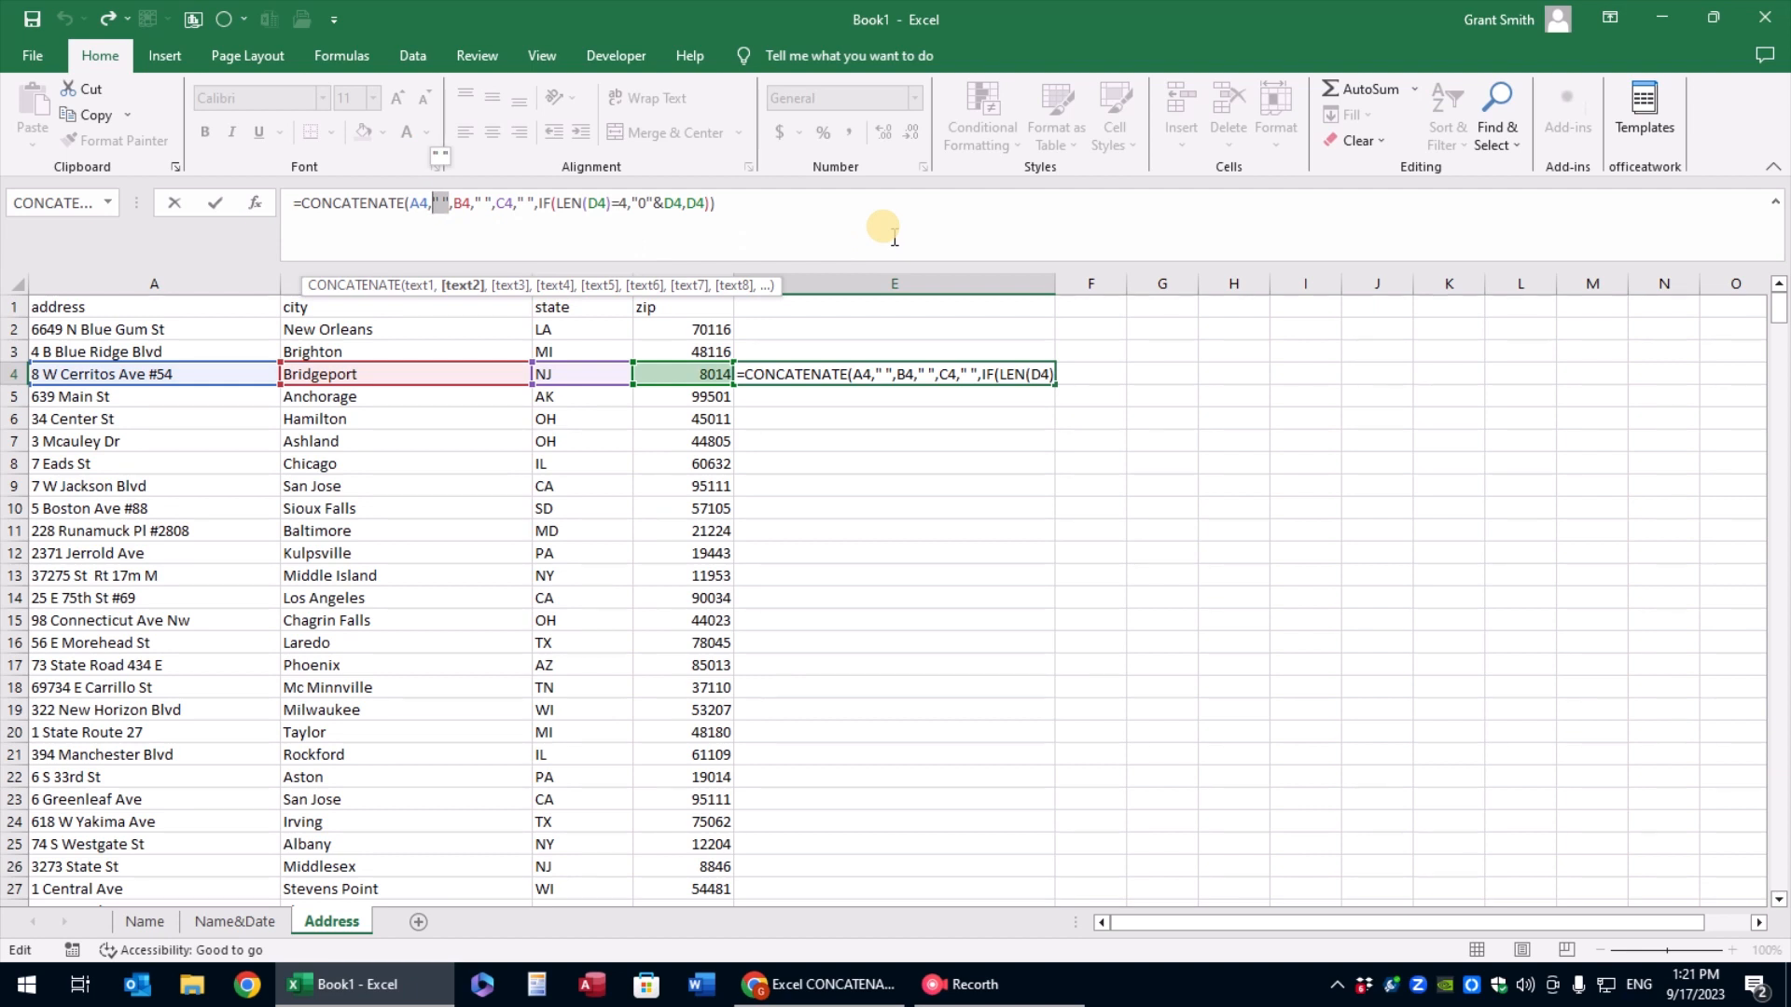
{"action": "type", "text": "char(10"}
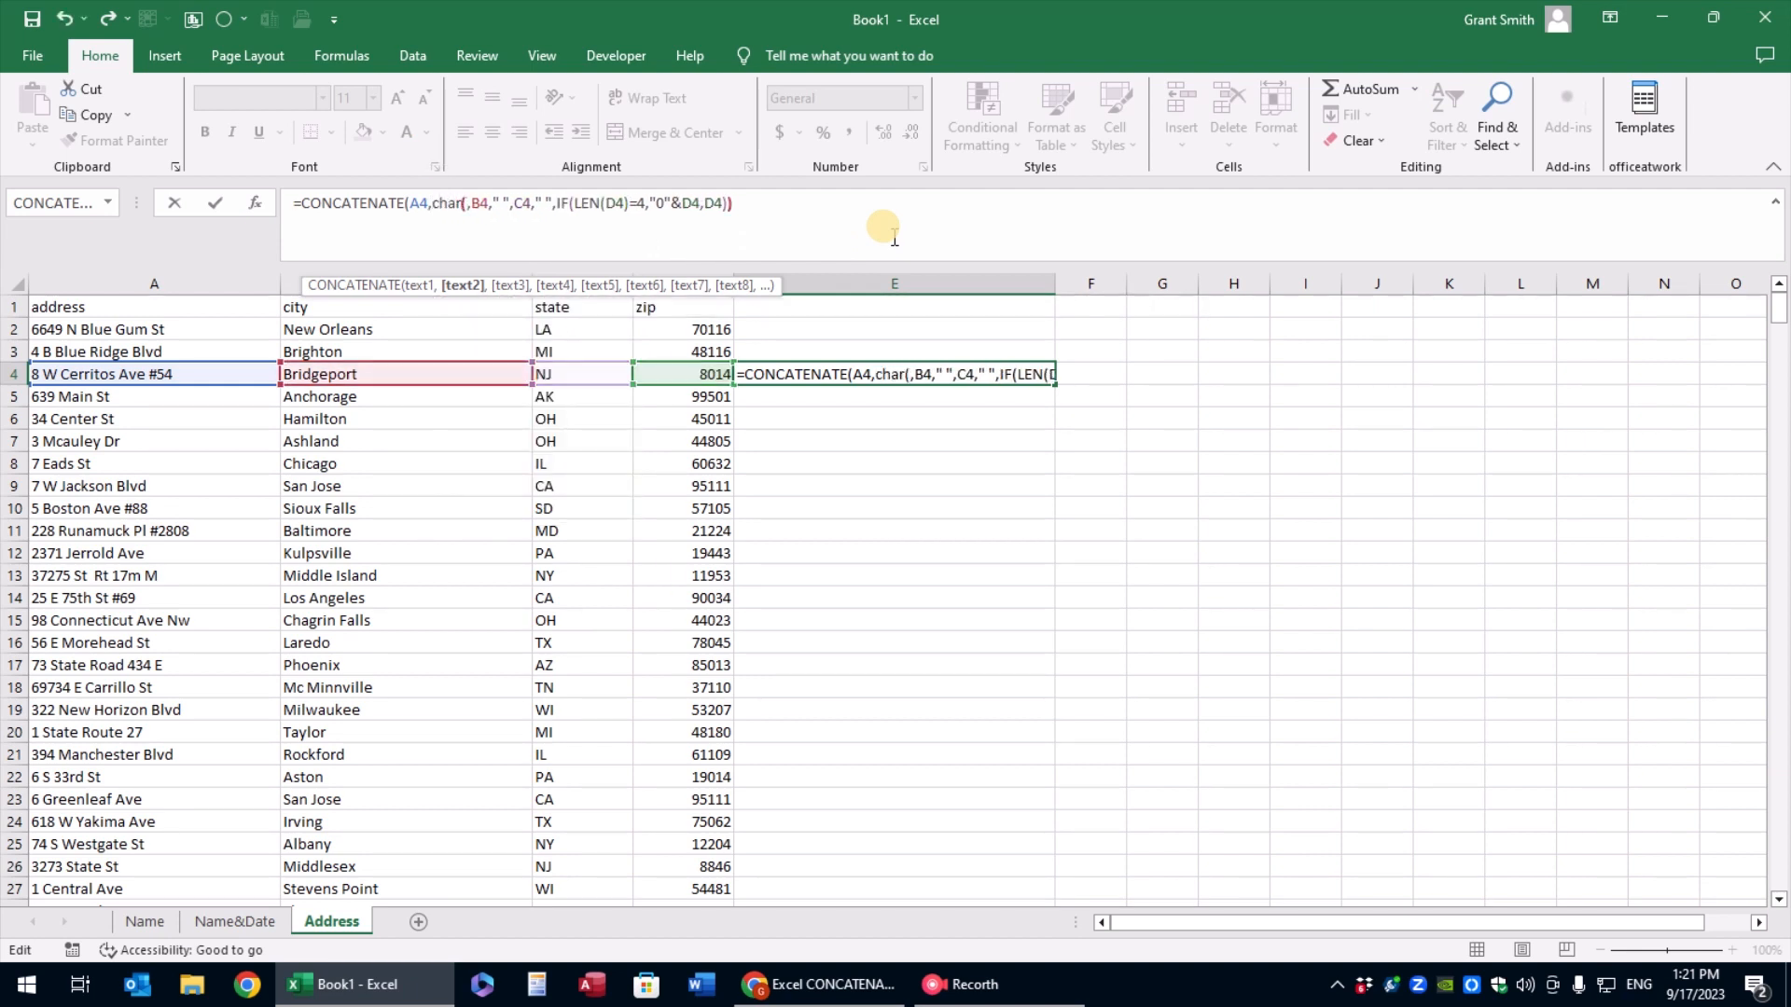
{"action": "type", "text": ")"}
Copy CHAR(10) over the two remaining " " separators in the E4 formula and commit it
{"action": "key", "text": "shift+Left"}
{"action": "key", "text": "shift+Left"}
{"action": "key", "text": "shift+Left"}
{"action": "key", "text": "shift+Left"}
{"action": "key", "text": "shift+Left"}
{"action": "key", "text": "shift+Left"}
{"action": "key", "text": "shift+Left"}
{"action": "key", "text": "shift+Left"}
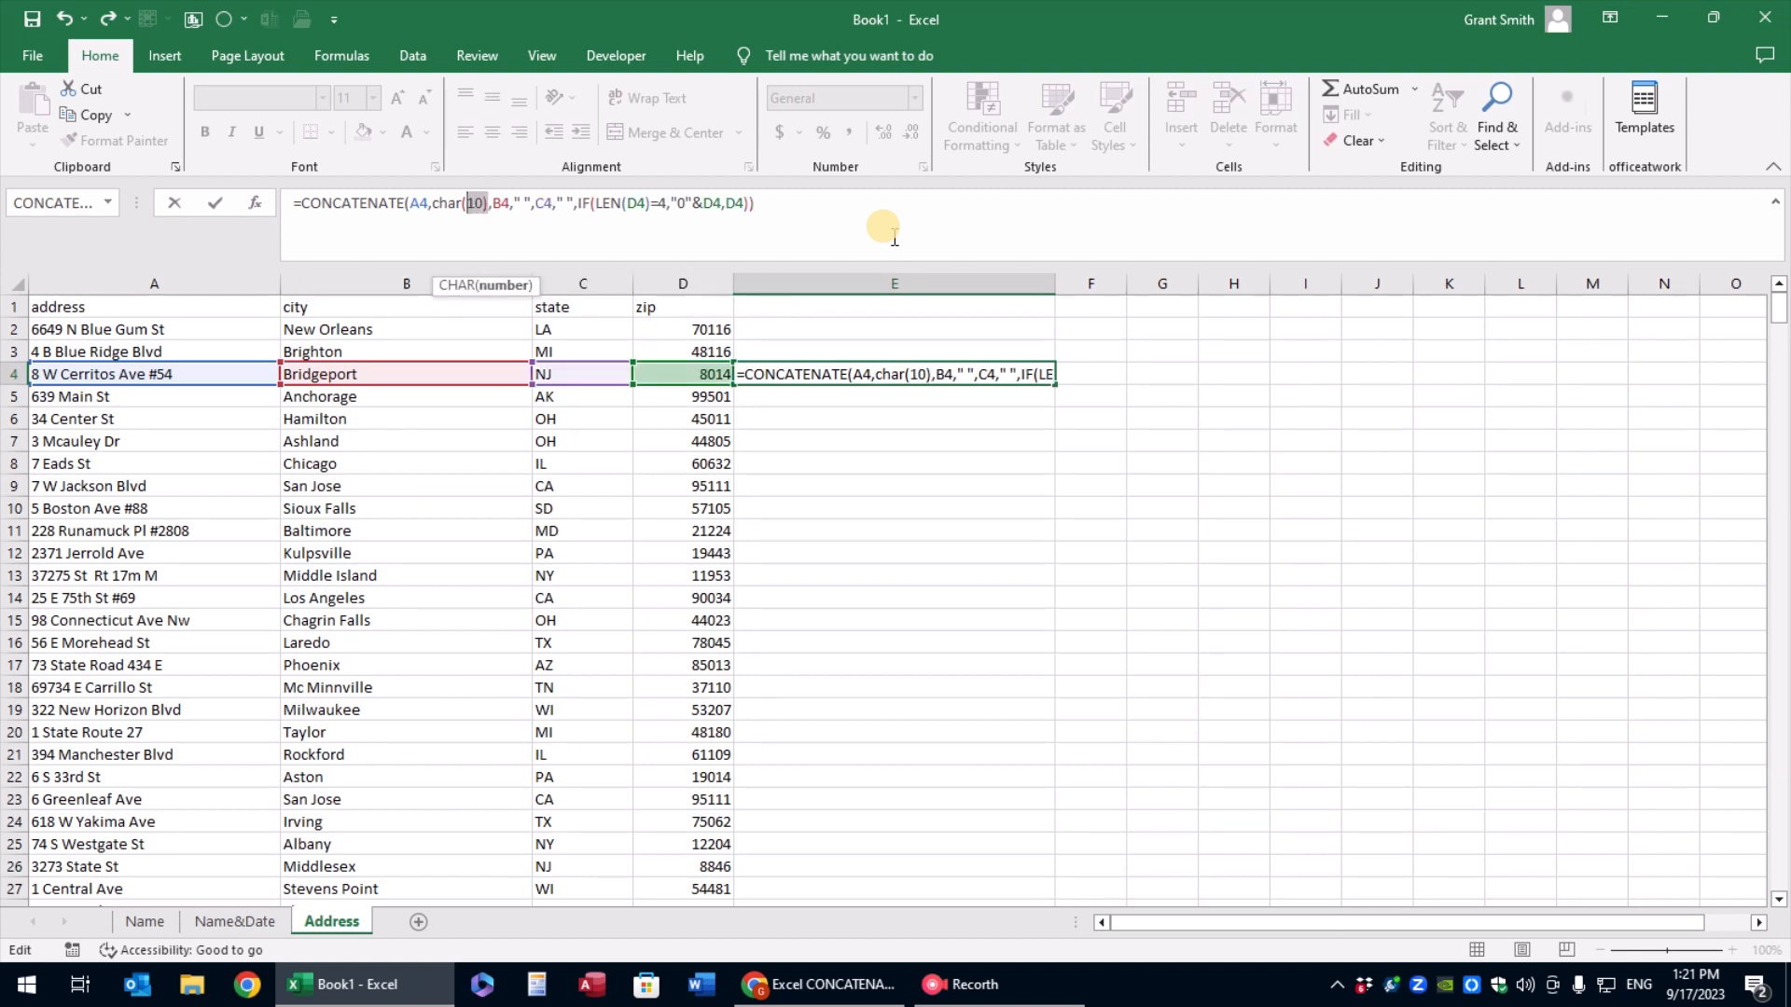
{"action": "key", "text": "ctrl+c"}
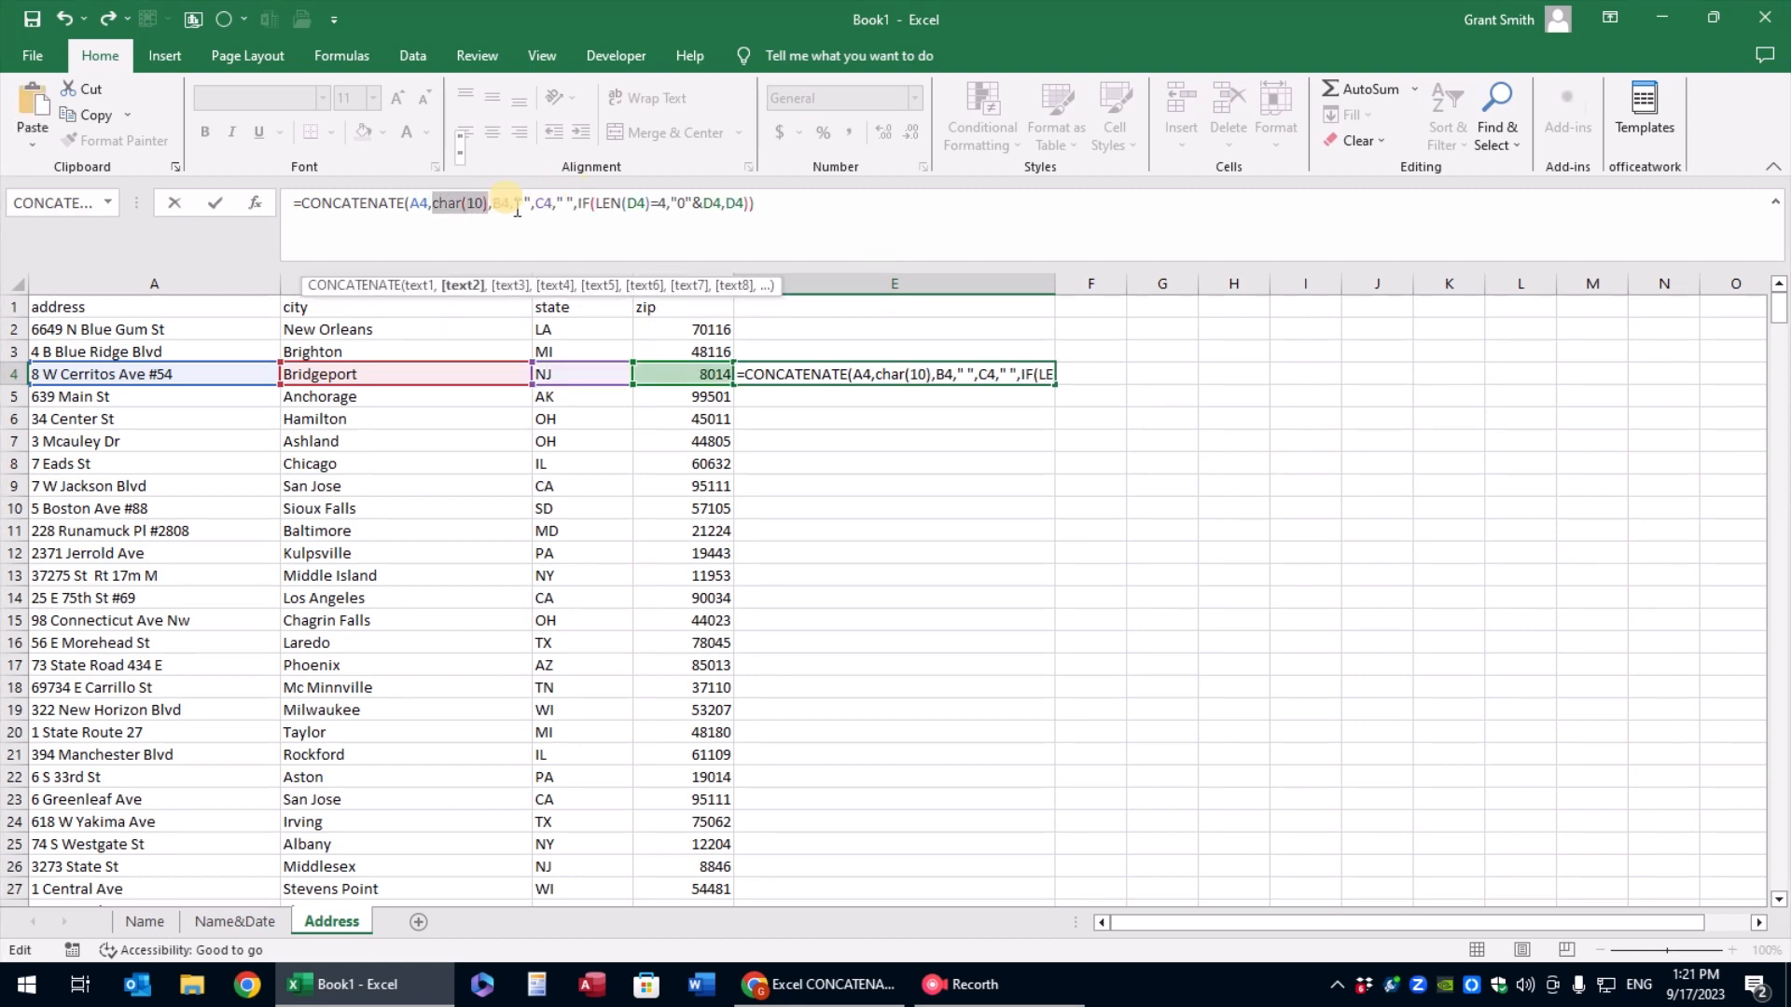
{"action": "left_click_drag", "start_coordinate": [529, 204], "coordinate": [615, 204]}
{"action": "key", "text": "ctrl+v"}
{"action": "key", "text": "ctrl+v"}
{"action": "key", "text": "ctrl+Return"}
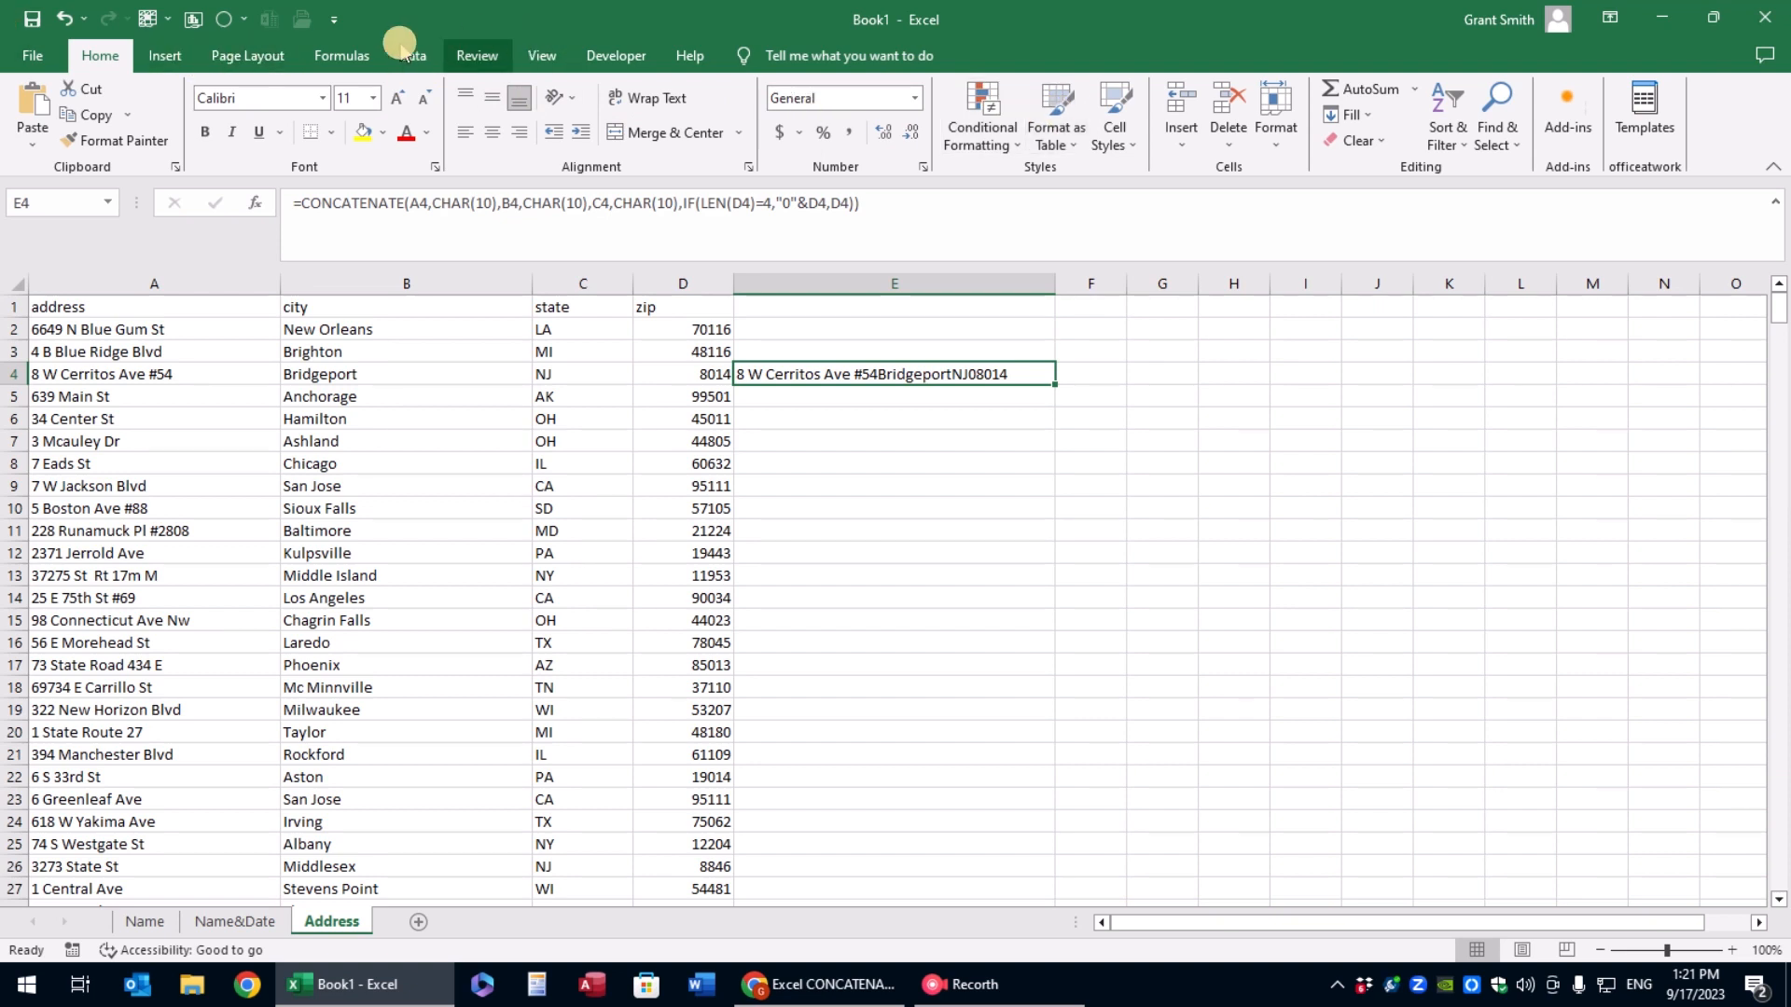
Turn on text wrapping for E4 and check its CHAR(10) arguments, leaving the formula as it is
{"action": "left_click", "coordinate": [656, 98]}
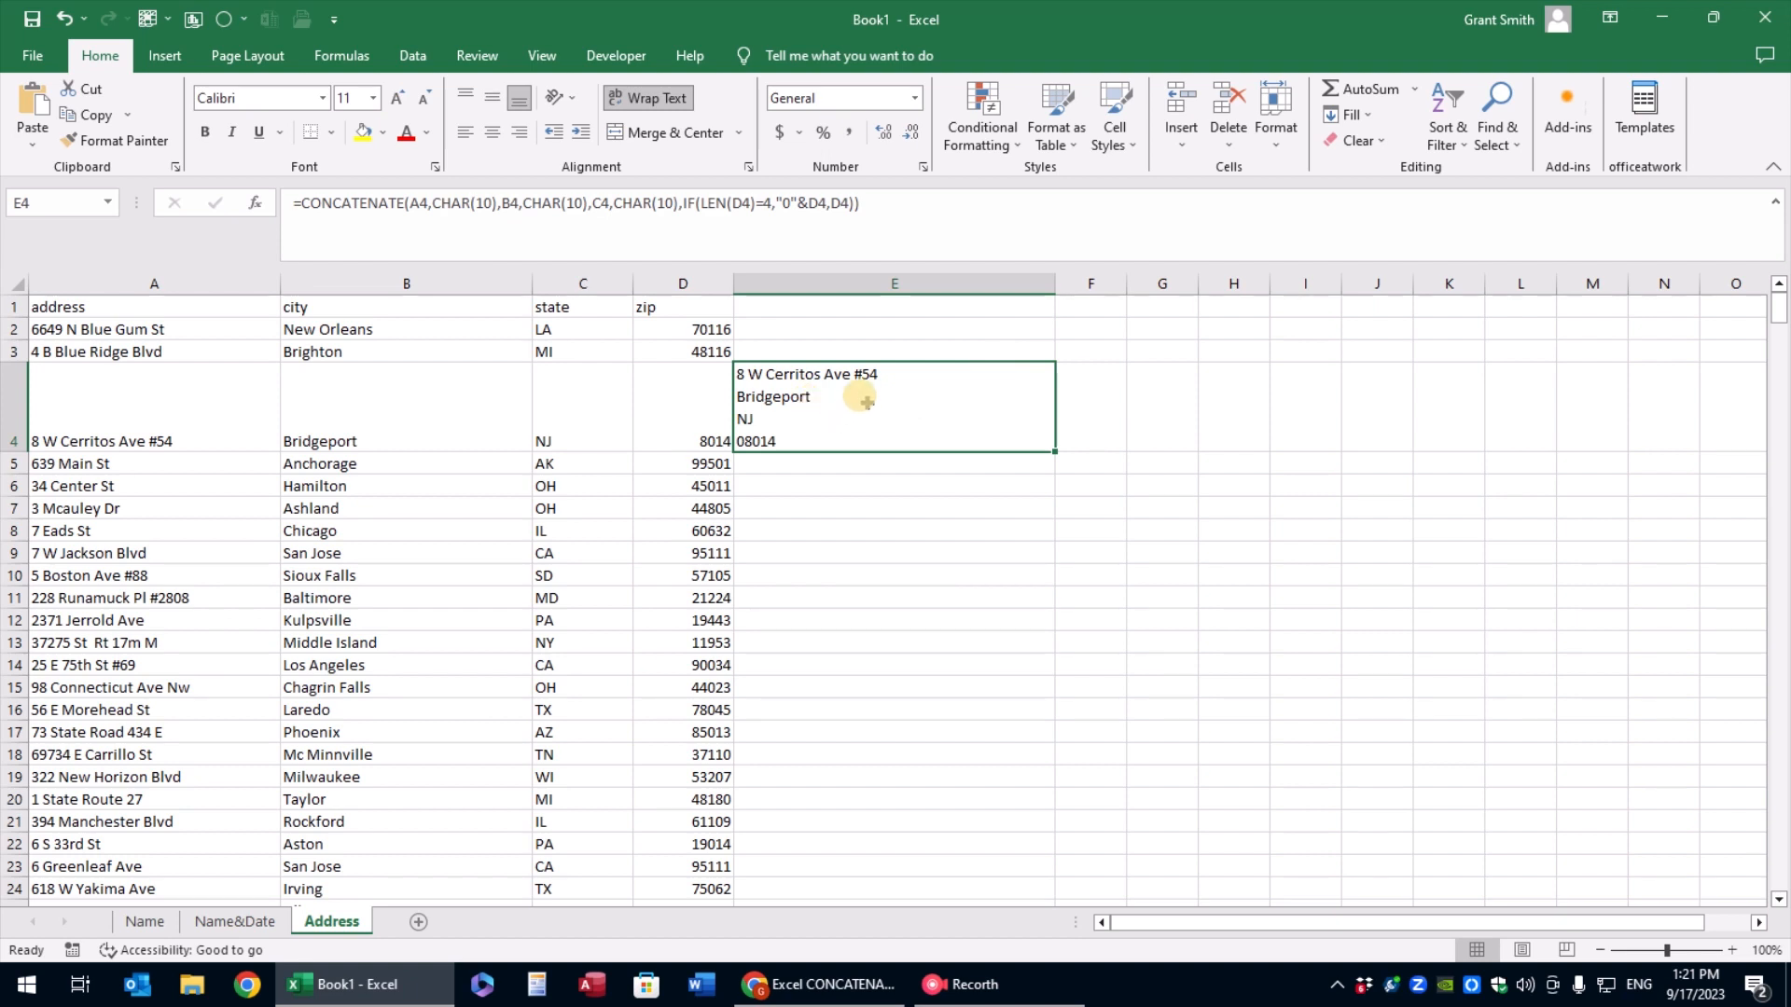
{"action": "left_click", "coordinate": [676, 203]}
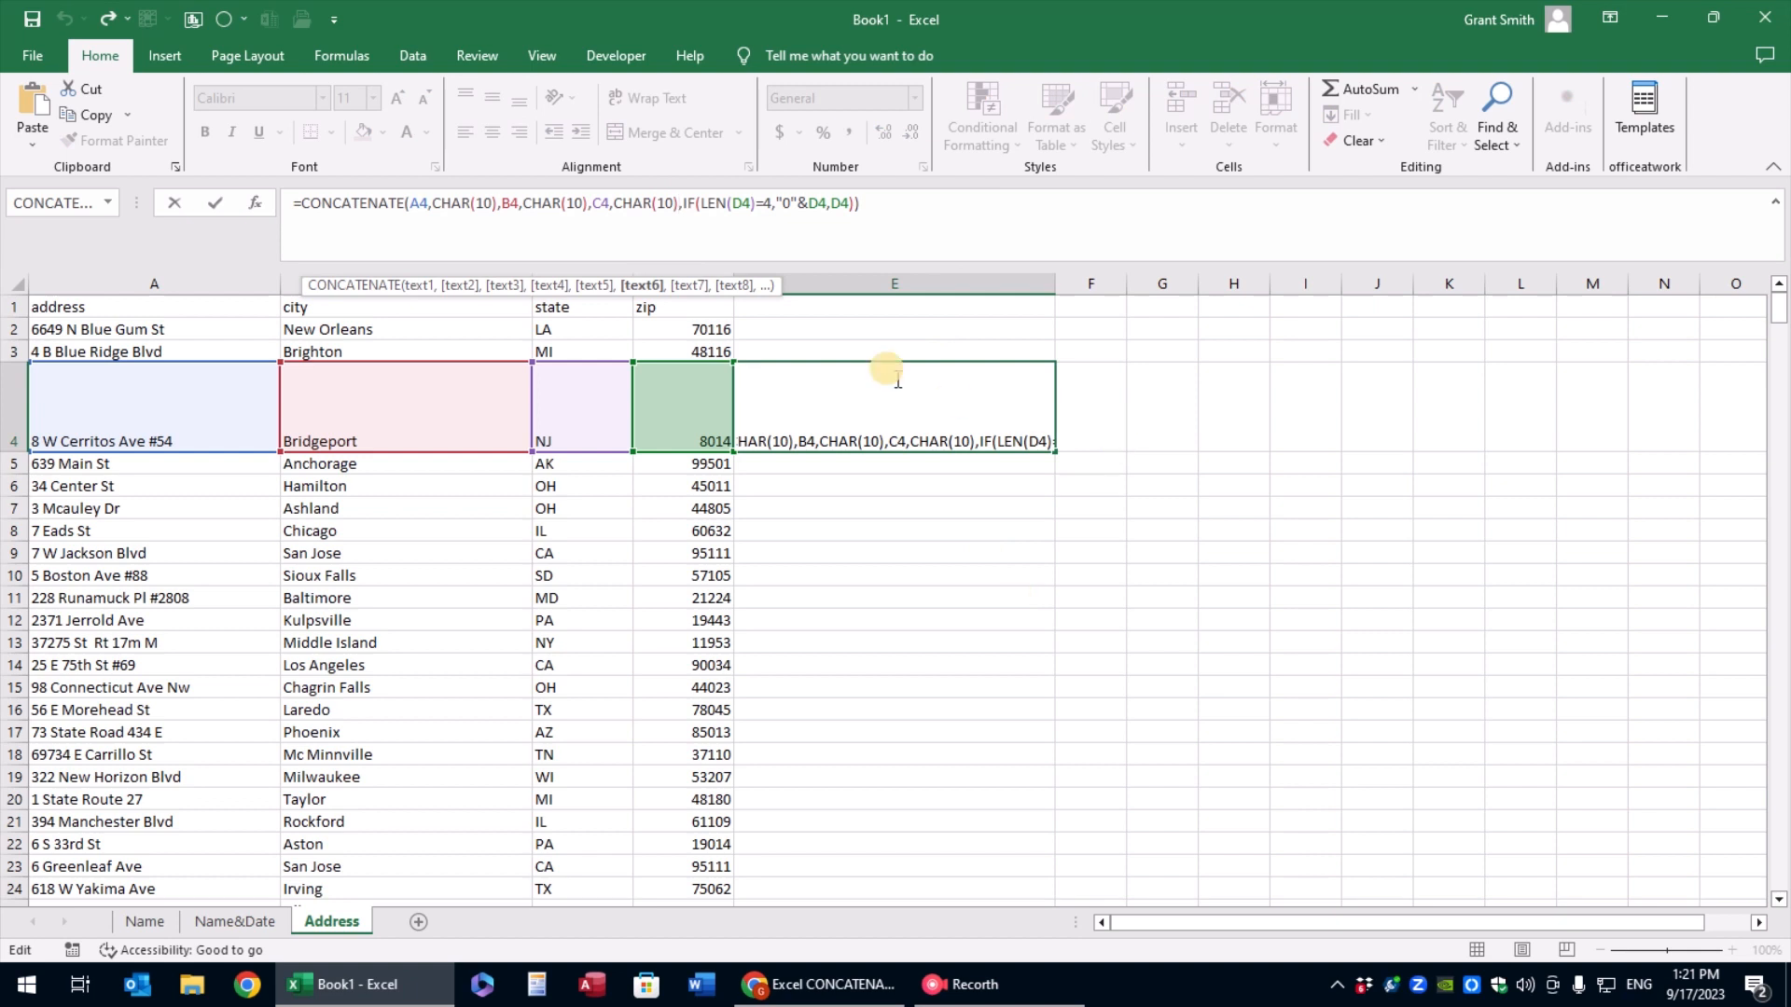
{"action": "key", "text": "Escape"}
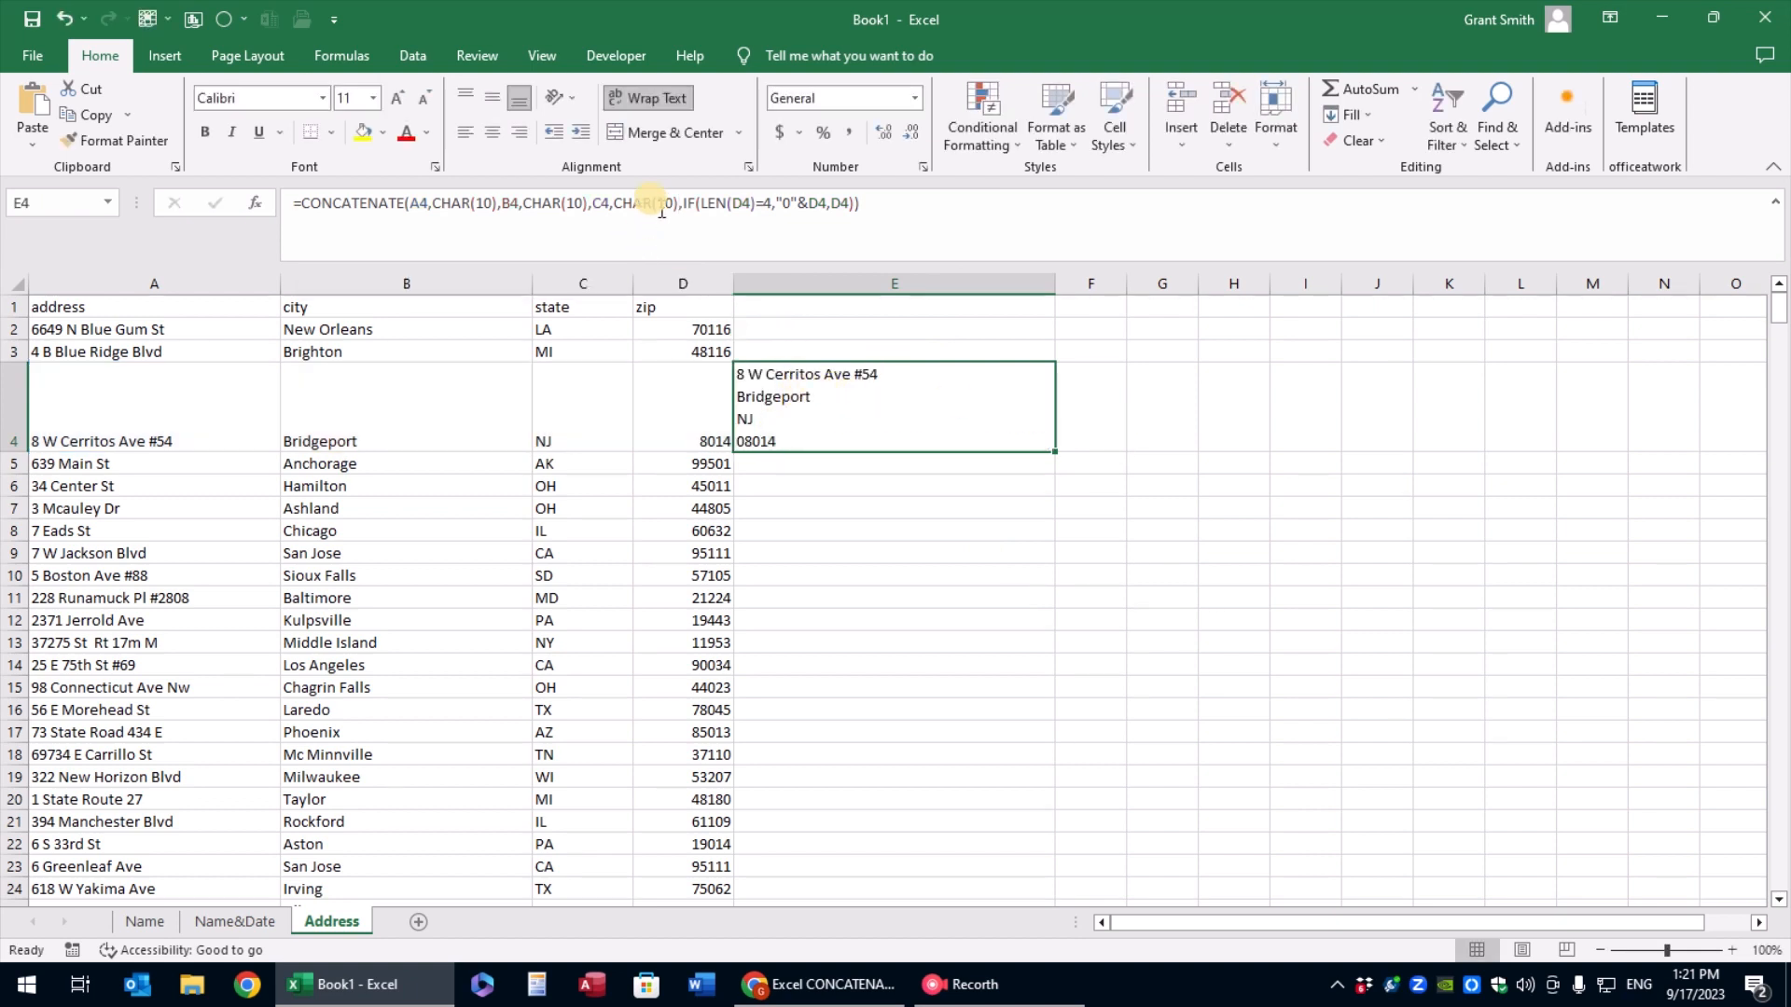
Replace the last two CHAR(10) separators in the E4 formula with ", " and autofit the height of row 4
{"action": "left_click_drag", "start_coordinate": [678, 203], "coordinate": [613, 207]}
{"action": "type", "text": "\", \""}
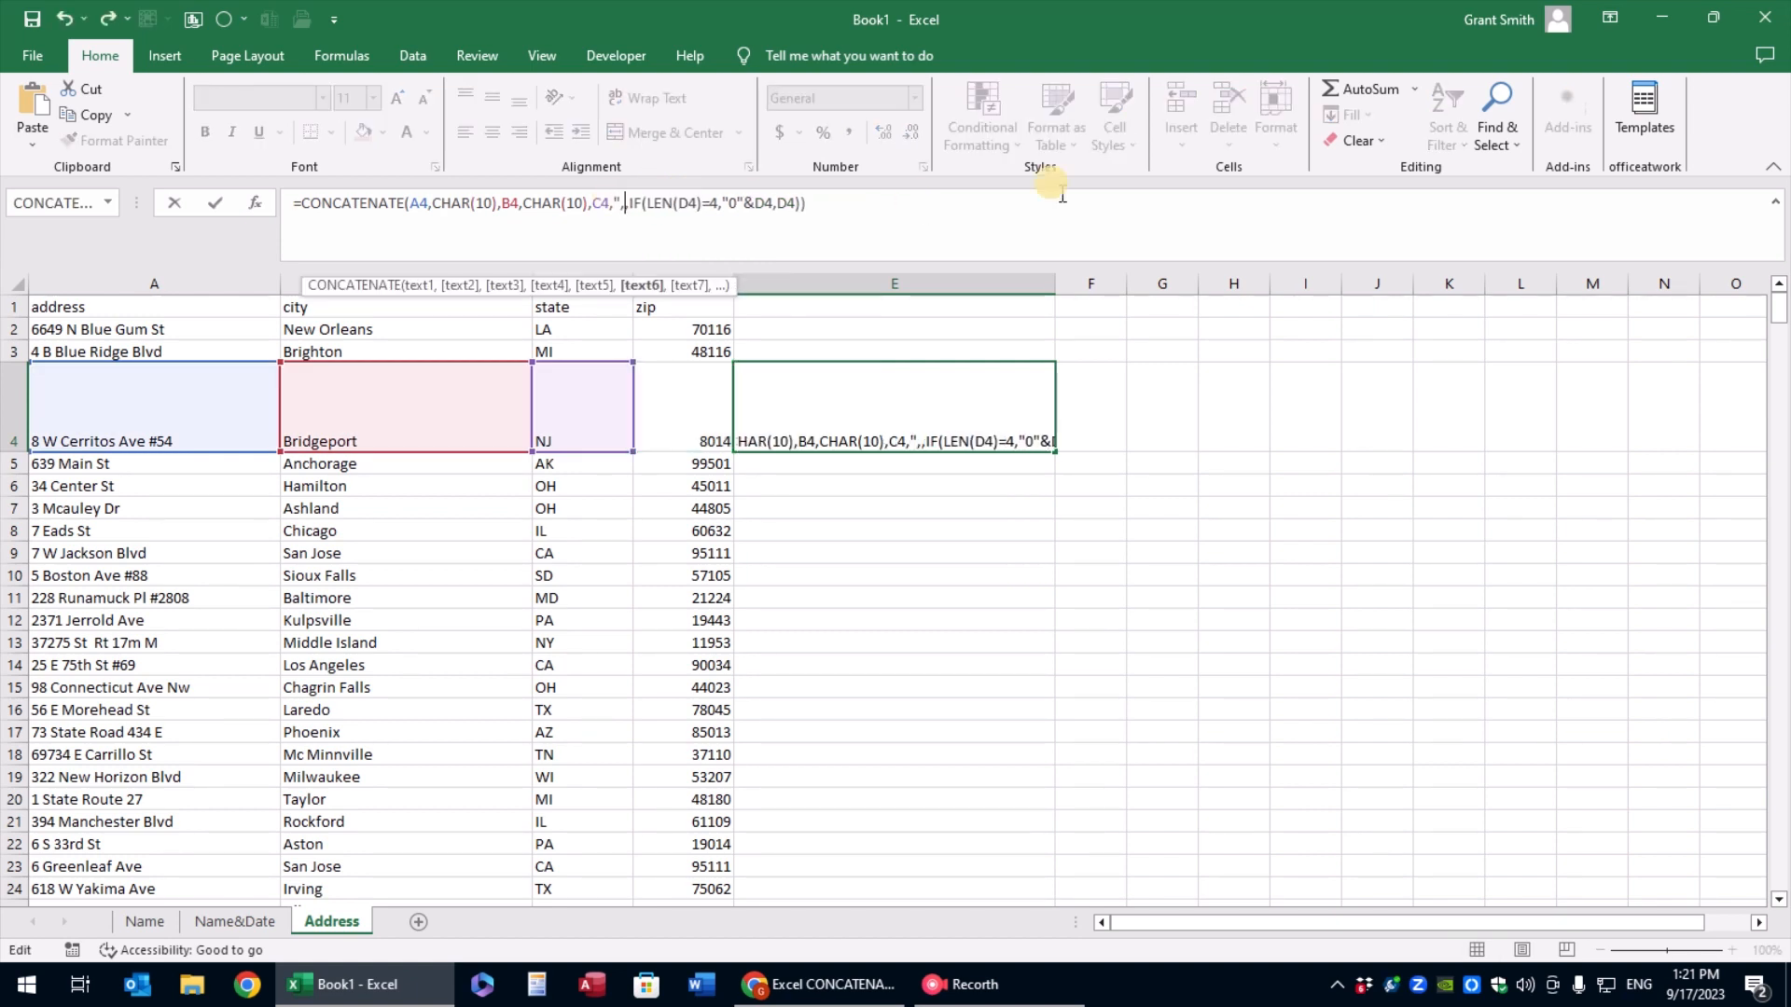
{"action": "key", "text": "ctrl+Return"}
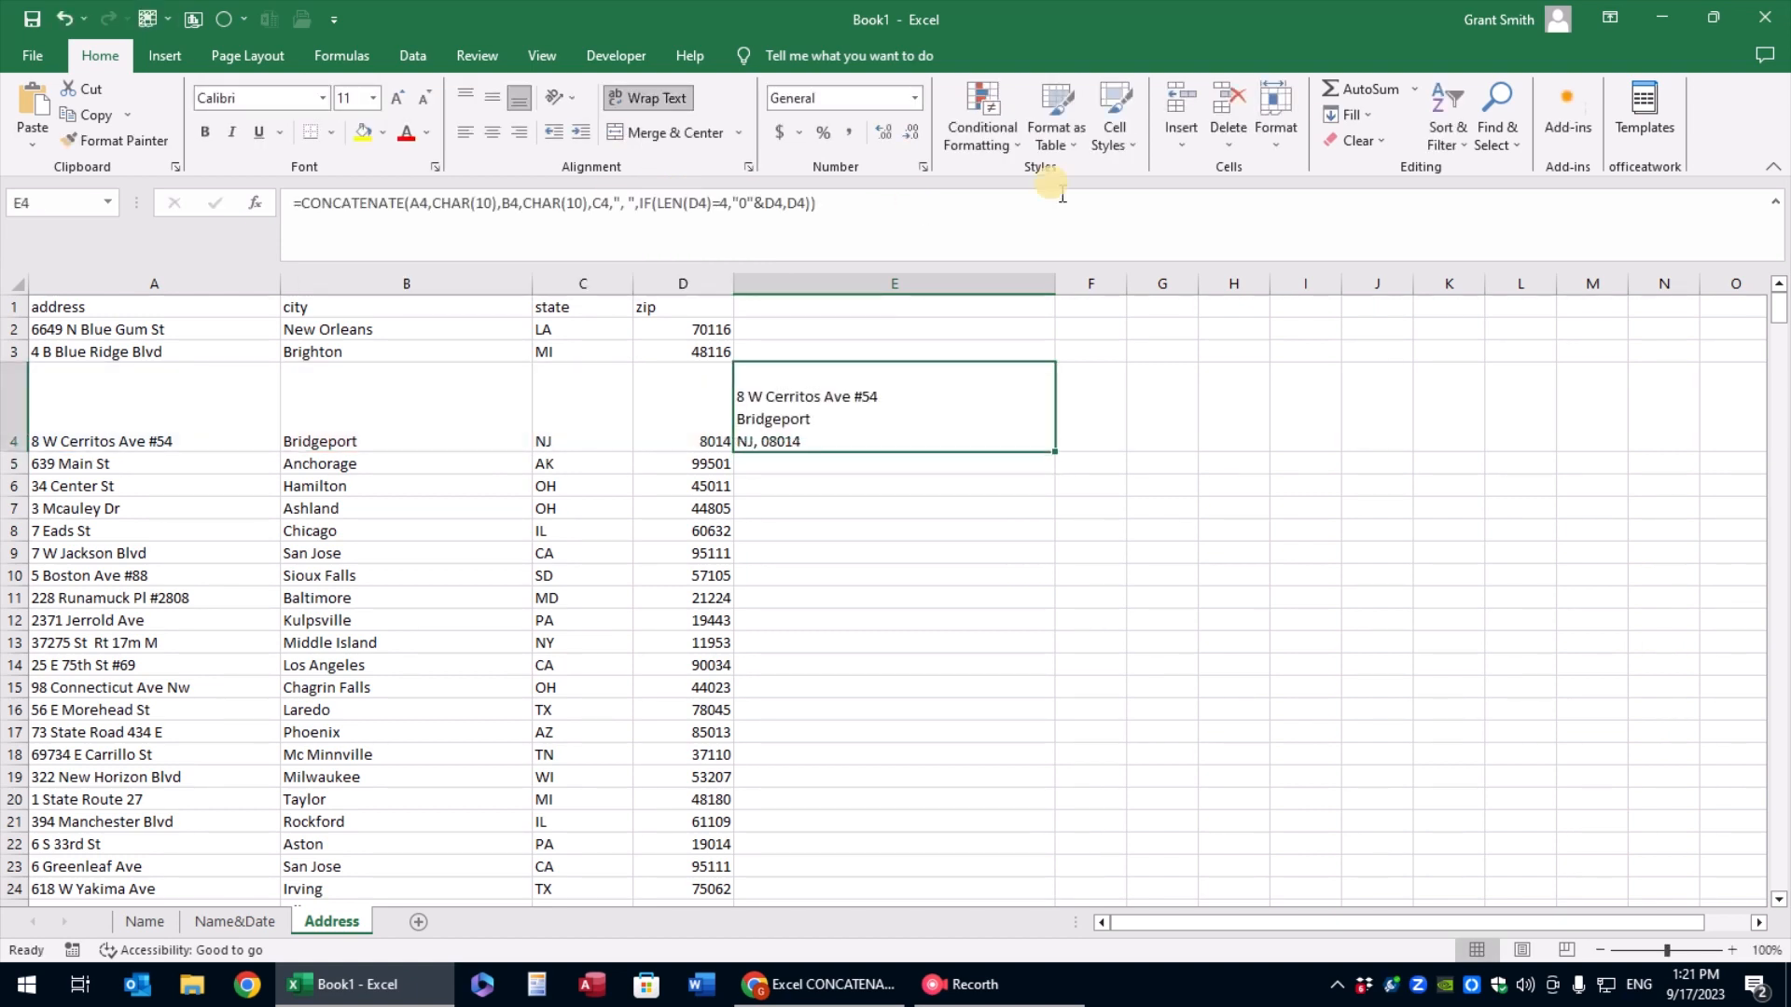
{"action": "left_click_drag", "start_coordinate": [586, 204], "coordinate": [523, 204]}
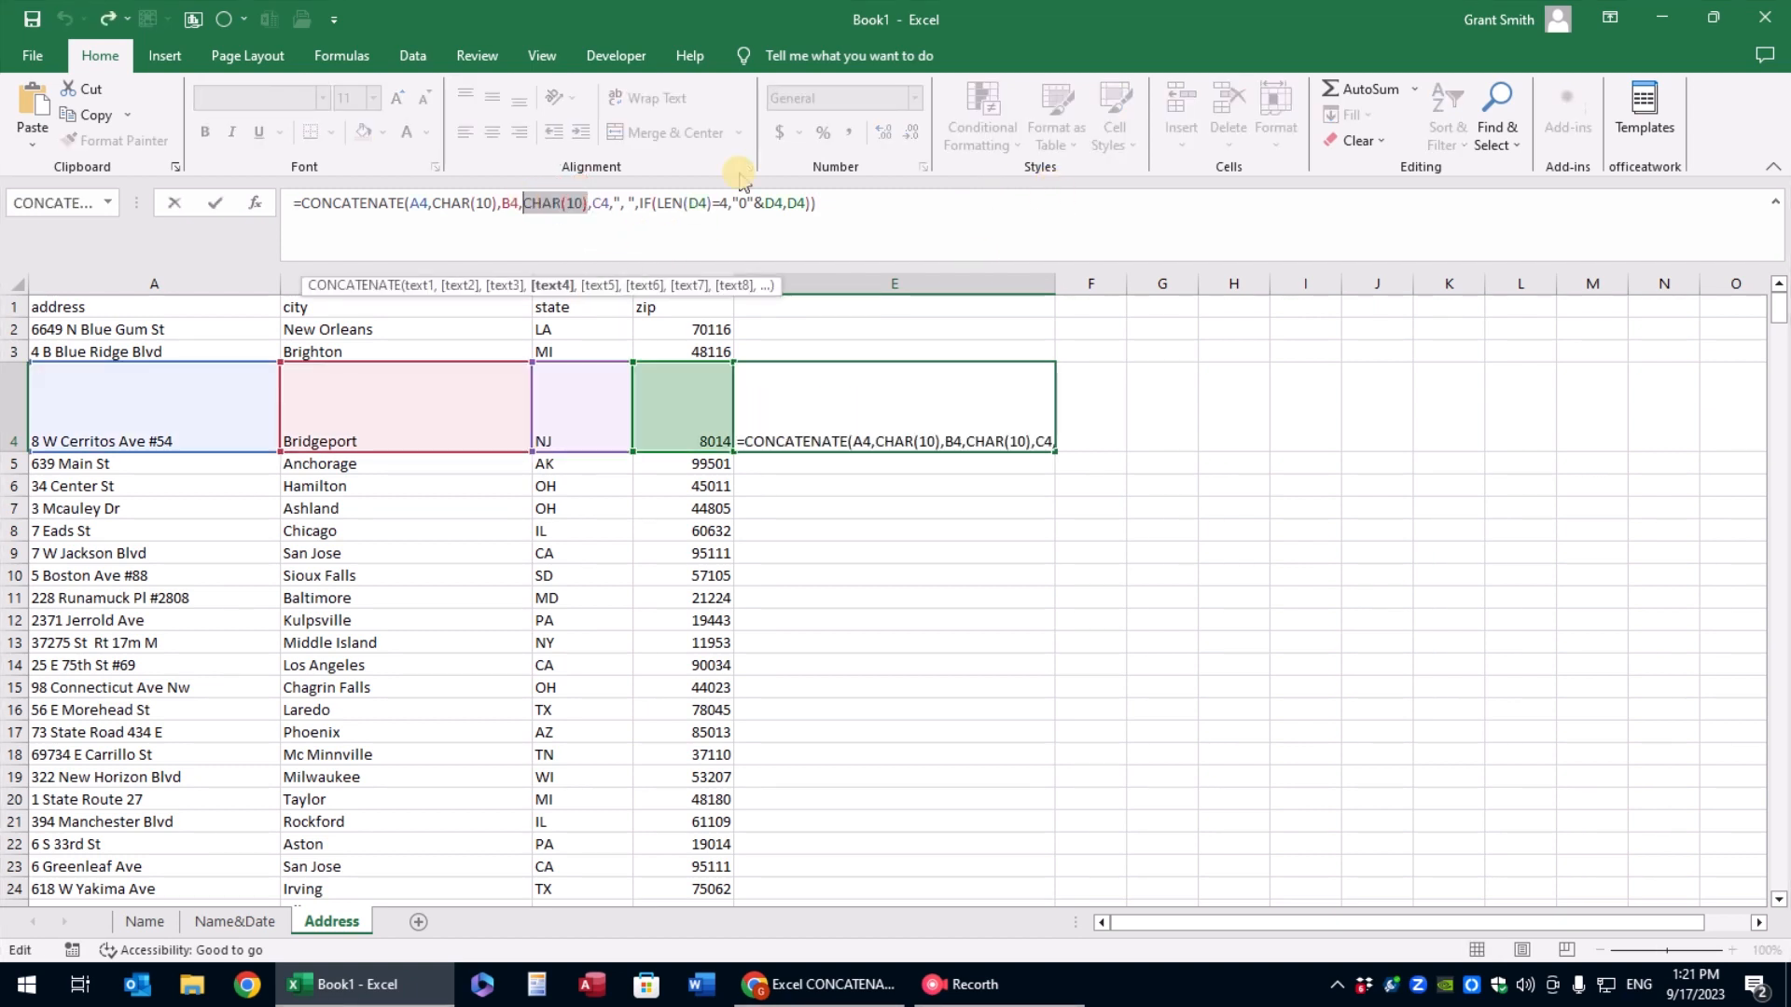
{"action": "type", "text": "\", \""}
{"action": "key", "text": "ctrl+Return"}
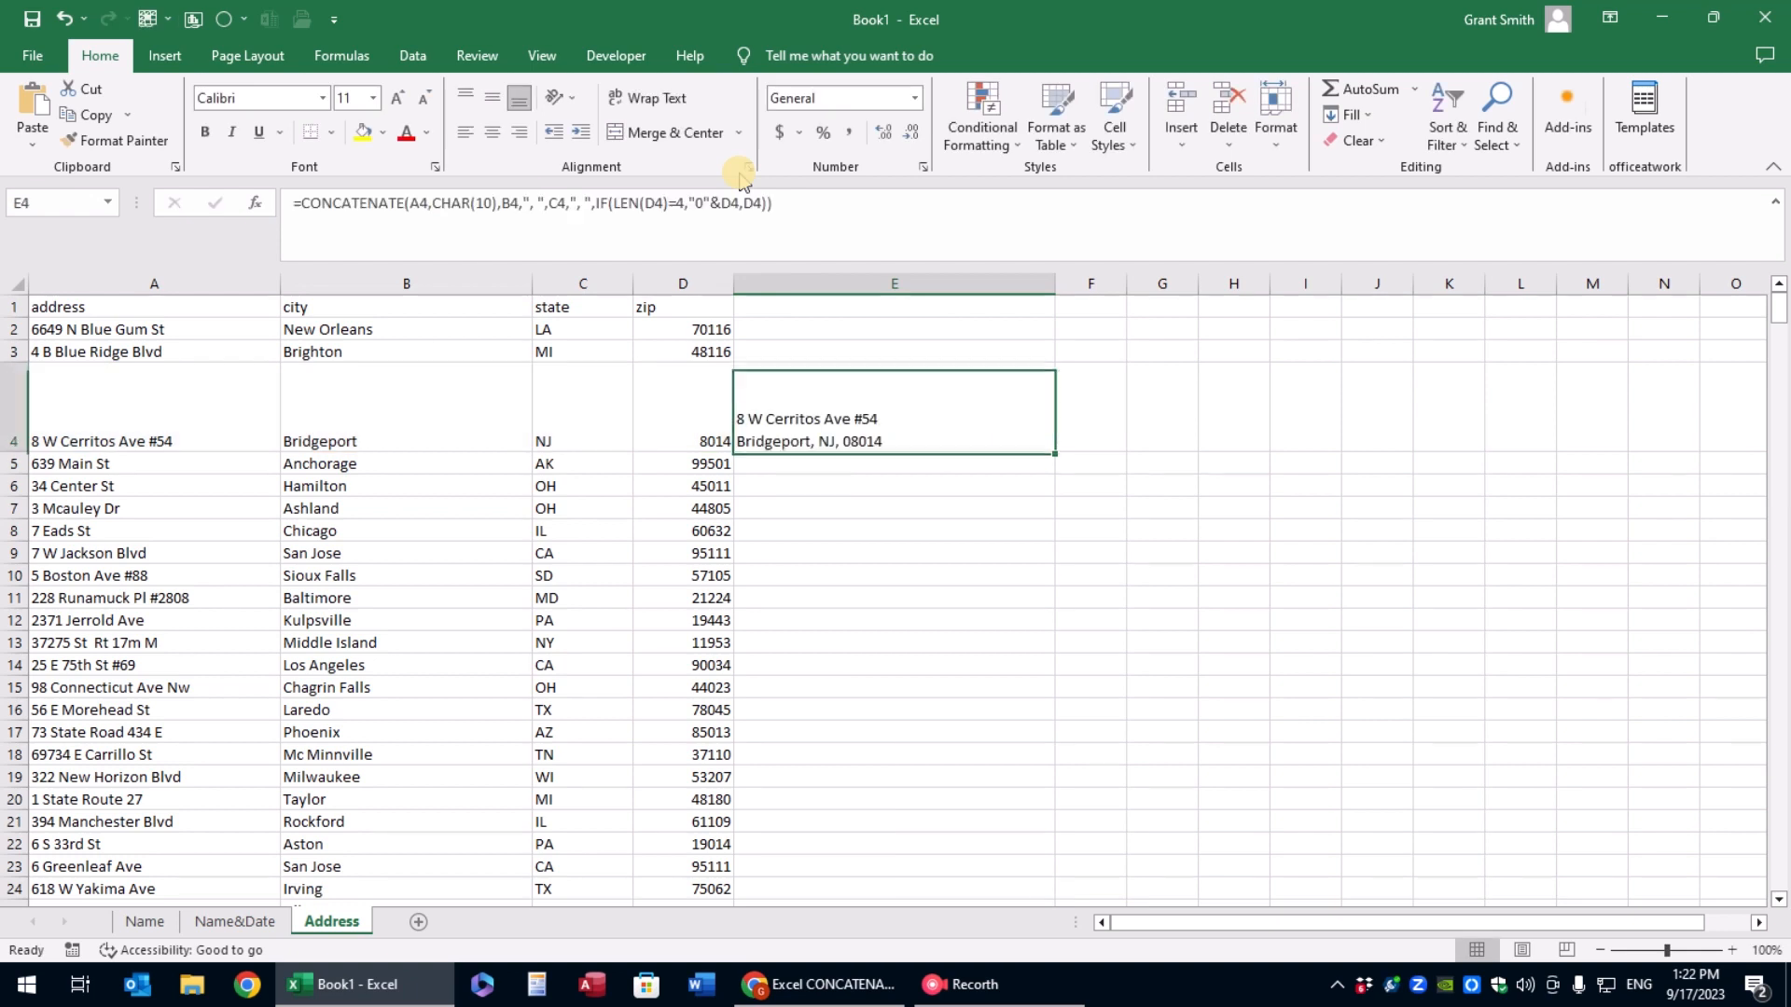
{"action": "double_click", "coordinate": [14, 453]}
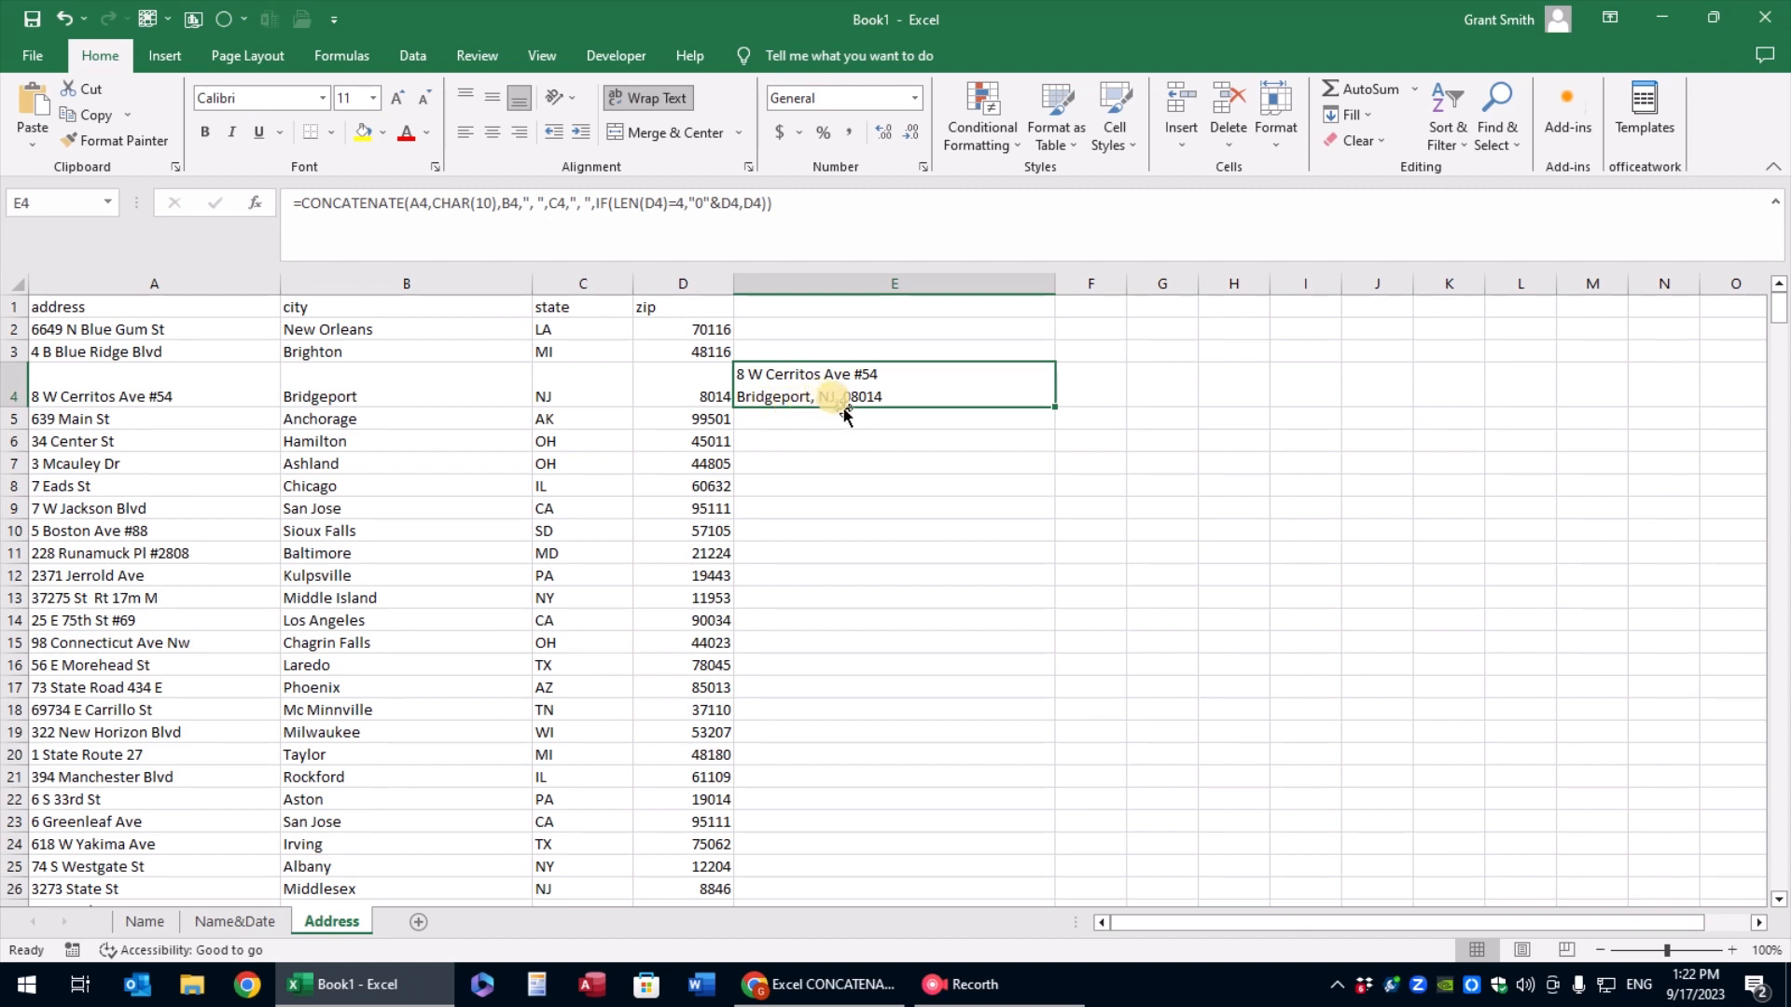
Fill the E4 address formula down column E to the end of the data and copy it up into E2:E3
{"action": "double_click", "coordinate": [1055, 407]}
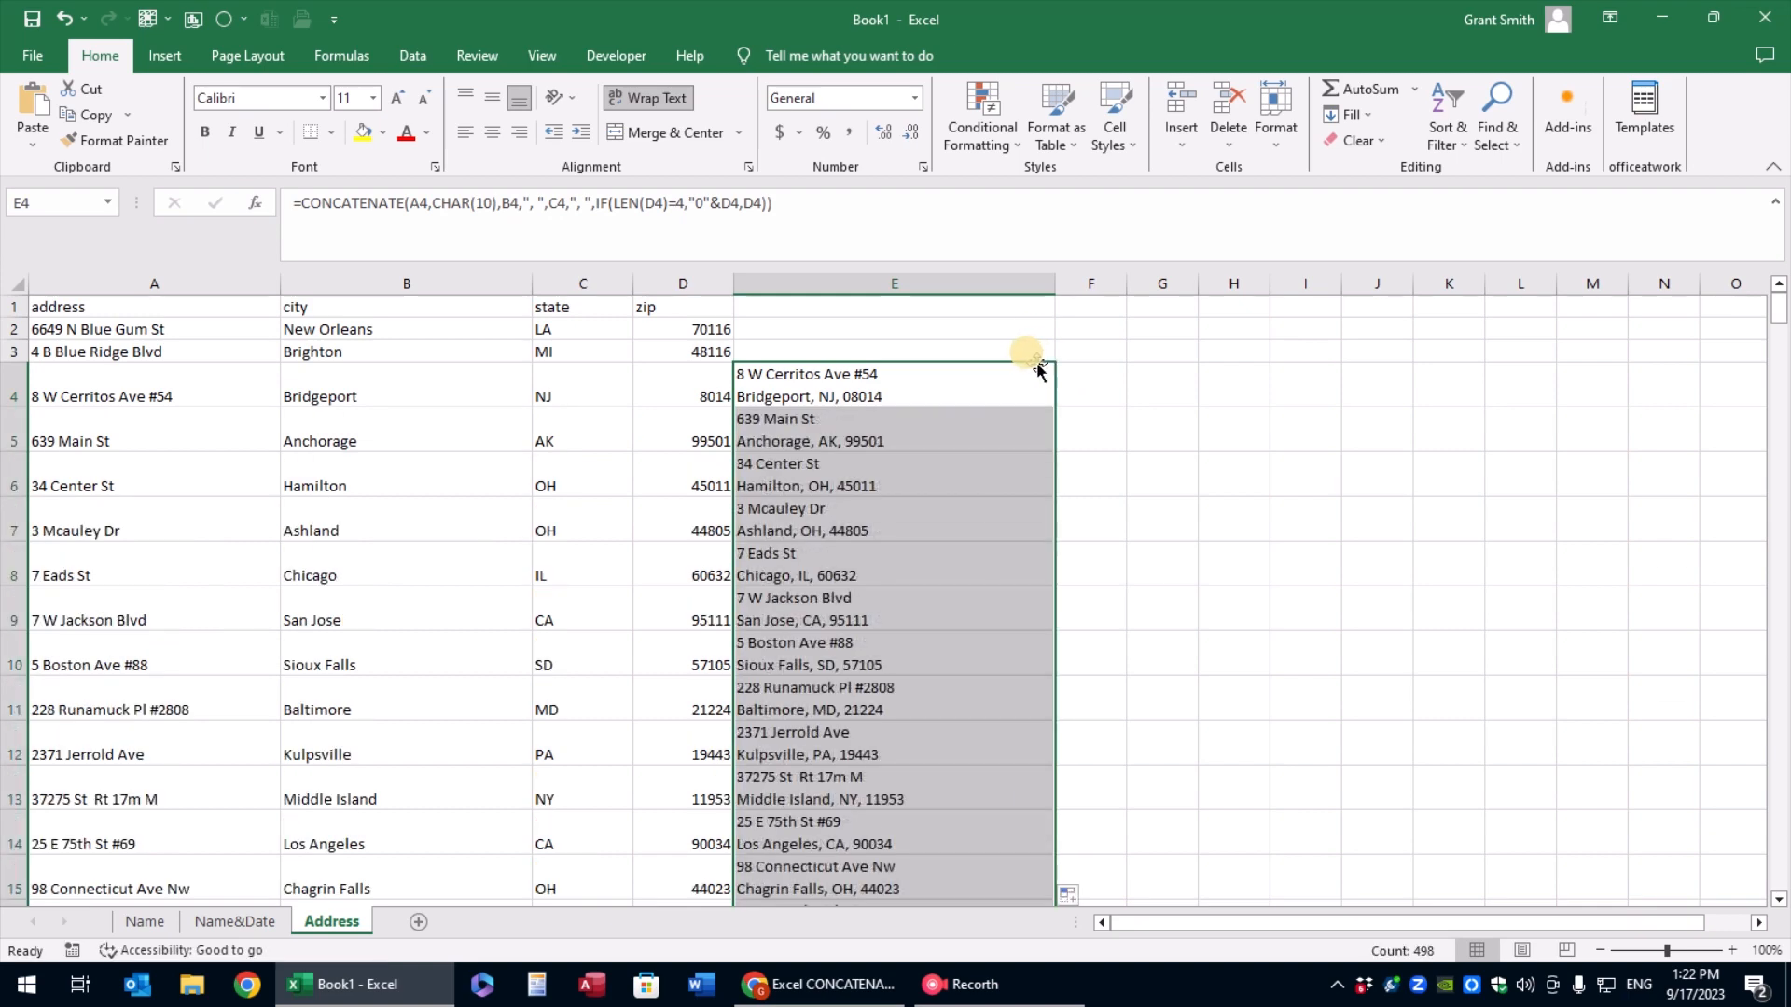
{"action": "left_click", "coordinate": [895, 373]}
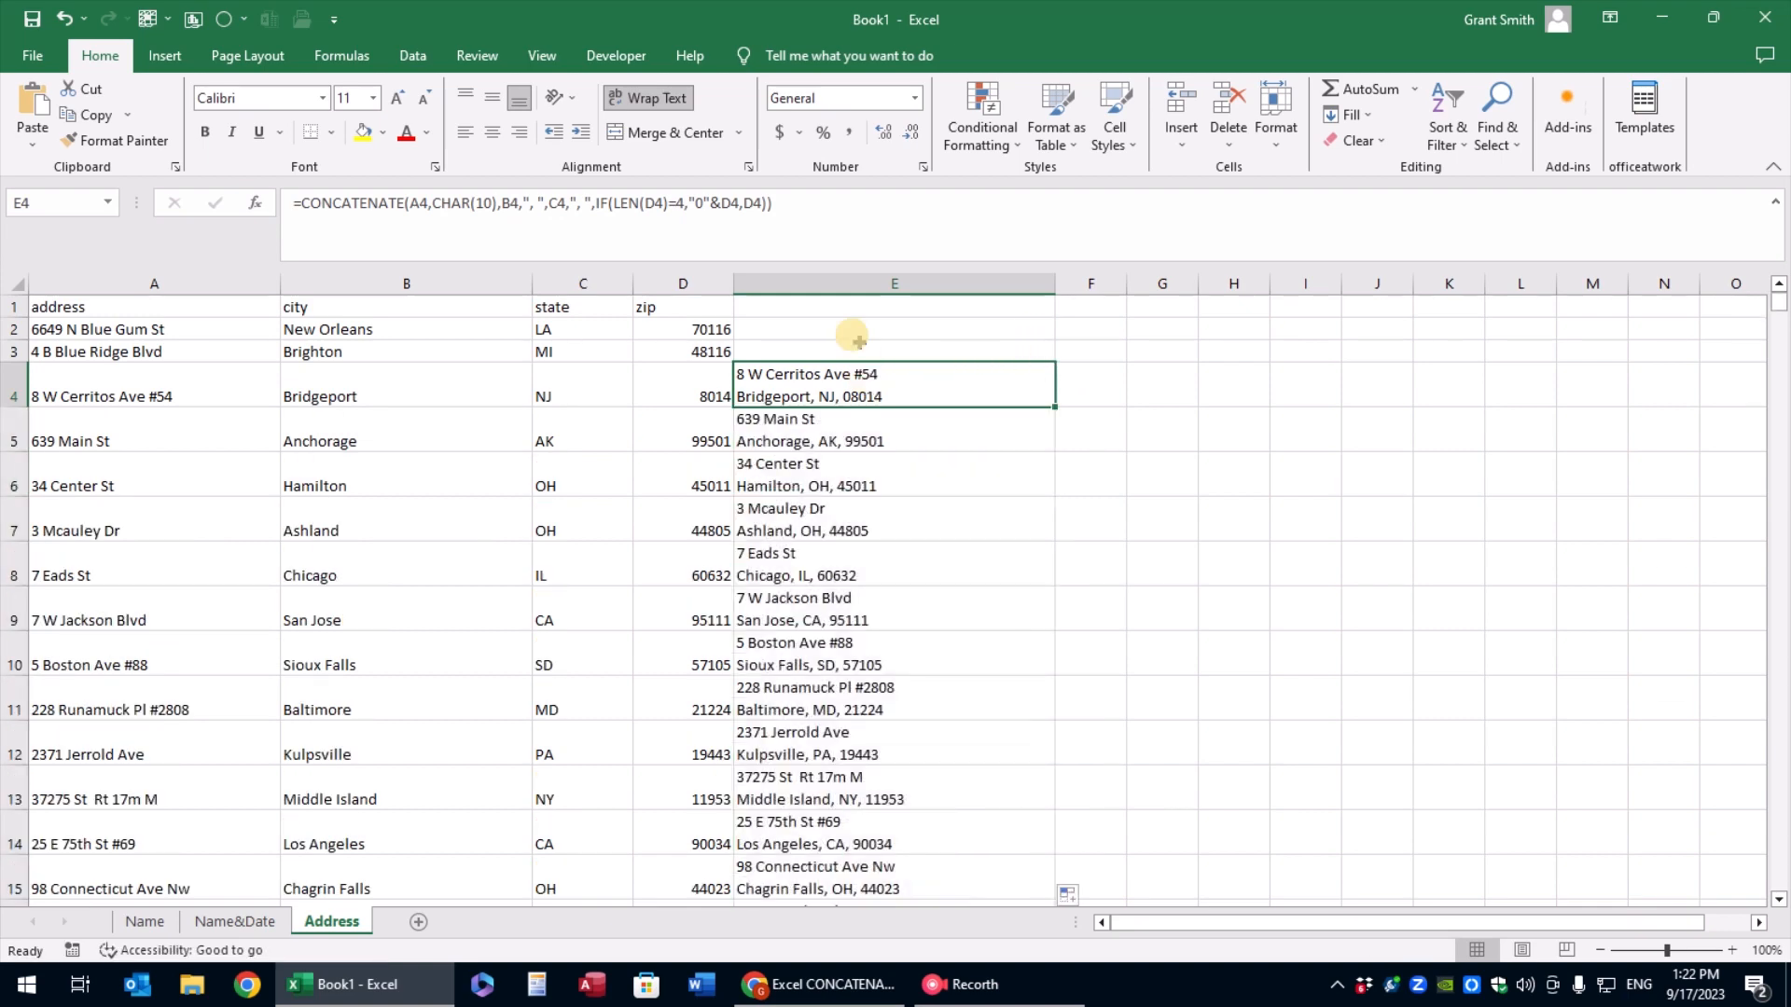
{"action": "key", "text": "ctrl+c"}
{"action": "left_click_drag", "start_coordinate": [849, 329], "coordinate": [850, 352]}
{"action": "key", "text": "ctrl+v"}
{"action": "left_click", "coordinate": [850, 415]}
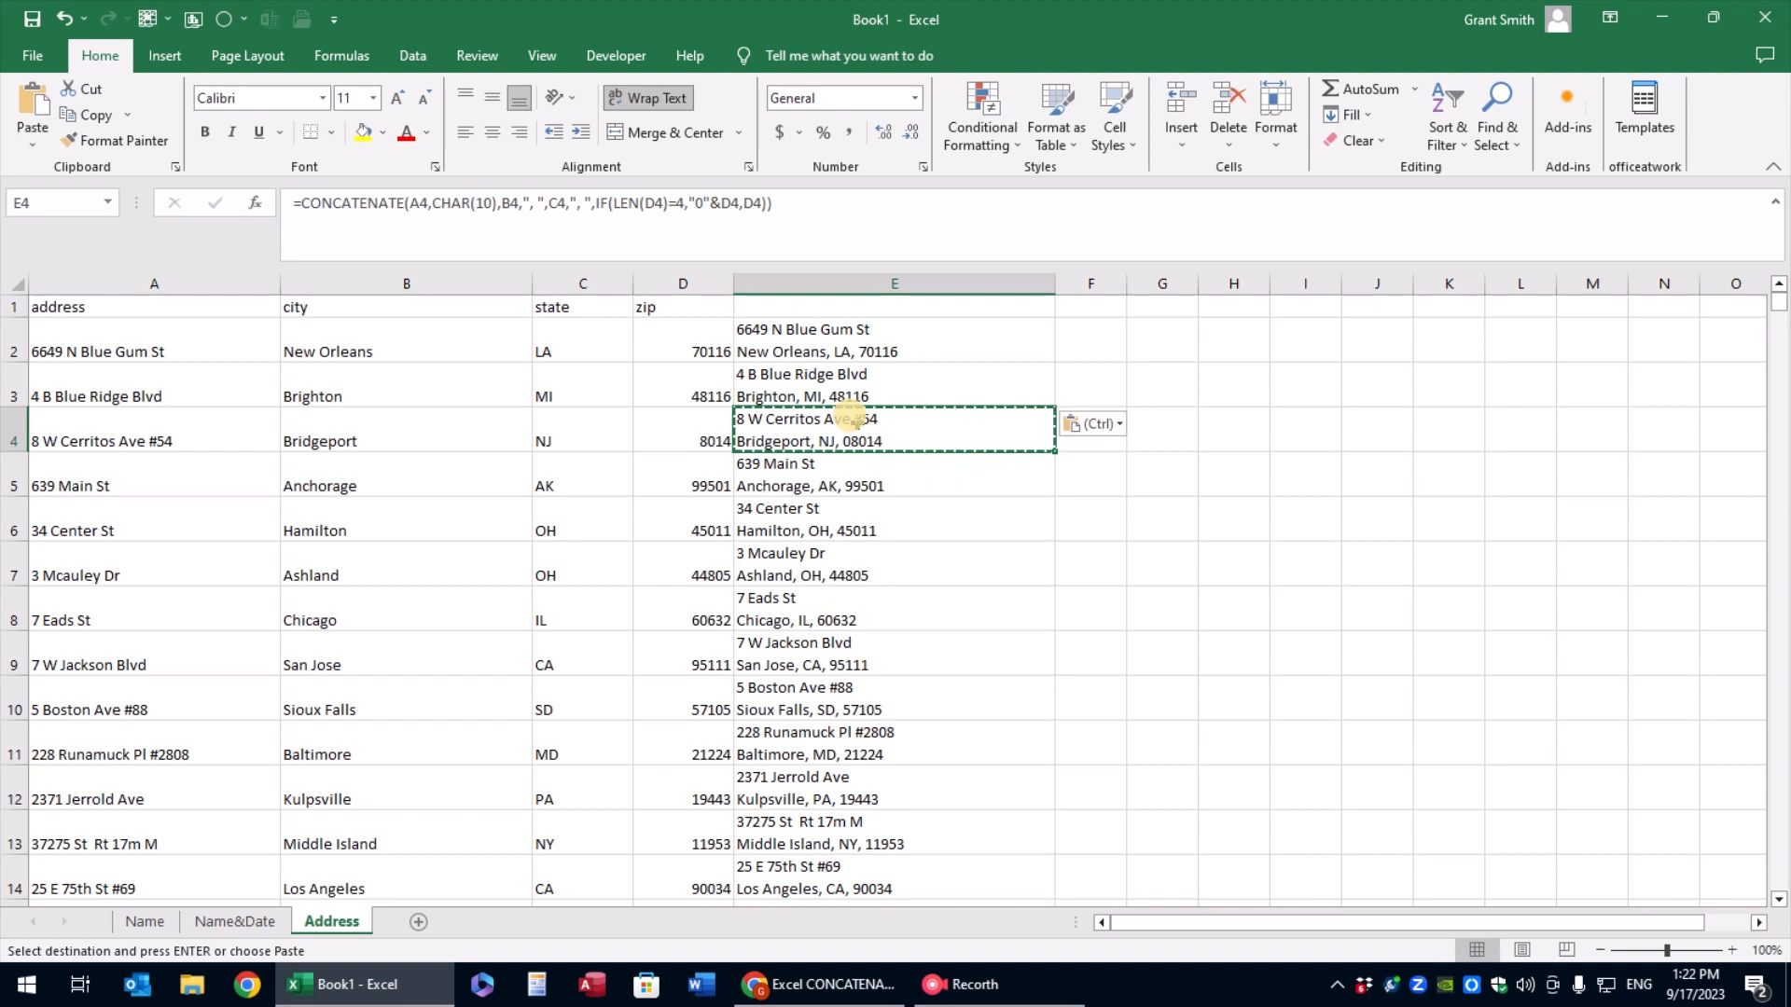
{"action": "left_click", "coordinate": [826, 374]}
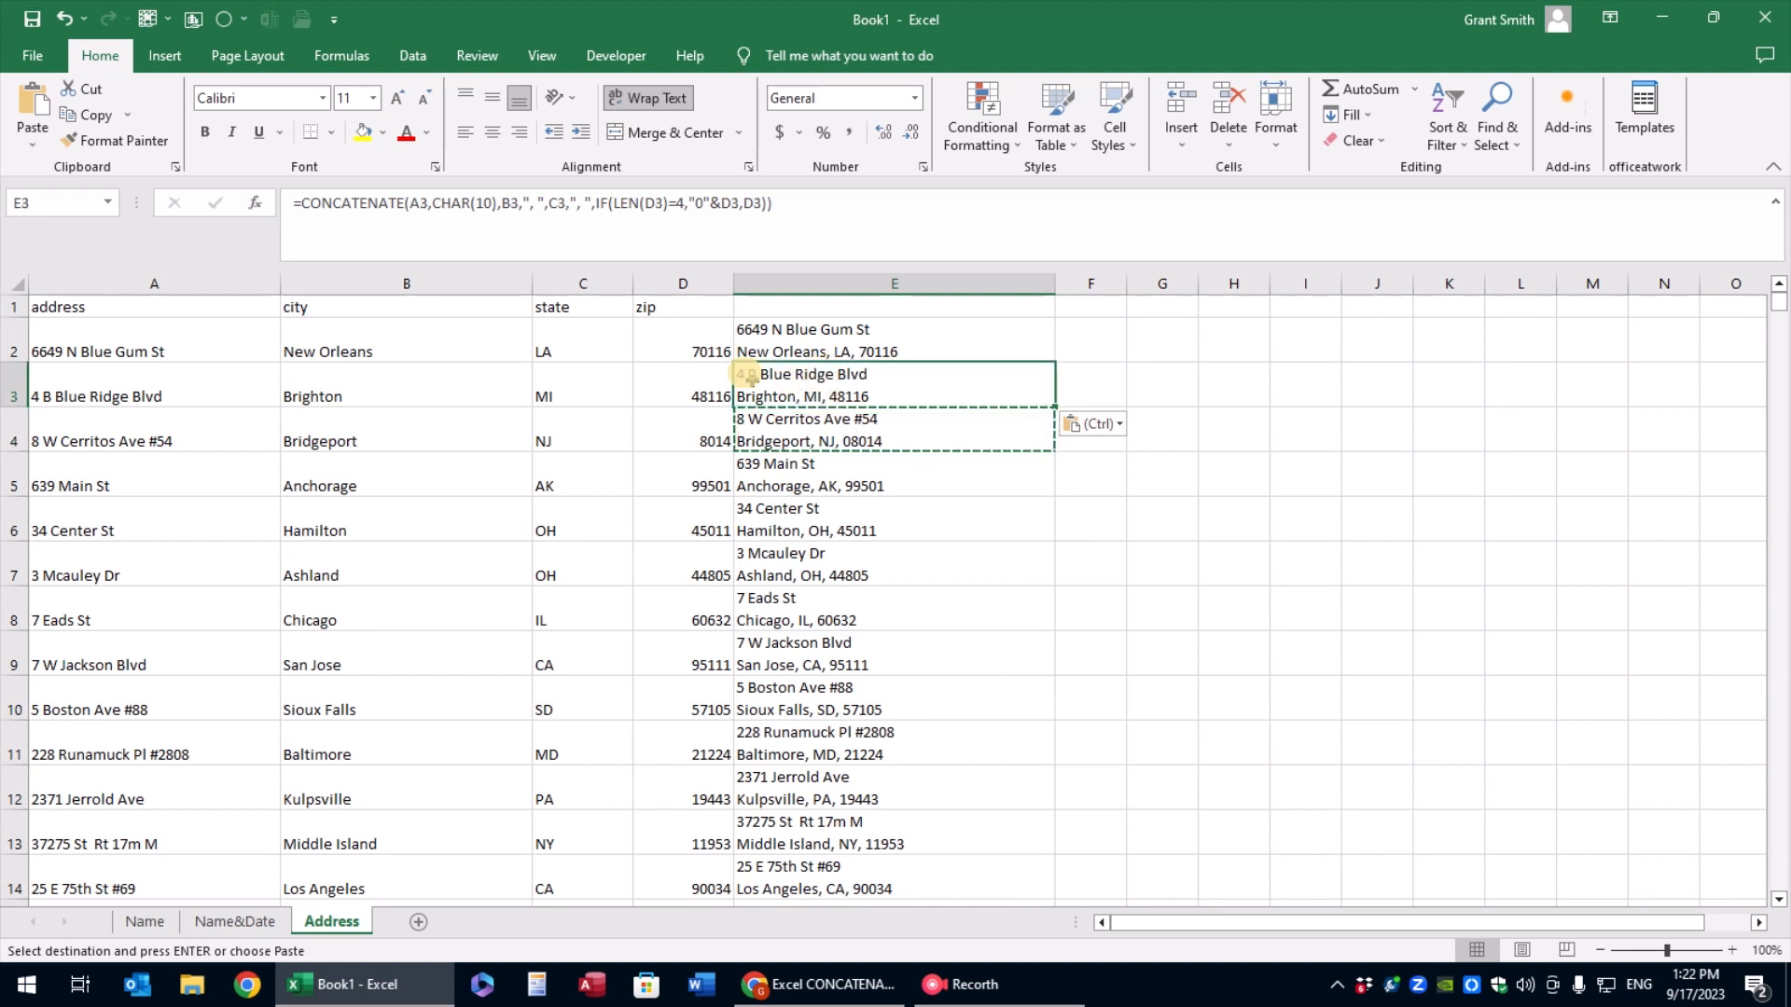